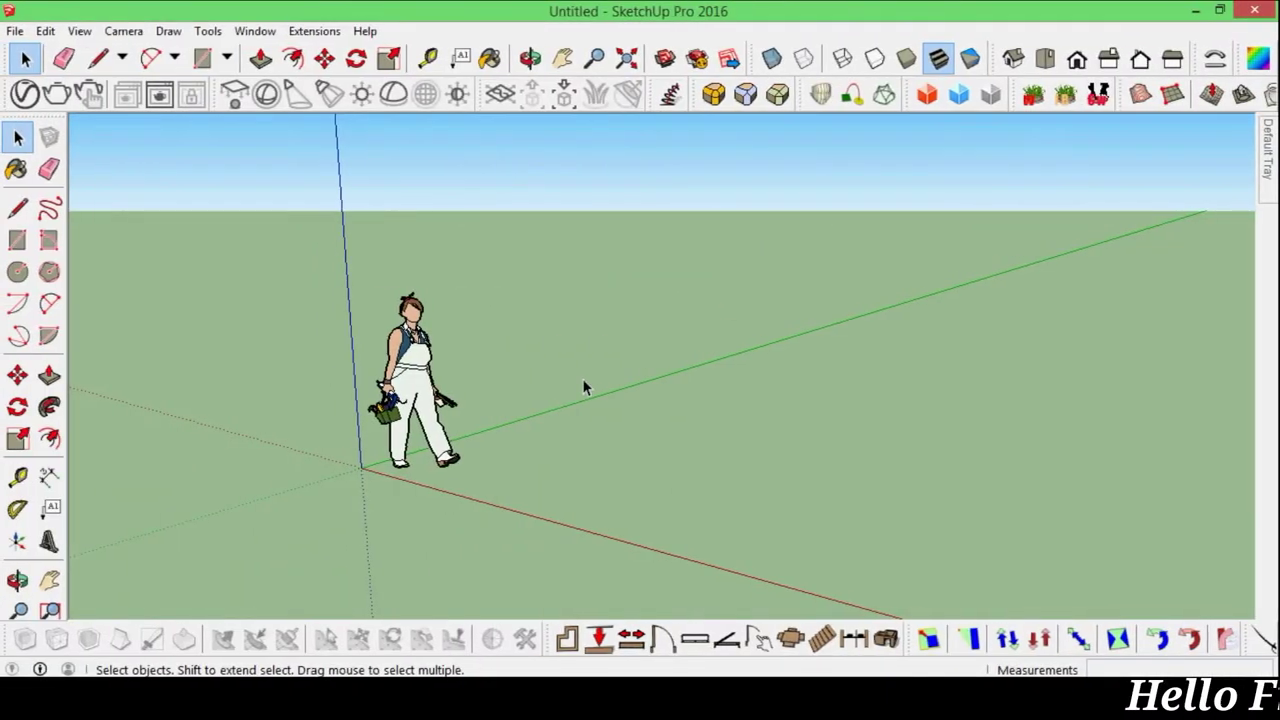
Delete the standing scale figure from the model.
{"action": "middle_click_drag", "start_coordinate": [587, 371], "coordinate": [826, 368]}
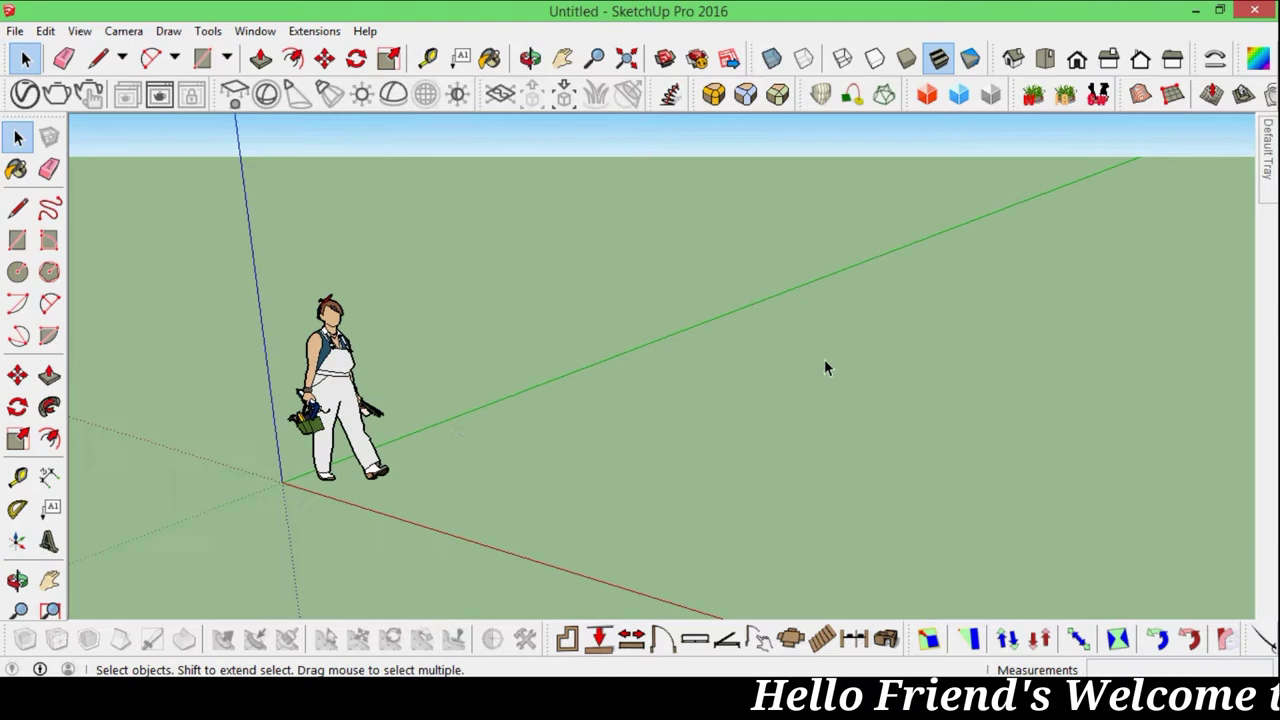
{"action": "left_click", "coordinate": [336, 405]}
{"action": "key", "text": "Delete"}
Start a line on the empty ground plane.
{"action": "mouse_move", "coordinate": [533, 438]}
{"action": "middle_mouse_down"}
{"action": "mouse_move", "coordinate": [711, 473]}
{"action": "mouse_move", "coordinate": [532, 489]}
{"action": "mouse_move", "coordinate": [608, 484]}
{"action": "middle_mouse_up"}
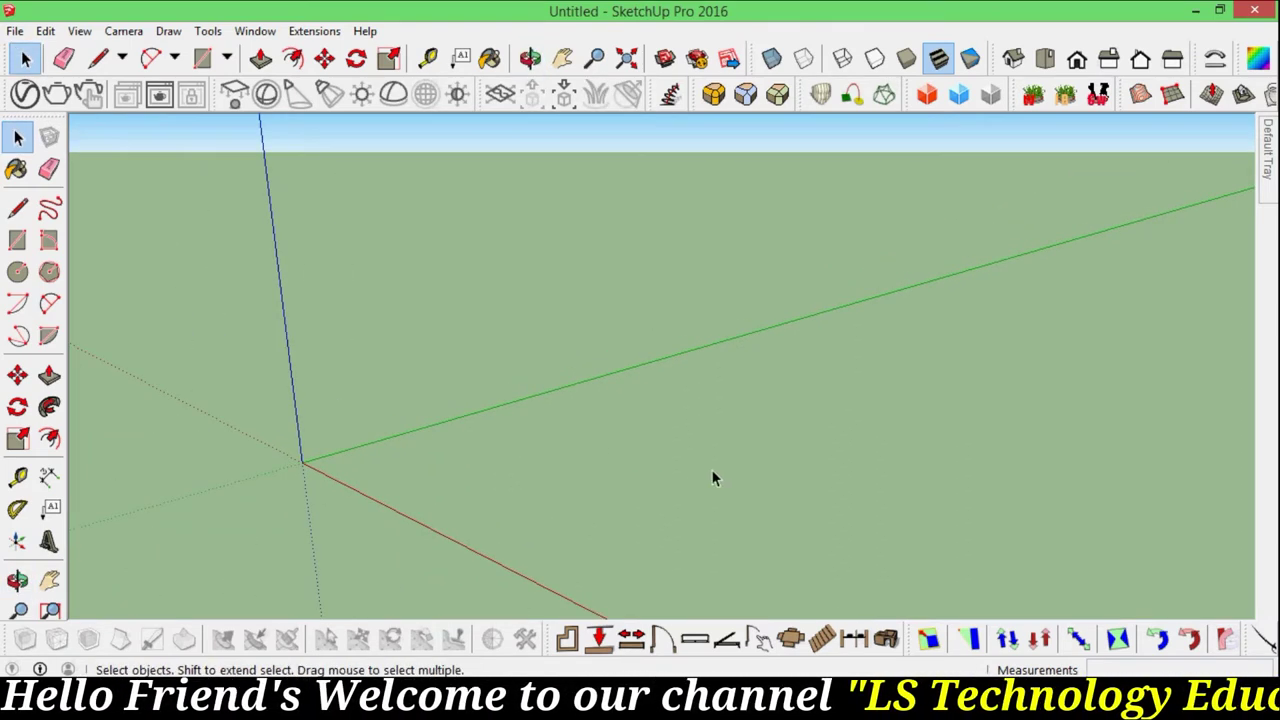
{"action": "key", "text": "l"}
{"action": "left_click", "coordinate": [466, 459]}
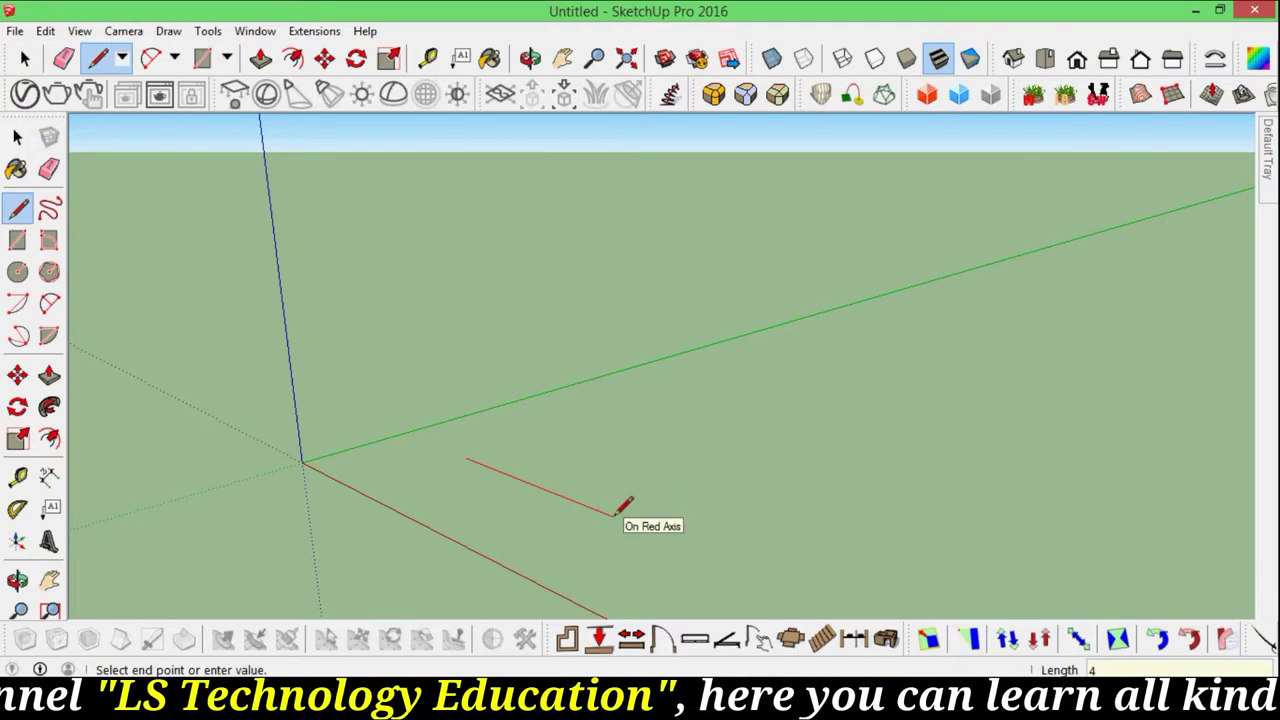
Finish outlining the 4 by 9 rectangle on the ground into a closed face.
{"action": "mouse_move", "coordinate": [617, 515]}
{"action": "middle_mouse_down"}
{"action": "mouse_move", "coordinate": [560, 470]}
{"action": "mouse_move", "coordinate": [657, 472]}
{"action": "middle_mouse_up"}
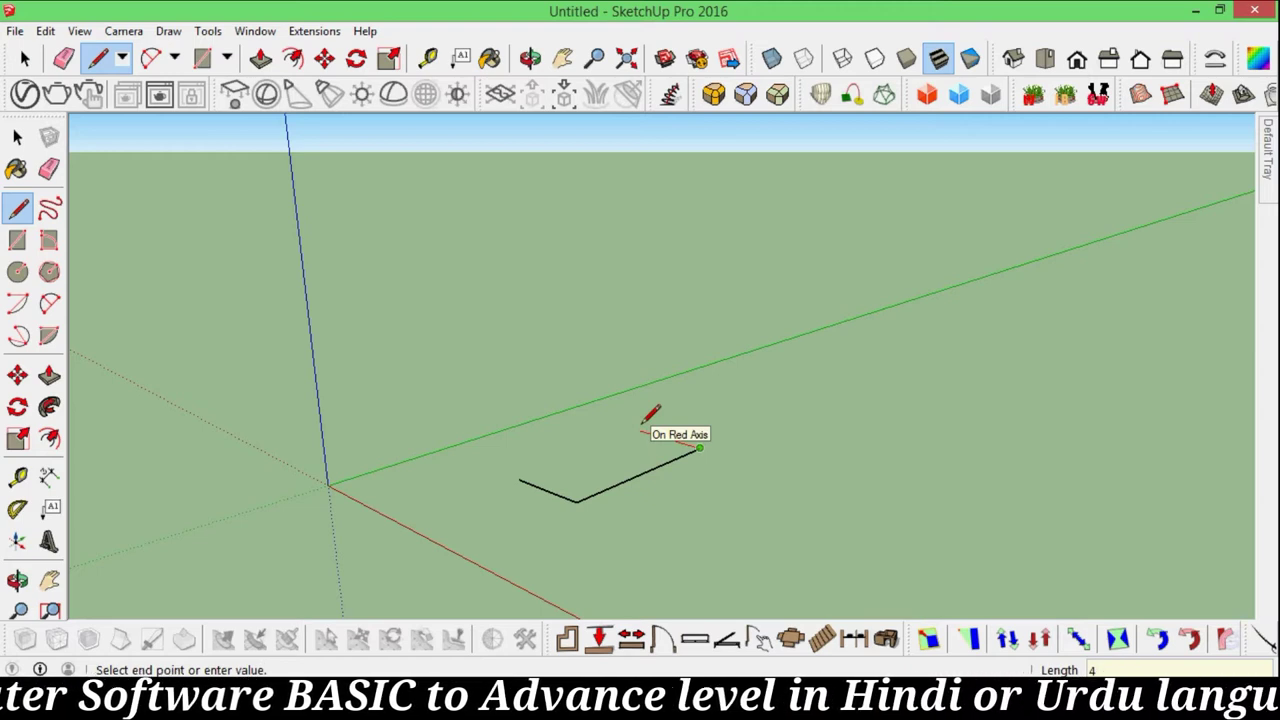
{"action": "left_click", "coordinate": [642, 430]}
{"action": "left_click", "coordinate": [520, 478]}
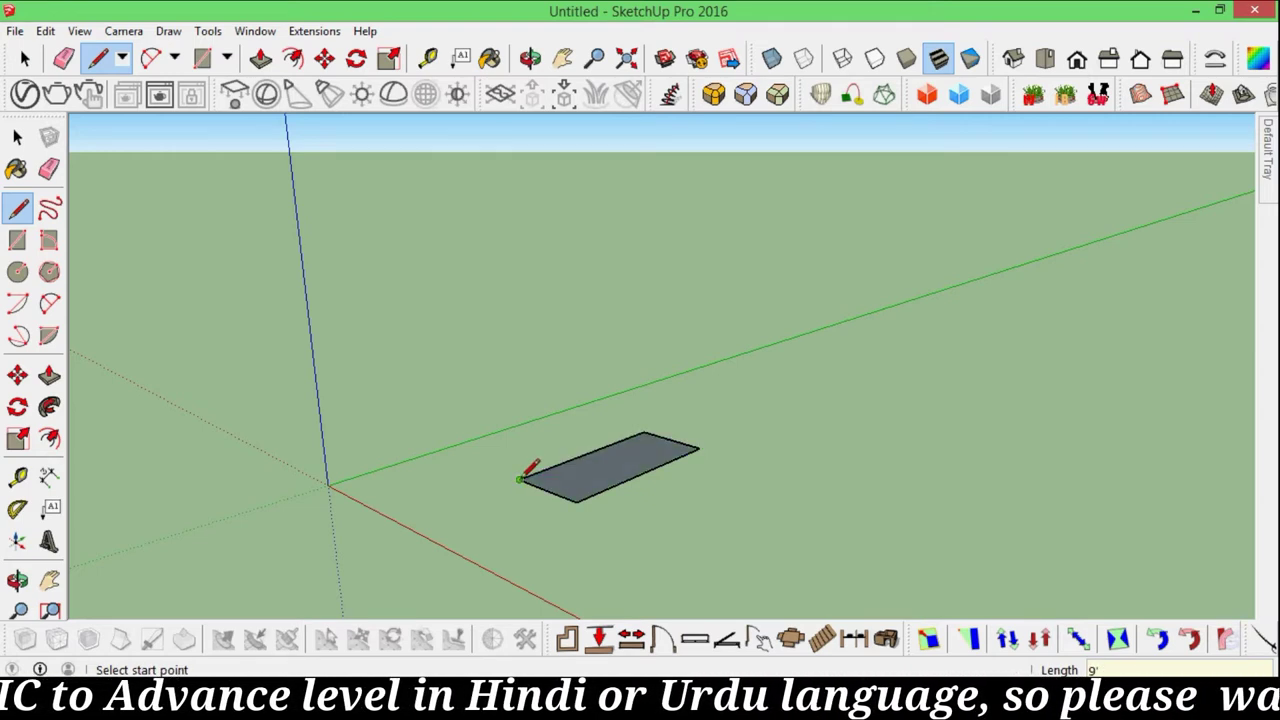
{"action": "key", "text": "space"}
{"action": "middle_click_drag", "start_coordinate": [615, 476], "coordinate": [574, 480]}
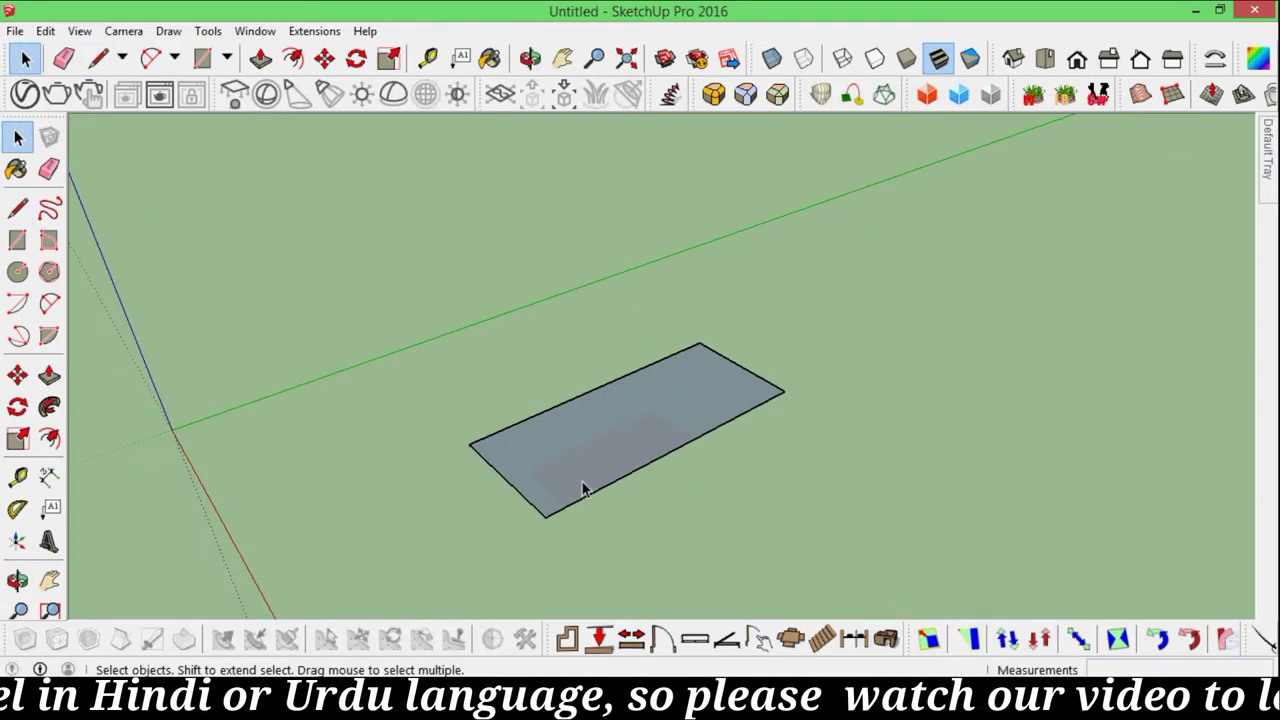
Push/Pull the rectangle face up 6" into a thin slab.
{"action": "key", "text": "p"}
{"action": "left_click", "coordinate": [572, 481]}
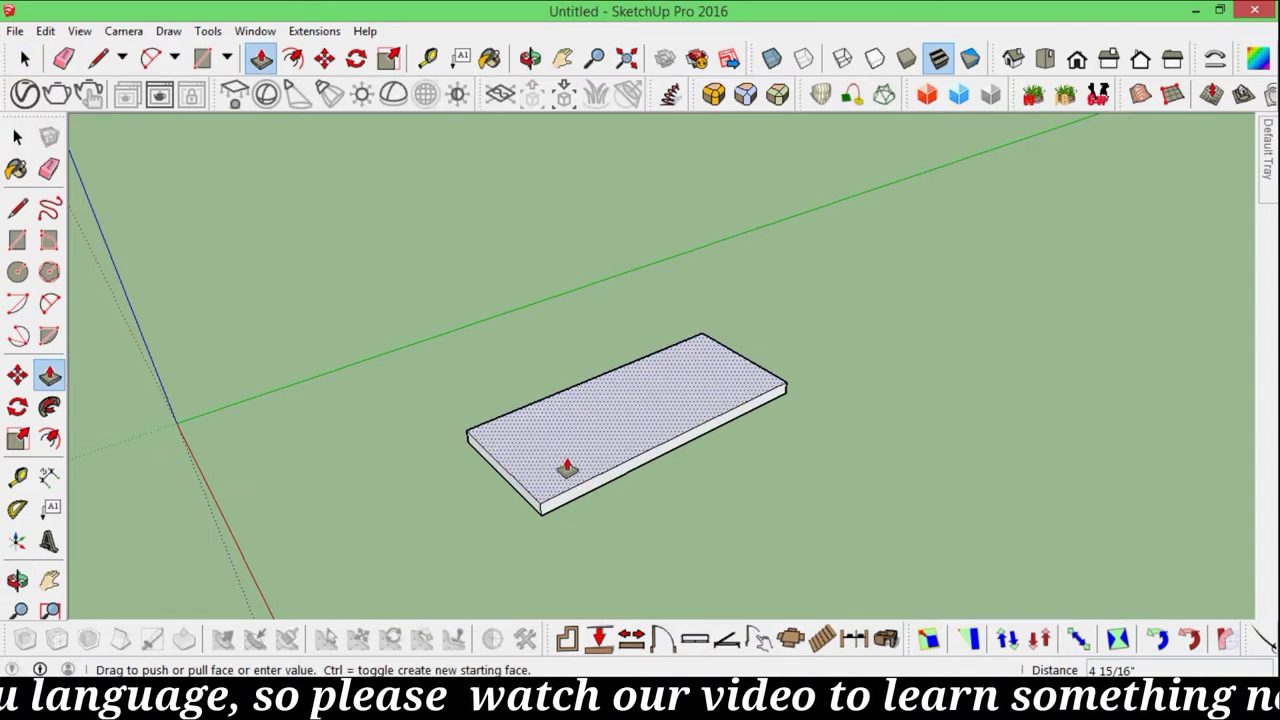
{"action": "scroll", "coordinate": [580, 475], "scroll_direction": "up", "scroll_amount": 2}
{"action": "scroll", "coordinate": [540, 515], "scroll_direction": "up", "scroll_amount": 1}
{"action": "scroll", "coordinate": [515, 545], "scroll_direction": "up", "scroll_amount": 2}
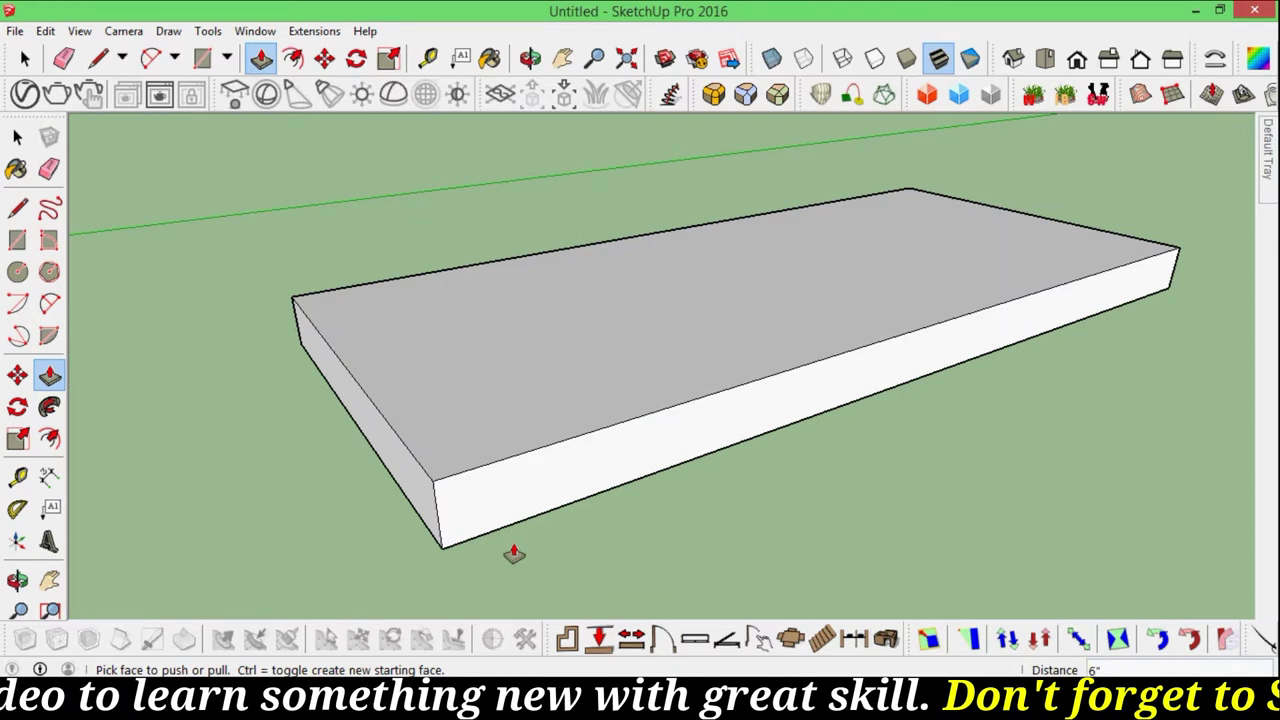
Place a Tape Measure guide across the slab's front face near its left end.
{"action": "key", "text": "t"}
{"action": "left_click", "coordinate": [437, 514]}
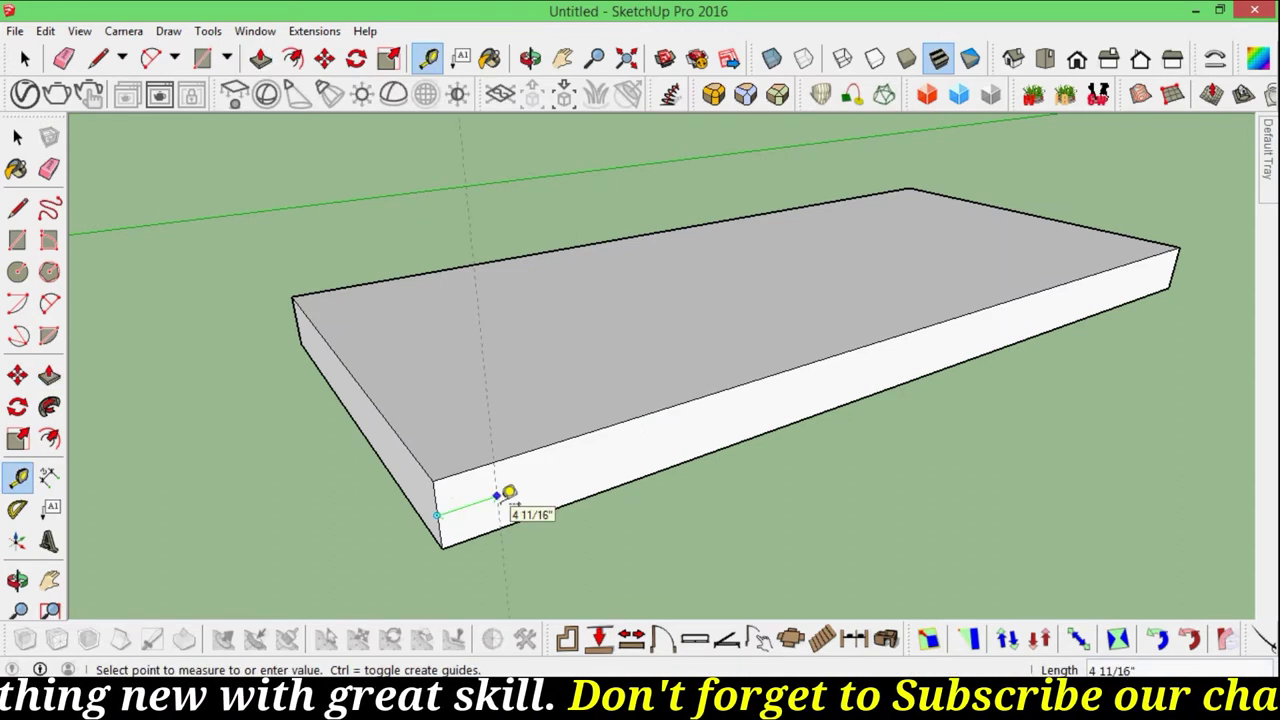
{"action": "left_click", "coordinate": [508, 492]}
{"action": "mouse_move", "coordinate": [537, 497]}
{"action": "middle_mouse_down"}
{"action": "mouse_move", "coordinate": [520, 514]}
{"action": "mouse_move", "coordinate": [531, 497]}
{"action": "middle_mouse_up"}
Draw a vertical edge along the guide, splitting the slab's front face.
{"action": "key", "text": "l"}
{"action": "left_click", "coordinate": [541, 505]}
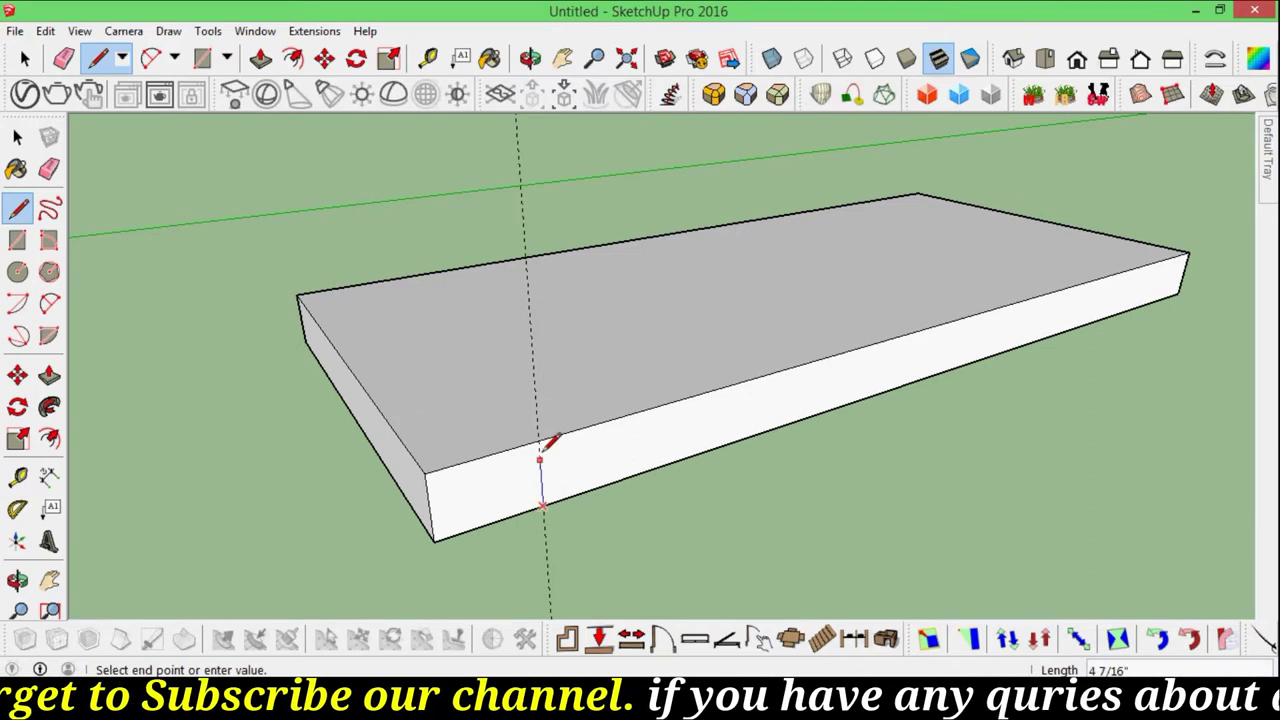
{"action": "left_click", "coordinate": [541, 440]}
{"action": "mouse_move", "coordinate": [543, 443]}
{"action": "middle_mouse_down"}
{"action": "mouse_move", "coordinate": [560, 457]}
{"action": "mouse_move", "coordinate": [543, 443]}
{"action": "mouse_move", "coordinate": [536, 493]}
{"action": "mouse_move", "coordinate": [531, 403]}
{"action": "middle_mouse_up"}
{"action": "scroll", "coordinate": [531, 403], "scroll_direction": "up", "scroll_amount": 2}
{"action": "scroll", "coordinate": [580, 466], "scroll_direction": "down", "scroll_amount": 3}
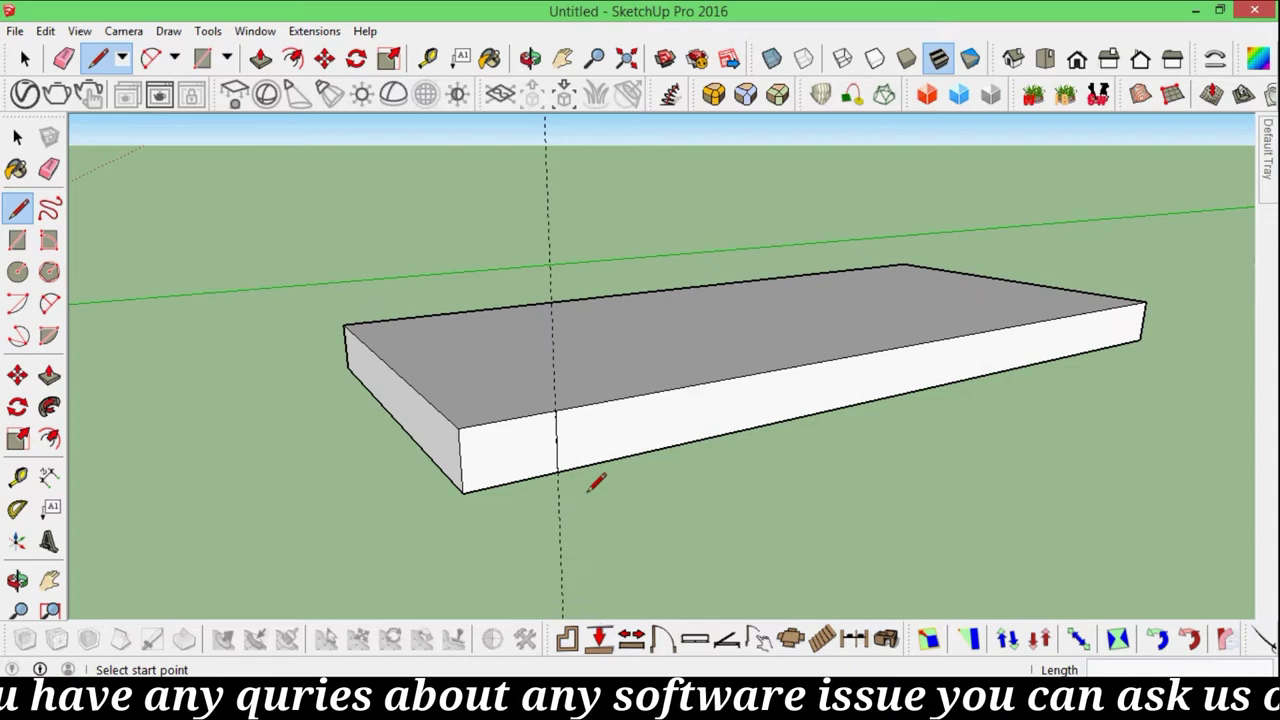
{"action": "scroll", "coordinate": [597, 480], "scroll_direction": "up", "scroll_amount": 1}
{"action": "scroll", "coordinate": [549, 483], "scroll_direction": "up", "scroll_amount": 1}
{"action": "scroll", "coordinate": [571, 509], "scroll_direction": "down", "scroll_amount": 2}
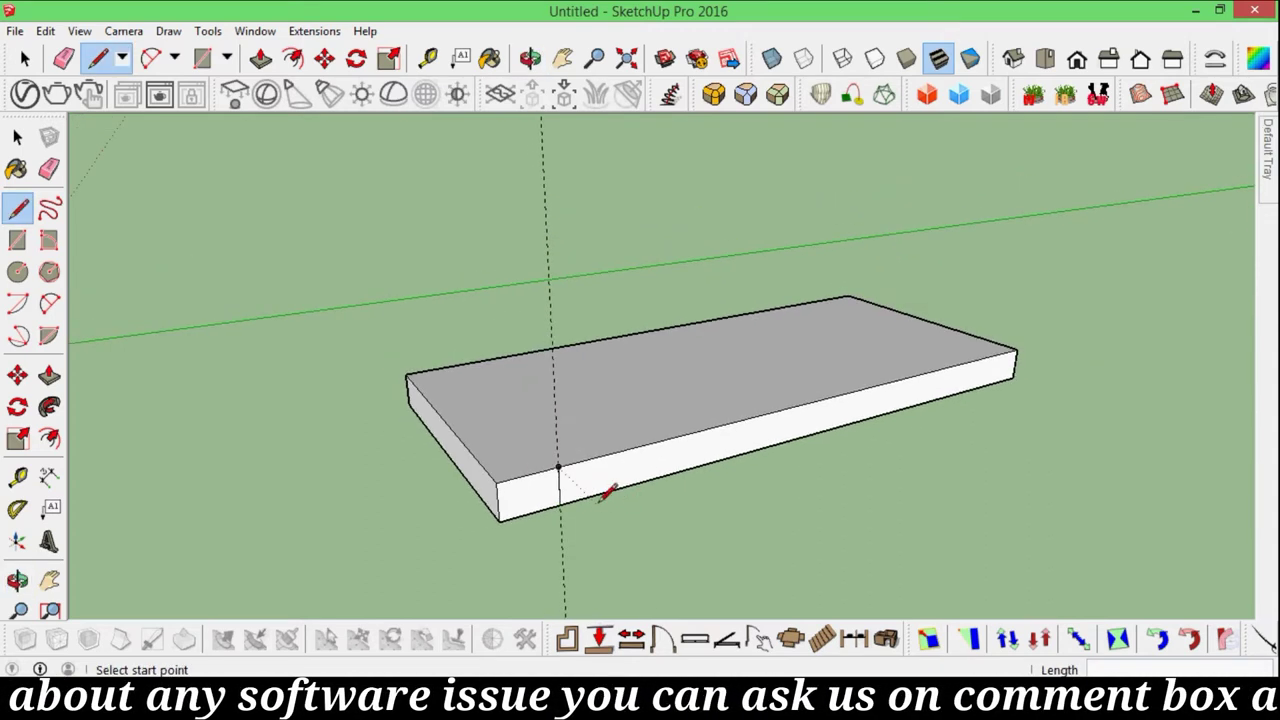
{"action": "scroll", "coordinate": [585, 483], "scroll_direction": "up", "scroll_amount": 1}
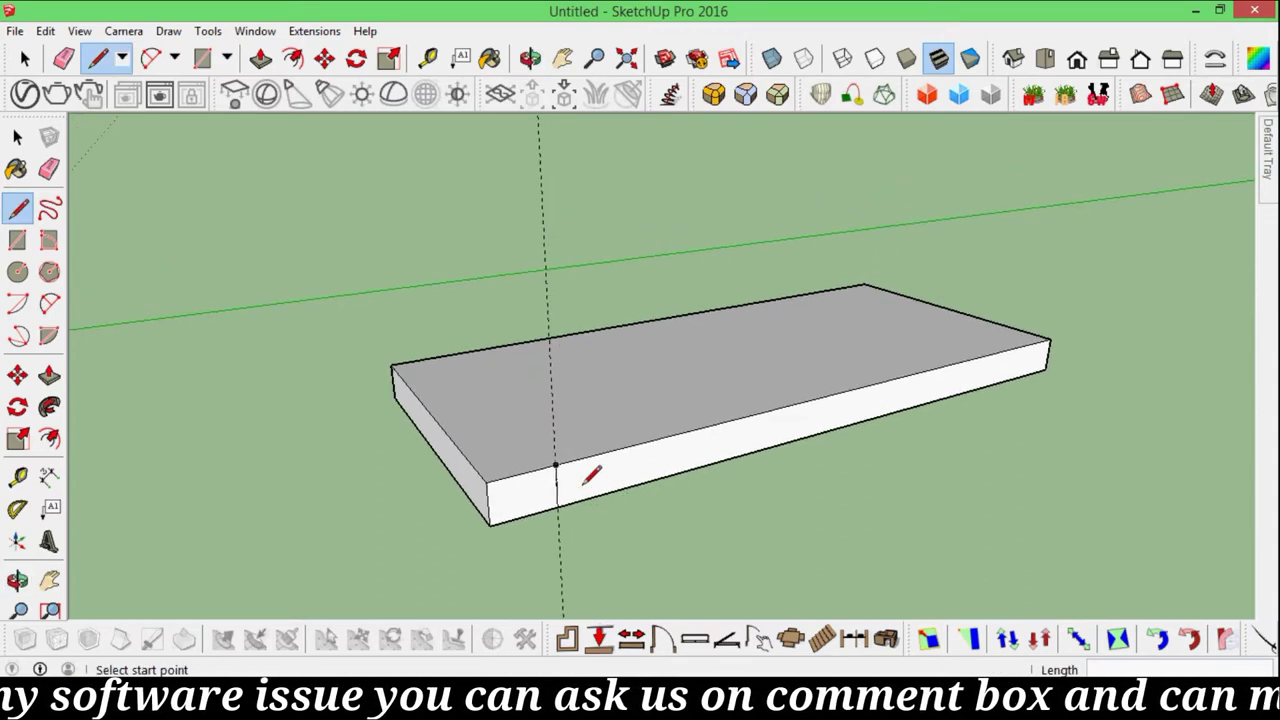
Trial-raise the slab's top face twice, undoing each attempt.
{"action": "key", "text": "p"}
{"action": "left_click", "coordinate": [618, 423]}
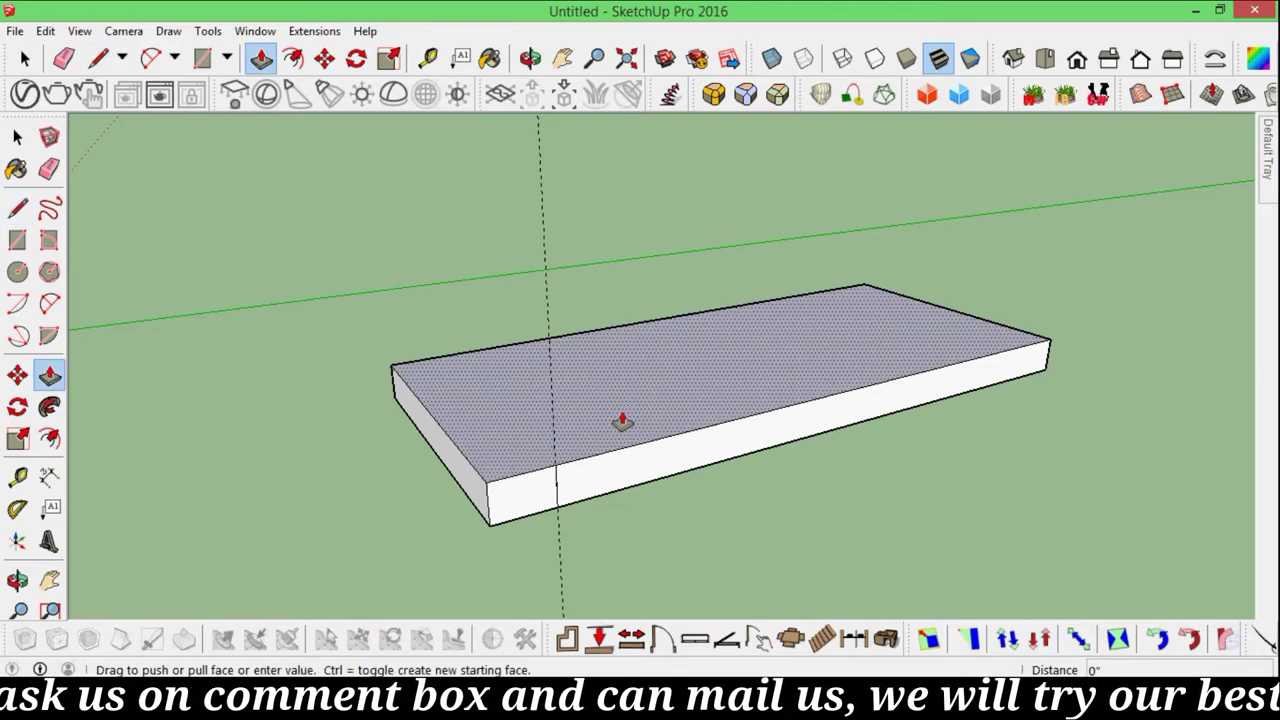
{"action": "left_click", "coordinate": [621, 395]}
{"action": "key", "text": "ctrl+z"}
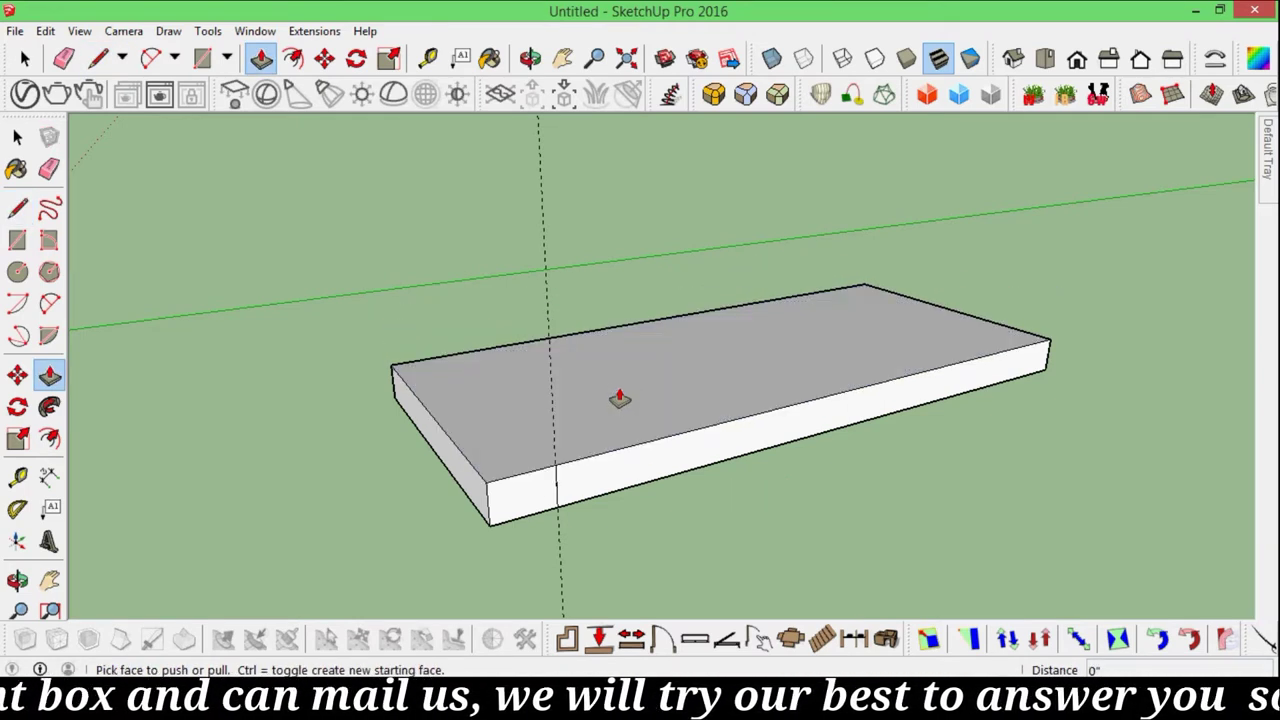
{"action": "left_click", "coordinate": [624, 400]}
{"action": "left_click", "coordinate": [633, 290]}
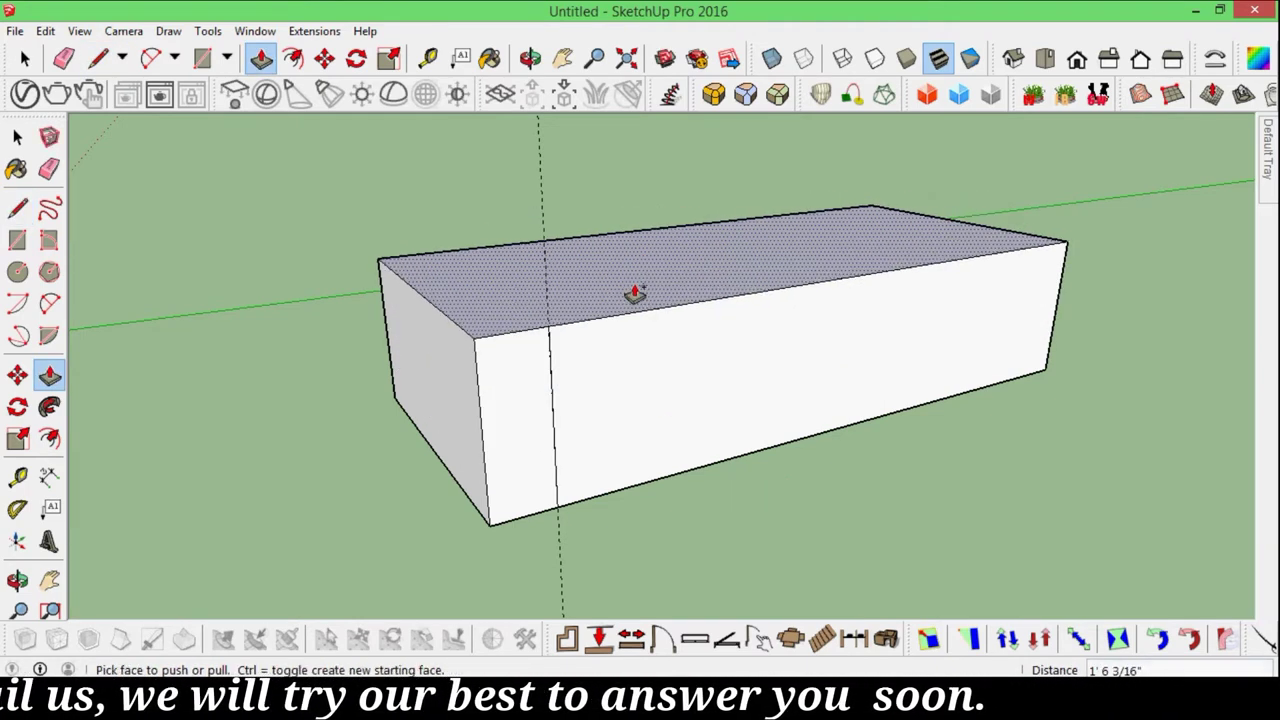
{"action": "key", "text": "ctrl+z"}
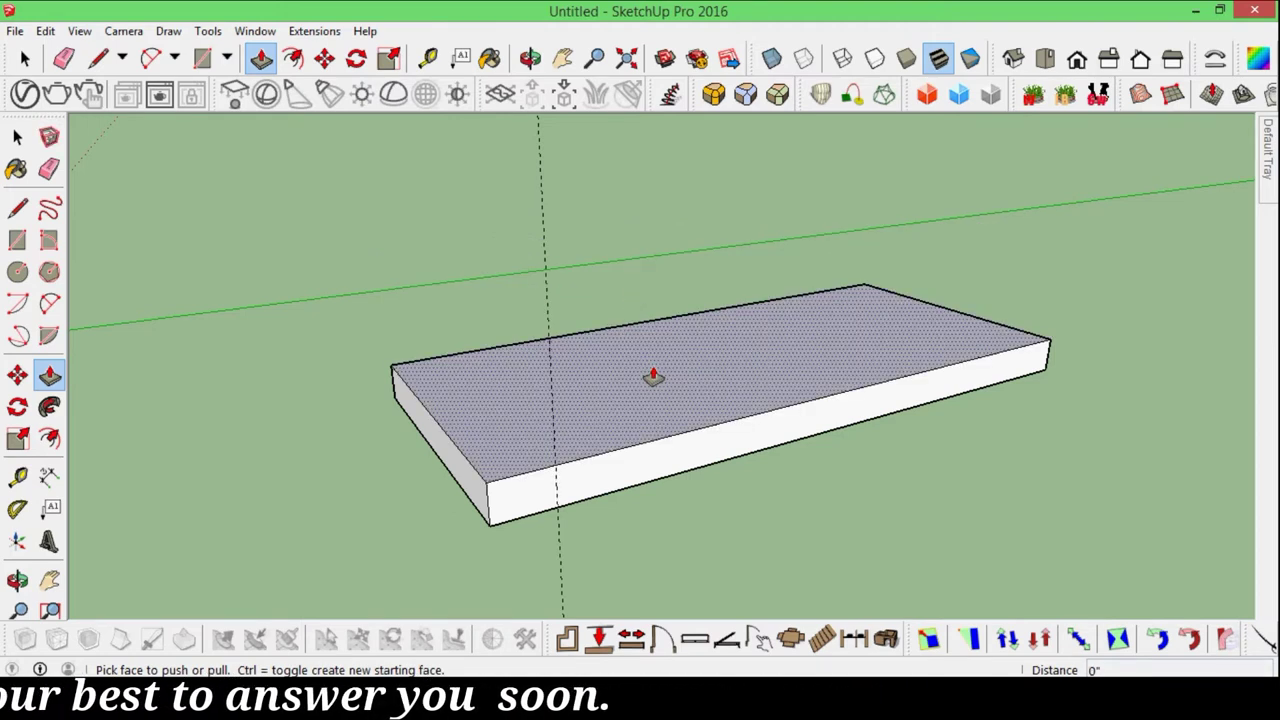
Pull the top face up exactly 9' and orbit to inspect the tall box.
{"action": "left_click", "coordinate": [634, 437]}
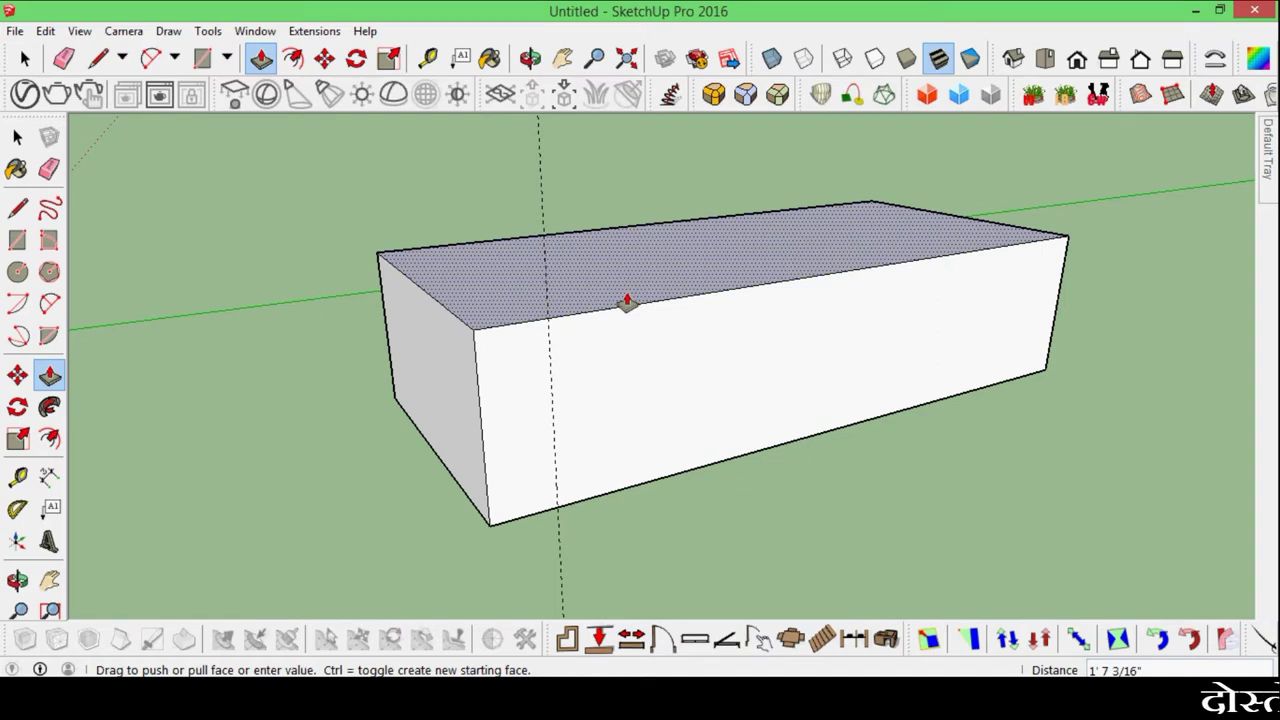
{"action": "left_click", "coordinate": [627, 302]}
{"action": "type", "text": "9"}
{"action": "key", "text": "Return"}
{"action": "scroll", "coordinate": [650, 360], "scroll_direction": "down", "scroll_amount": 3}
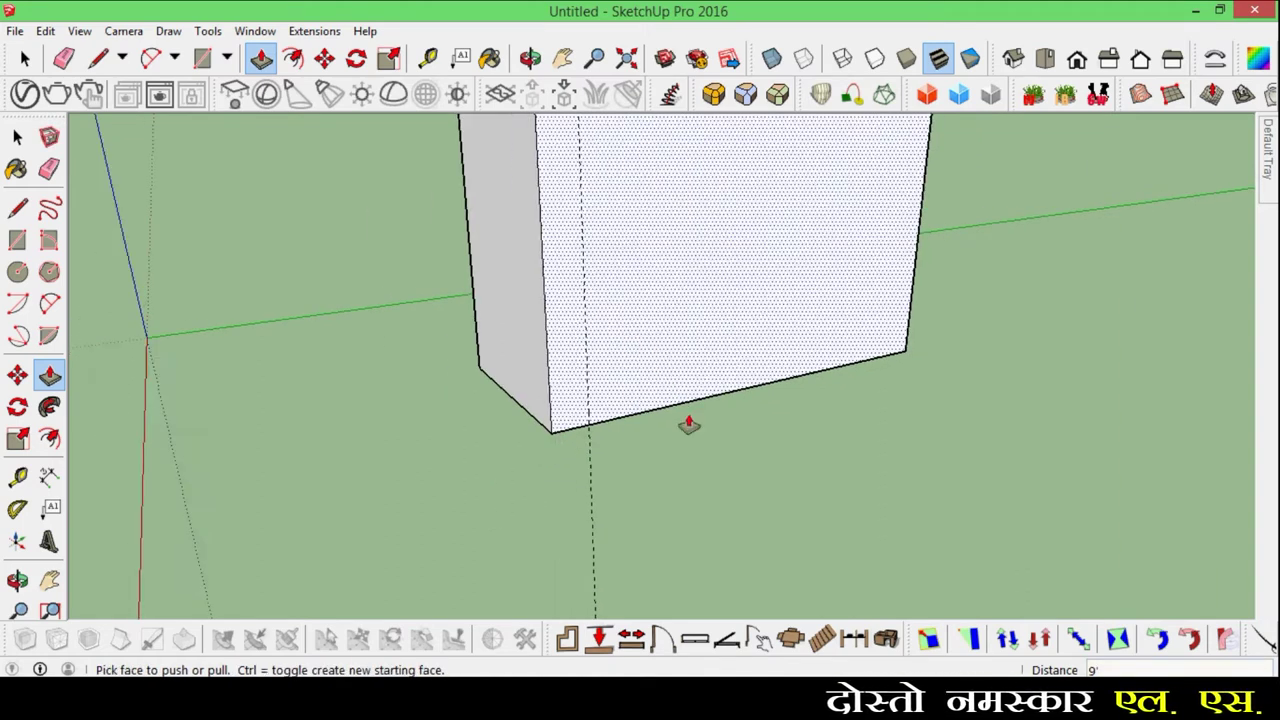
{"action": "middle_click_drag", "start_coordinate": [686, 423], "coordinate": [906, 220]}
{"action": "scroll", "coordinate": [880, 300], "scroll_direction": "up", "scroll_amount": 3}
{"action": "mouse_move", "coordinate": [849, 400]}
{"action": "middle_mouse_down"}
{"action": "mouse_move", "coordinate": [843, 414]}
{"action": "mouse_move", "coordinate": [674, 451]}
{"action": "middle_mouse_up"}
{"action": "scroll", "coordinate": [843, 414], "scroll_direction": "down", "scroll_amount": 3}
{"action": "scroll", "coordinate": [674, 451], "scroll_direction": "up", "scroll_amount": 2}
{"action": "scroll", "coordinate": [676, 445], "scroll_direction": "up", "scroll_amount": 3}
{"action": "scroll", "coordinate": [629, 534], "scroll_direction": "up", "scroll_amount": 1}
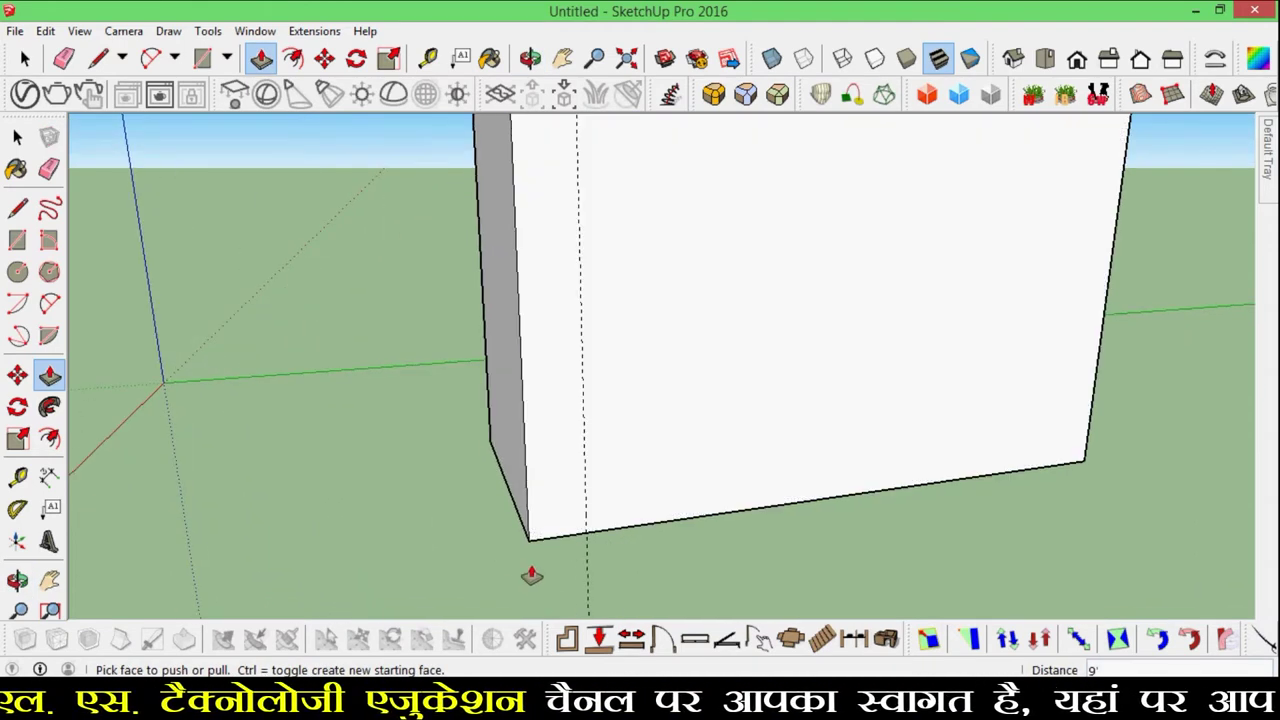
Place a guide 6" above the box's bottom edge.
{"action": "key", "text": "l"}
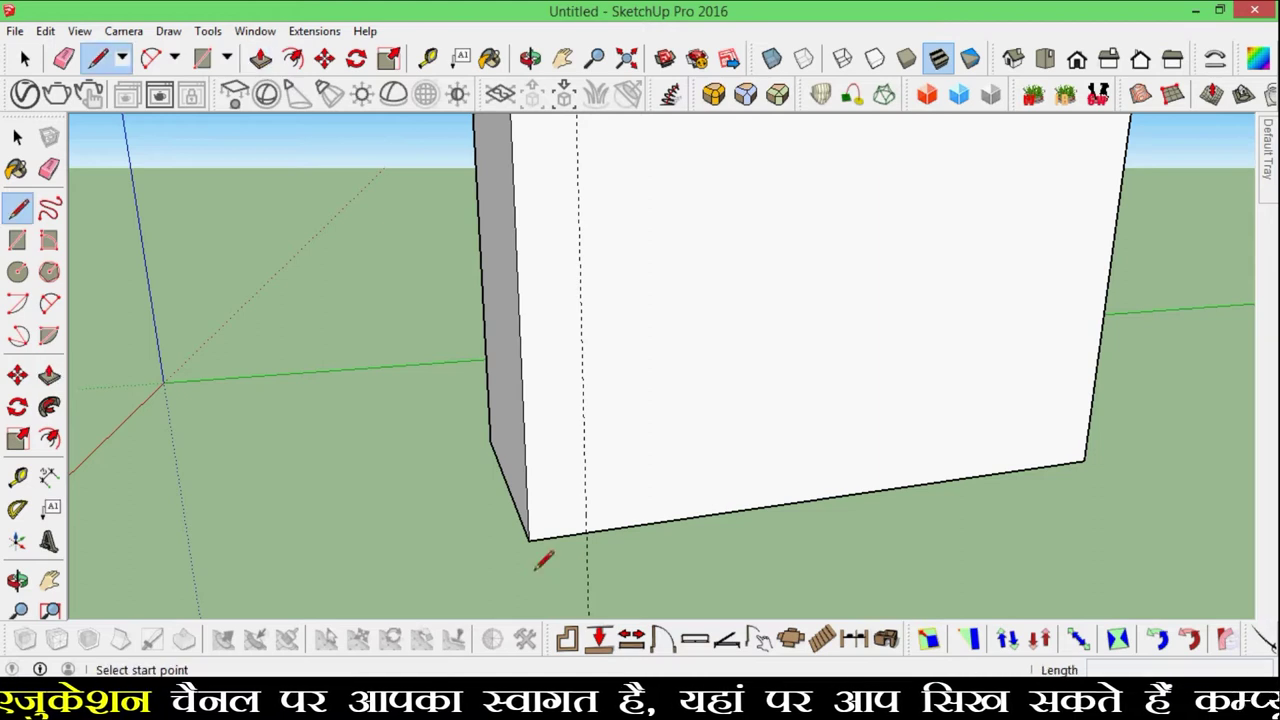
{"action": "key", "text": "t"}
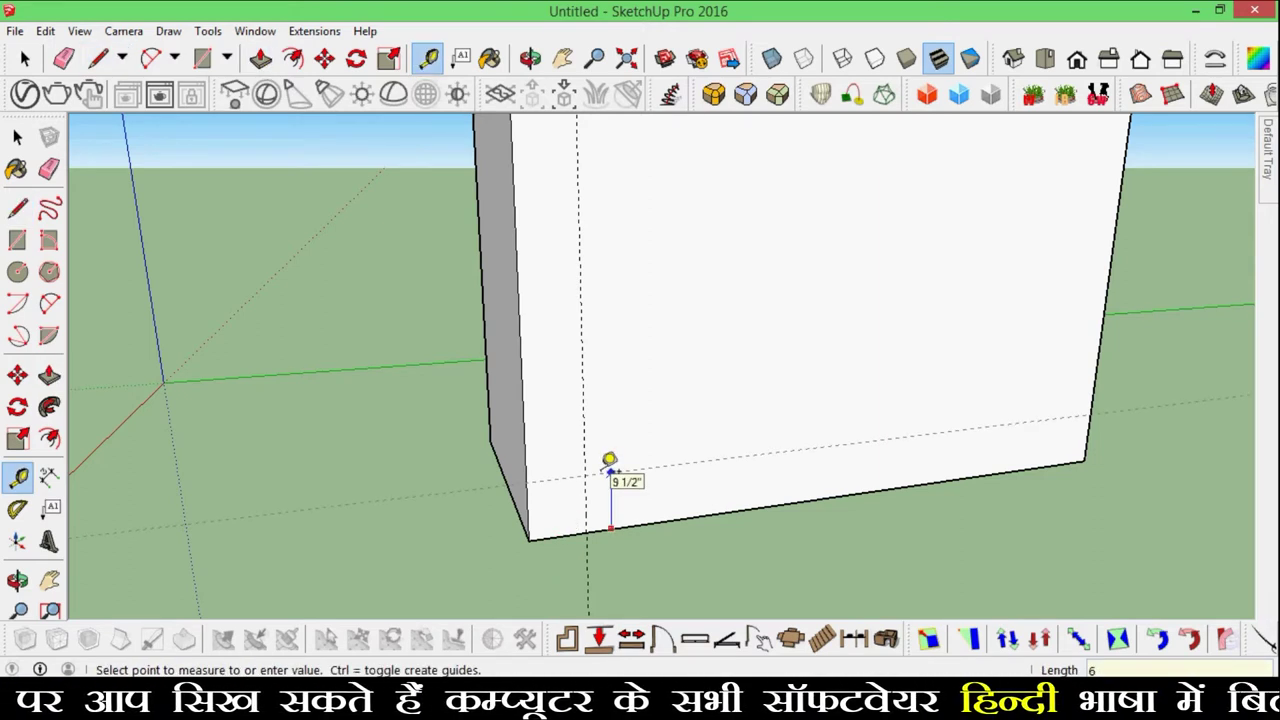
{"action": "key", "text": "Return"}
{"action": "scroll", "coordinate": [633, 510], "scroll_direction": "up", "scroll_amount": 1}
Outline the first step rectangle from the box's bottom-left corner.
{"action": "key", "text": "l"}
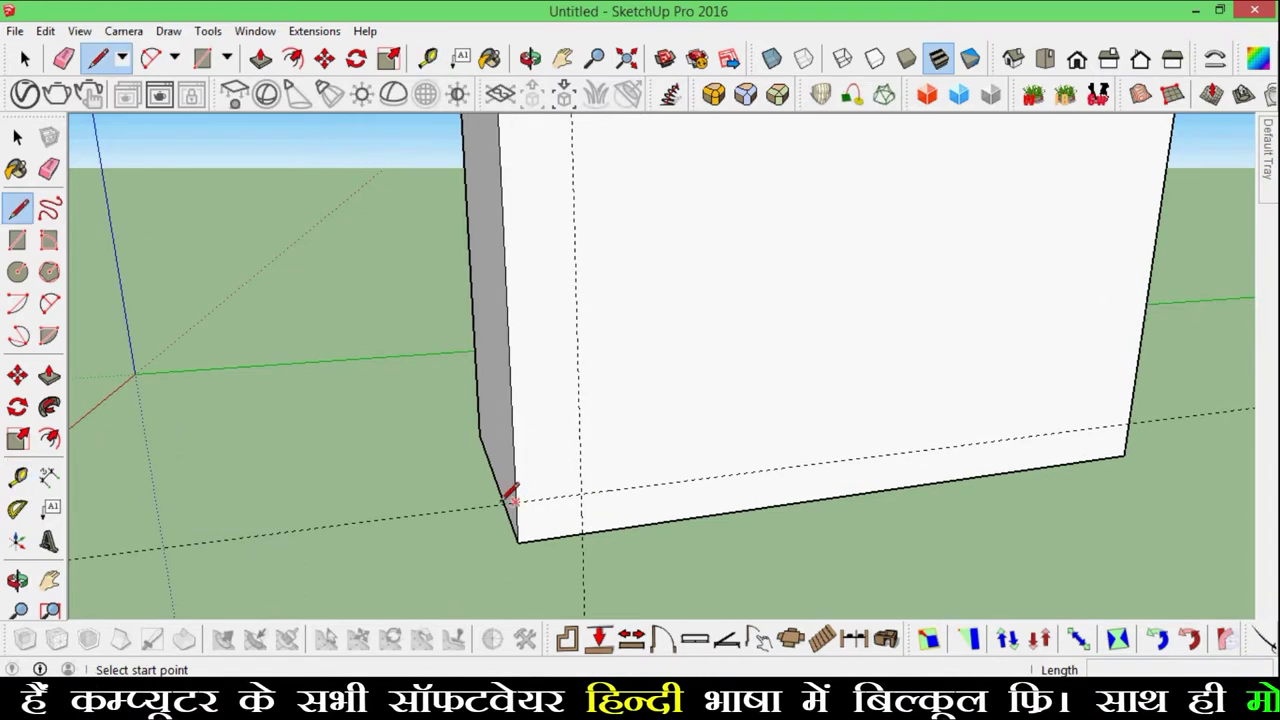
{"action": "left_click", "coordinate": [515, 501]}
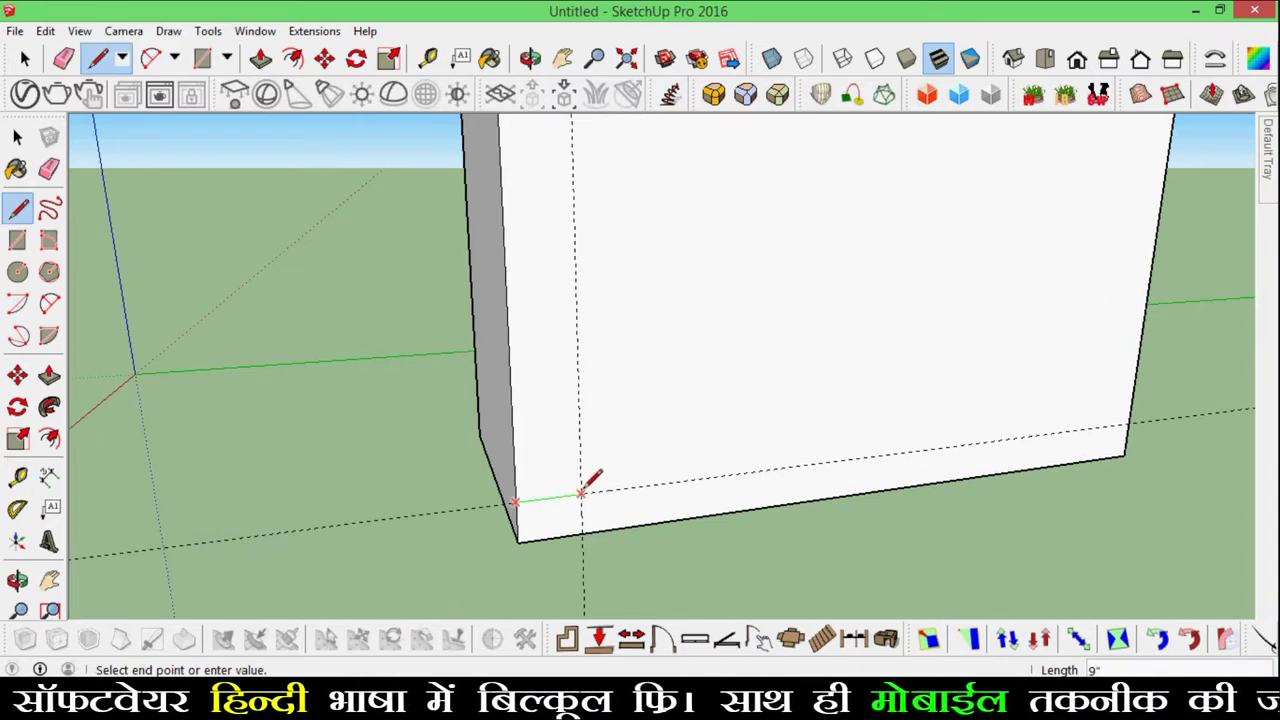
{"action": "mouse_move", "coordinate": [586, 528]}
{"action": "middle_mouse_down"}
{"action": "mouse_move", "coordinate": [646, 531]}
{"action": "mouse_move", "coordinate": [606, 531]}
{"action": "mouse_move", "coordinate": [614, 551]}
{"action": "mouse_move", "coordinate": [677, 530]}
{"action": "mouse_move", "coordinate": [716, 492]}
{"action": "mouse_move", "coordinate": [705, 526]}
{"action": "mouse_move", "coordinate": [702, 509]}
{"action": "middle_mouse_up"}
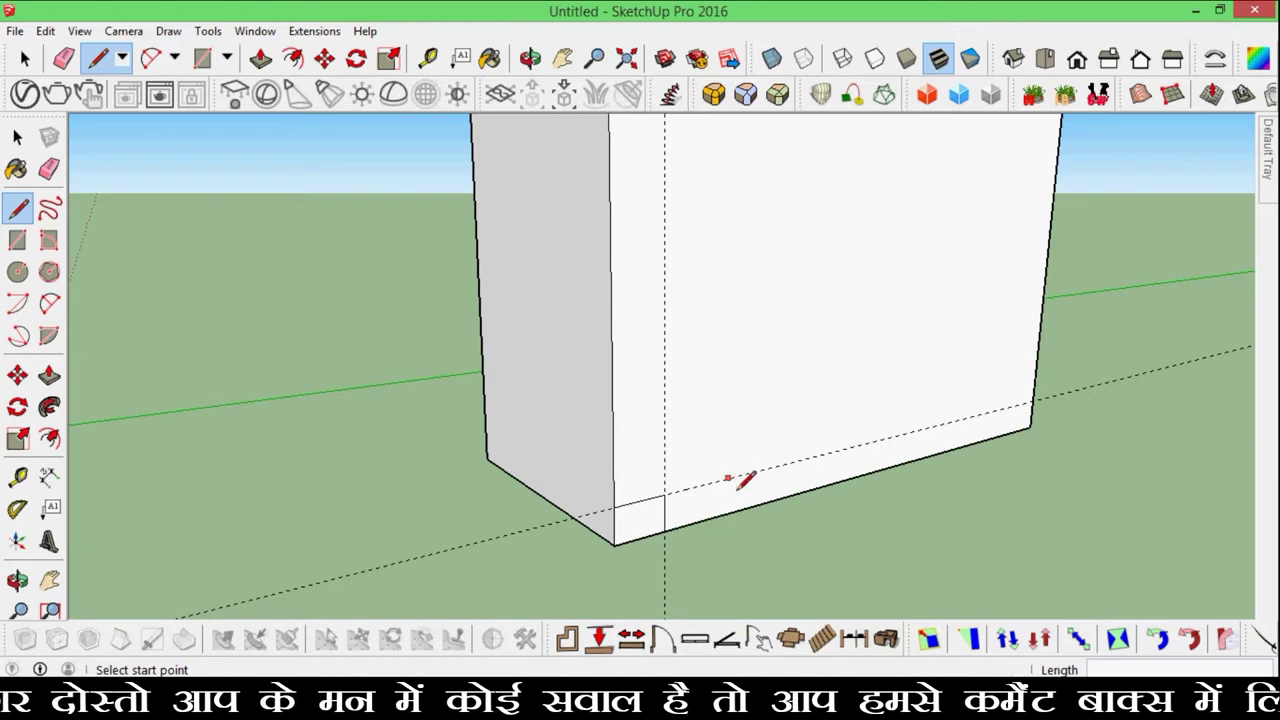
{"action": "key", "text": "space"}
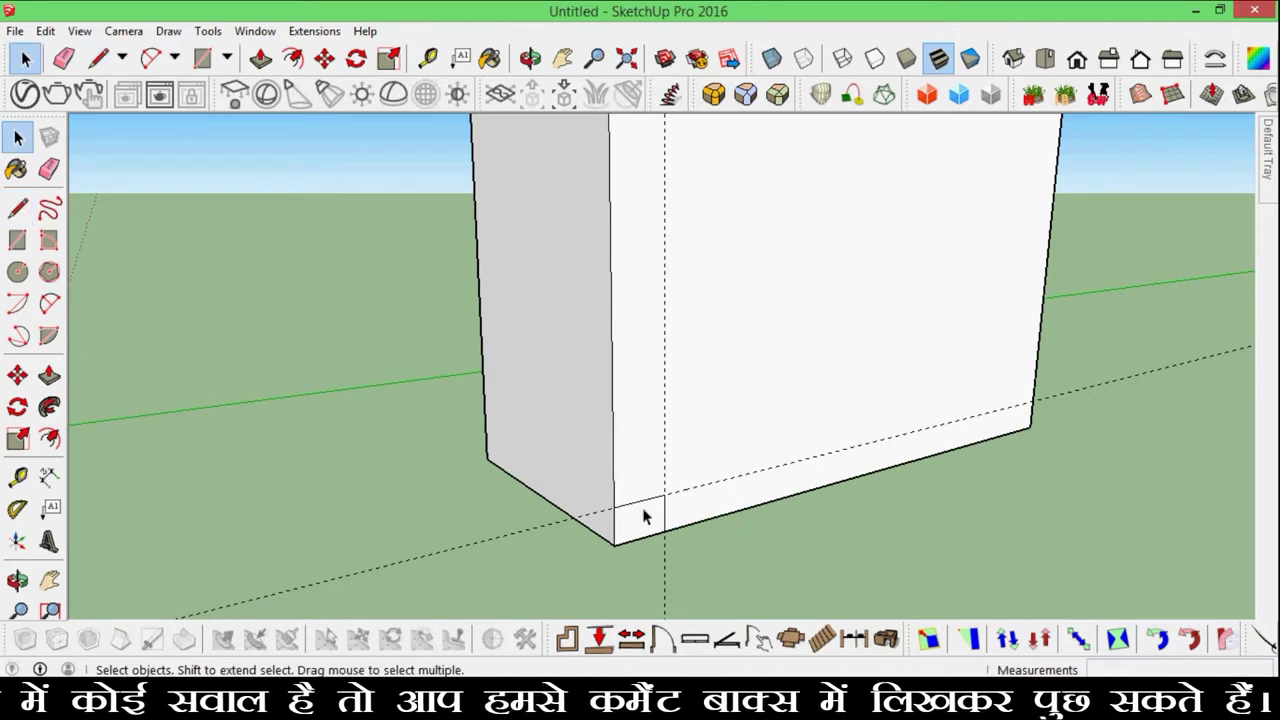
Ctrl-copy the corner step rectangle twice, each snapped to the previous one's top corner.
{"action": "scroll", "coordinate": [645, 555], "scroll_direction": "down", "scroll_amount": 1}
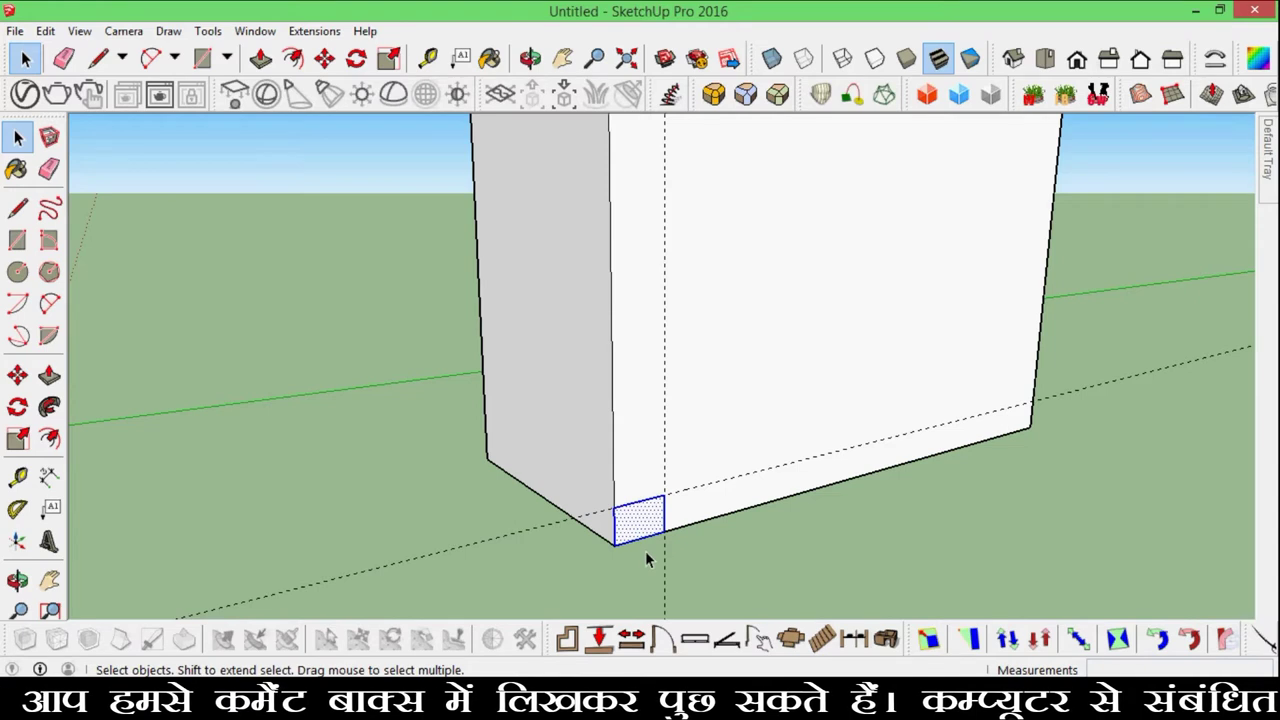
{"action": "scroll", "coordinate": [760, 534], "scroll_direction": "down", "scroll_amount": 1}
{"action": "middle_click_drag", "start_coordinate": [760, 534], "coordinate": [823, 526]}
{"action": "scroll", "coordinate": [800, 552], "scroll_direction": "down", "scroll_amount": 3}
{"action": "scroll", "coordinate": [694, 534], "scroll_direction": "up", "scroll_amount": 2}
{"action": "middle_click_drag", "start_coordinate": [694, 534], "coordinate": [684, 541]}
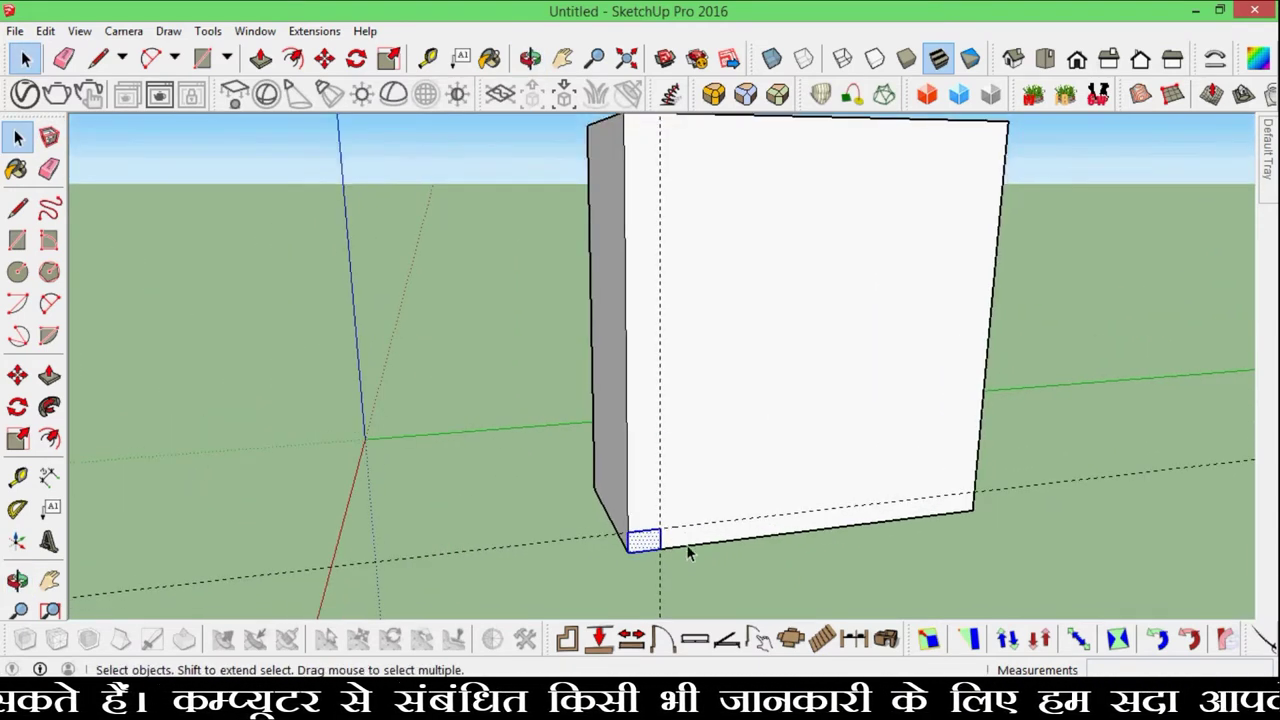
{"action": "scroll", "coordinate": [697, 538], "scroll_direction": "up", "scroll_amount": 1}
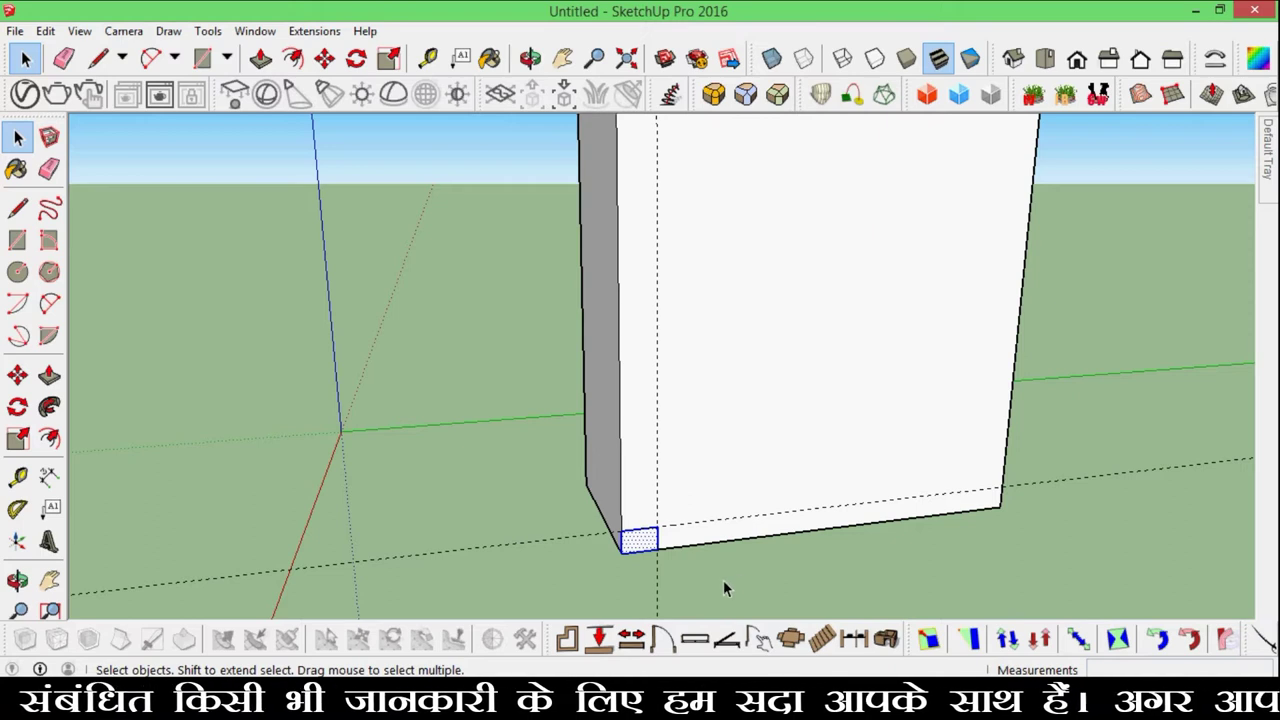
{"action": "key", "text": "m"}
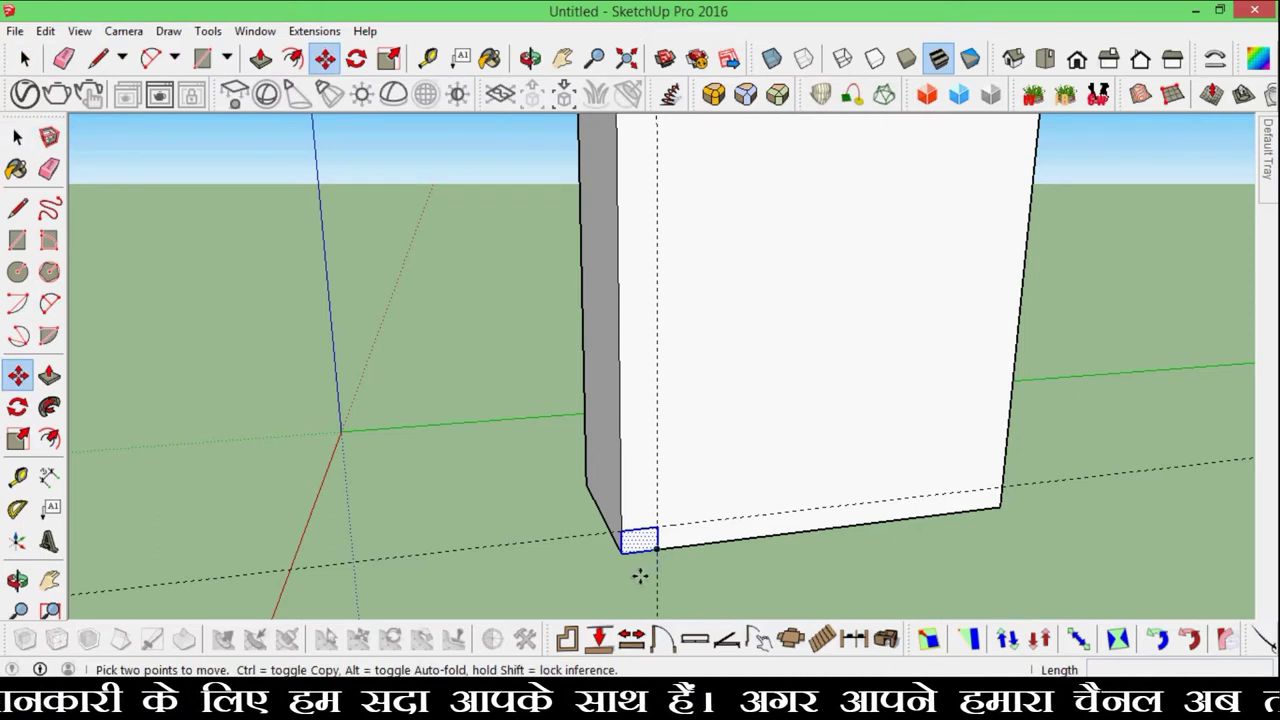
{"action": "left_click", "coordinate": [624, 549]}
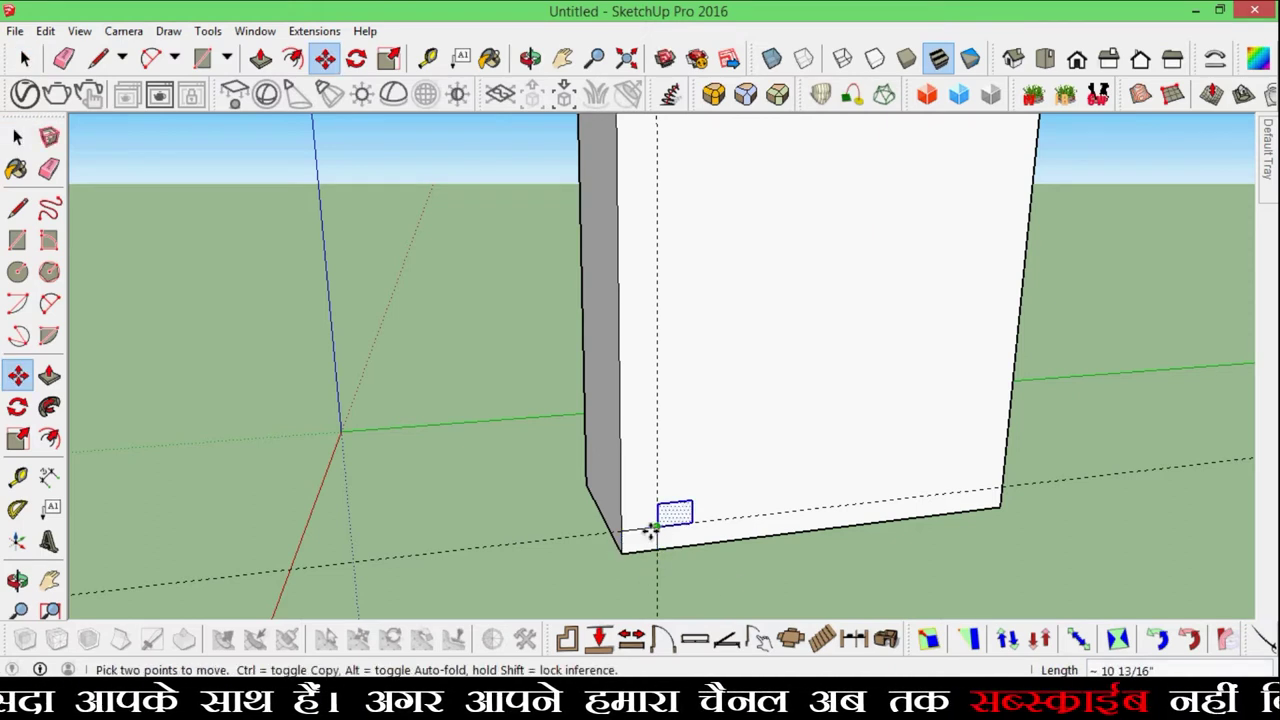
{"action": "left_click", "coordinate": [660, 530]}
{"action": "key", "text": "ctrl"}
{"action": "left_click", "coordinate": [660, 530]}
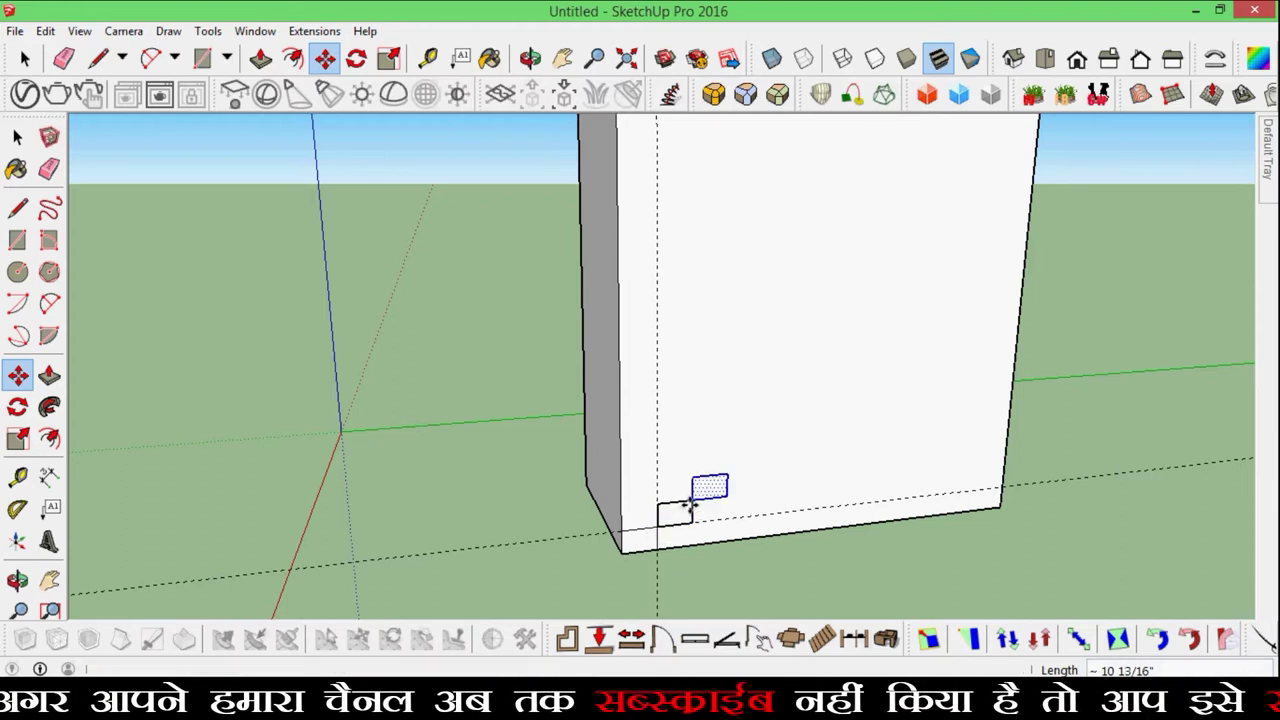
{"action": "left_click", "coordinate": [697, 507]}
{"action": "key", "text": "ctrl"}
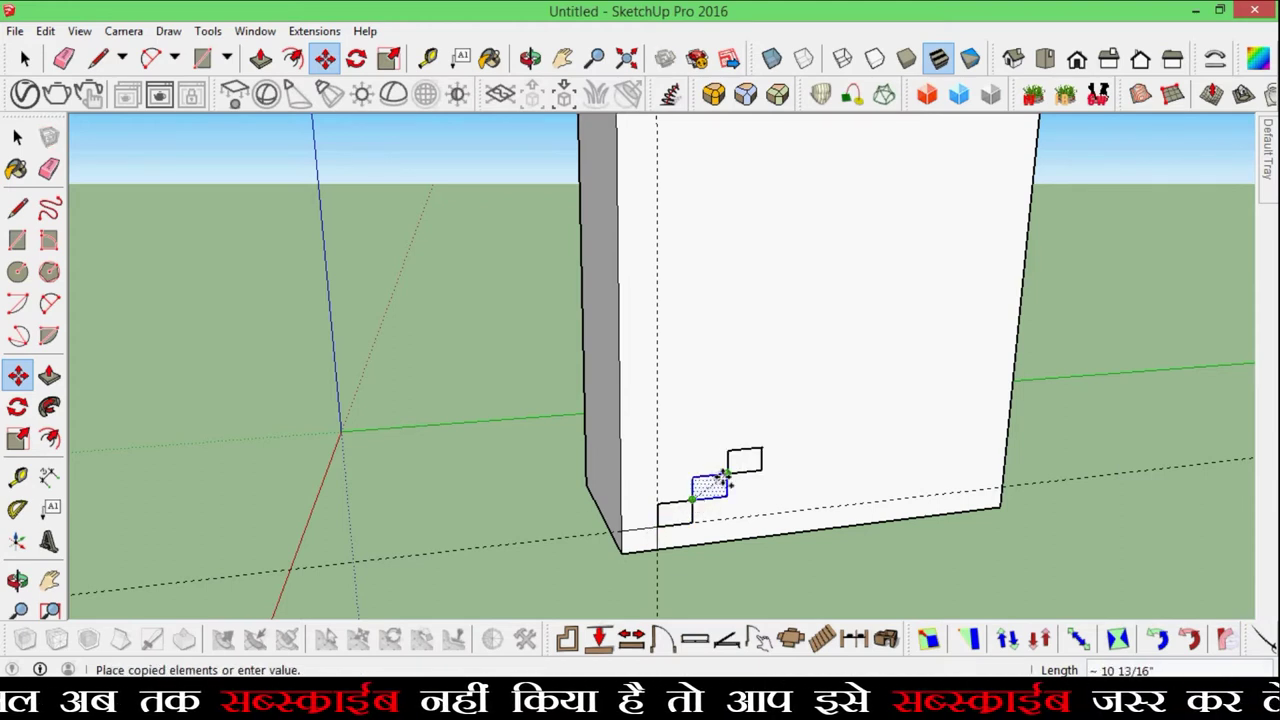
{"action": "left_click", "coordinate": [728, 477]}
Add three more step copies climbing diagonally up the front face.
{"action": "scroll", "coordinate": [760, 448], "scroll_direction": "up", "scroll_amount": 2}
{"action": "left_click", "coordinate": [714, 487]}
{"action": "key", "text": "ctrl"}
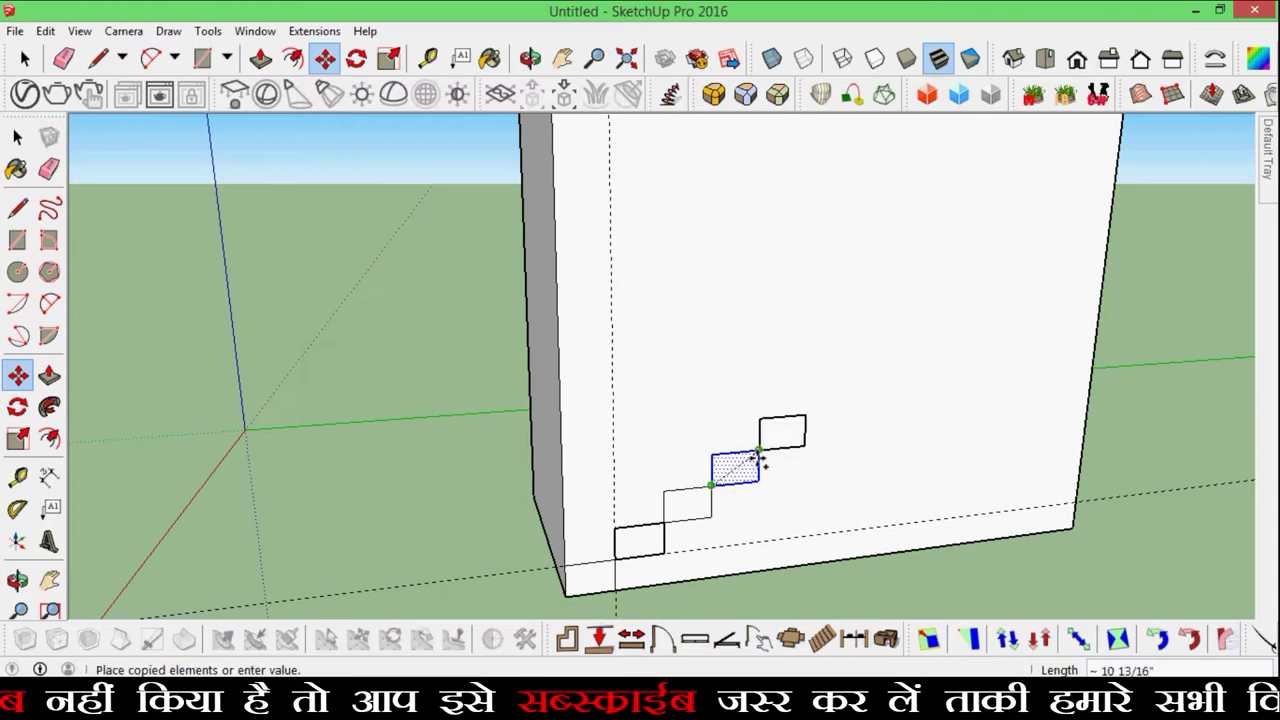
{"action": "left_click", "coordinate": [759, 450]}
{"action": "left_click", "coordinate": [759, 450]}
{"action": "key", "text": "ctrl"}
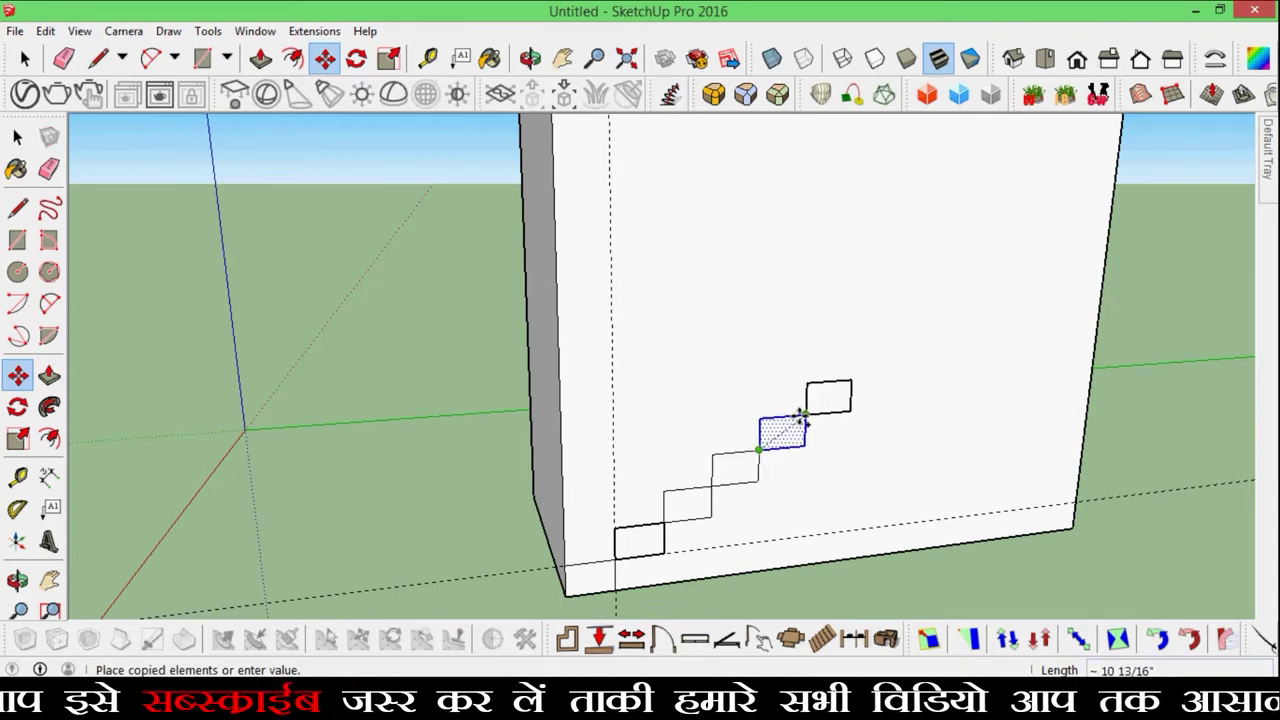
{"action": "left_click", "coordinate": [807, 413]}
{"action": "left_click", "coordinate": [808, 415]}
{"action": "key", "text": "ctrl"}
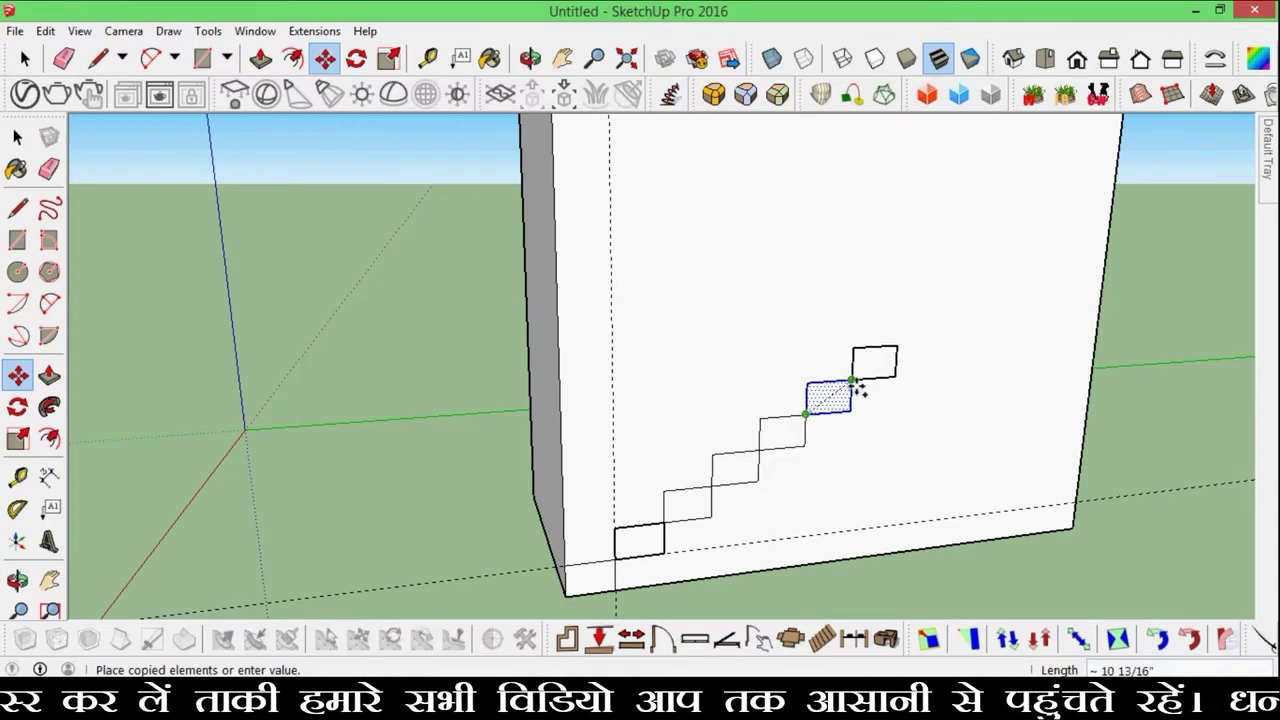
{"action": "left_click", "coordinate": [852, 381]}
{"action": "scroll", "coordinate": [945, 358], "scroll_direction": "down", "scroll_amount": 2}
{"action": "scroll", "coordinate": [945, 358], "scroll_direction": "up", "scroll_amount": 2}
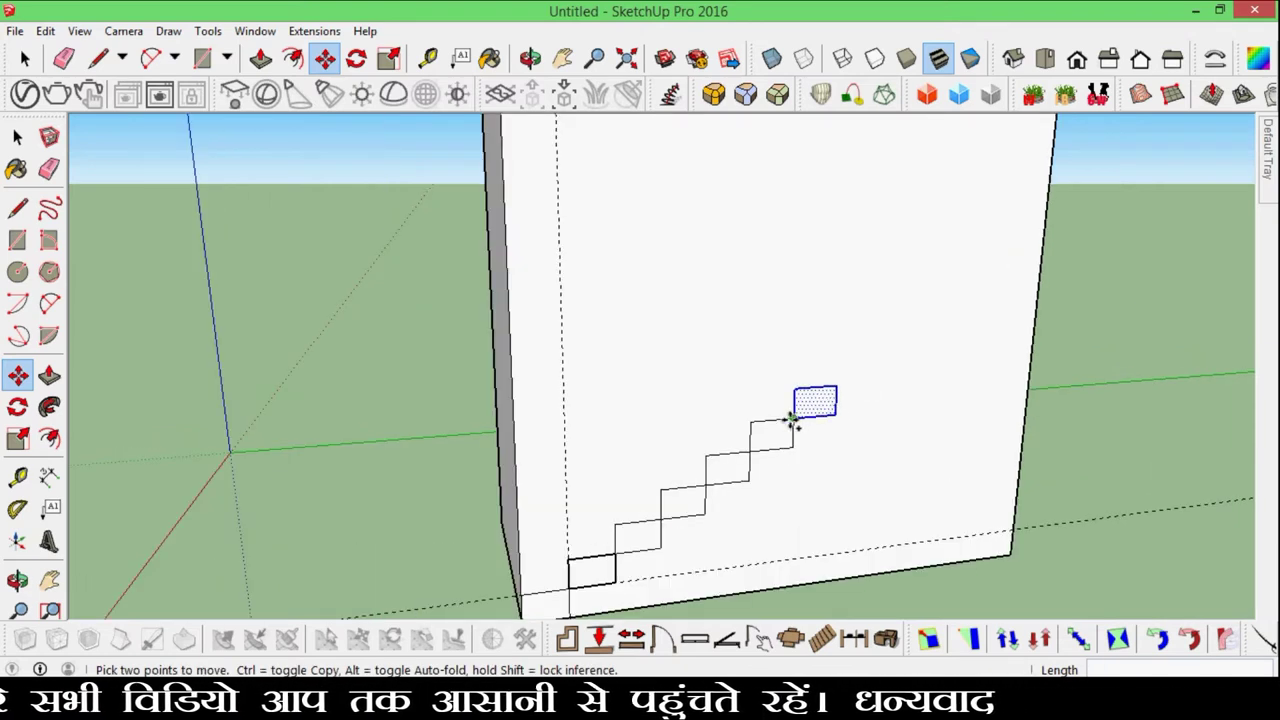
Copy five more steps upward until the staircase reaches the box's edge.
{"action": "left_click", "coordinate": [798, 420]}
{"action": "key", "text": "ctrl"}
{"action": "left_click", "coordinate": [837, 386]}
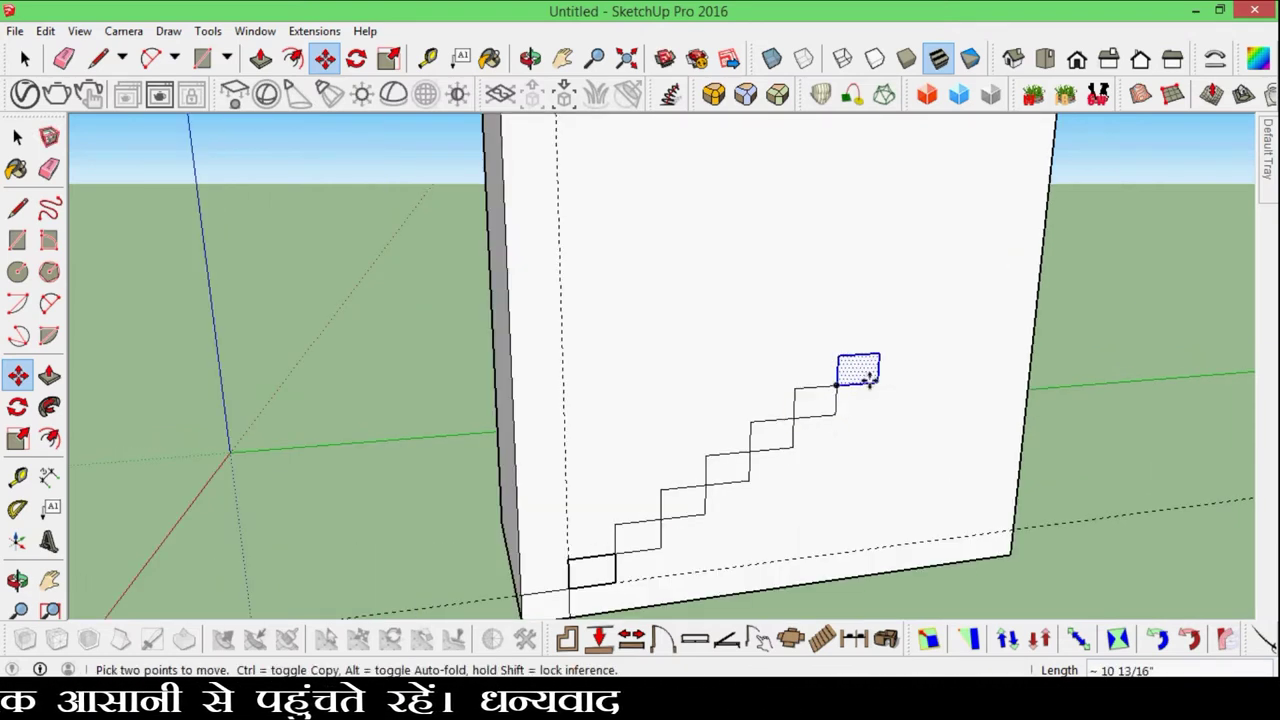
{"action": "left_click", "coordinate": [840, 385]}
{"action": "key", "text": "ctrl"}
{"action": "left_click", "coordinate": [882, 351]}
{"action": "scroll", "coordinate": [945, 307], "scroll_direction": "down", "scroll_amount": 2}
{"action": "scroll", "coordinate": [945, 307], "scroll_direction": "up", "scroll_amount": 3}
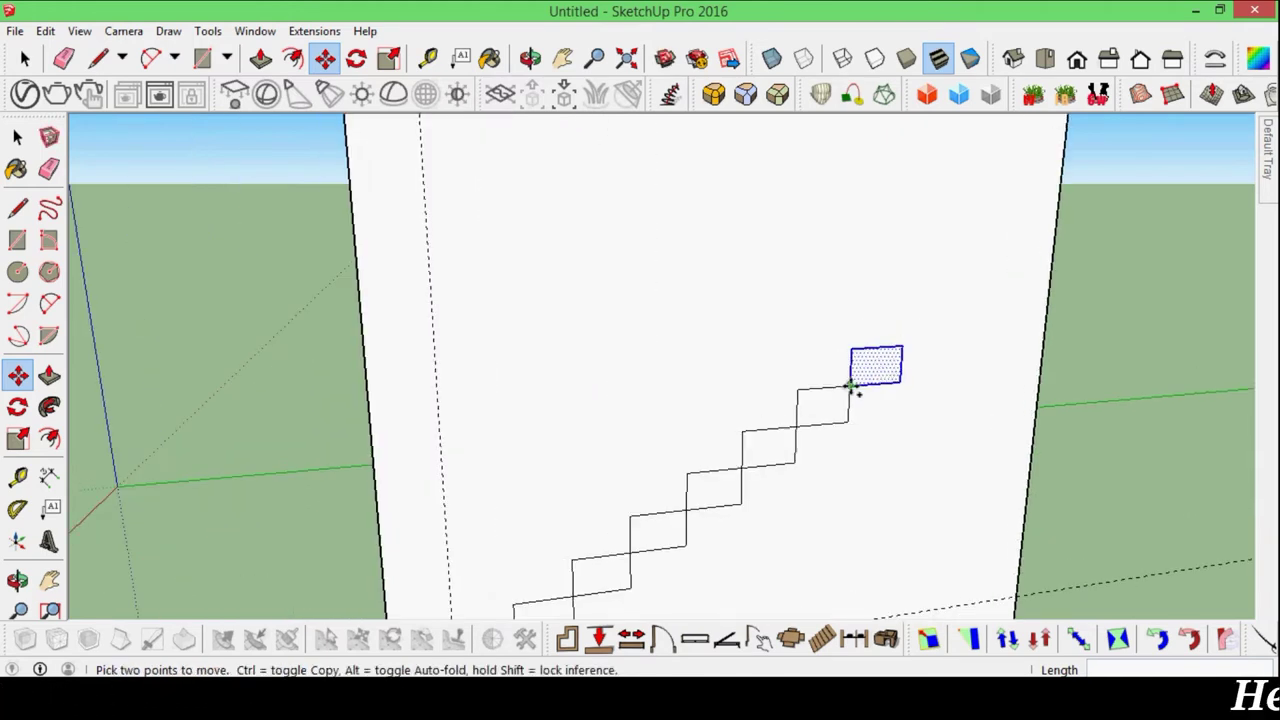
{"action": "left_click", "coordinate": [851, 388]}
{"action": "key", "text": "ctrl"}
{"action": "left_click", "coordinate": [903, 347]}
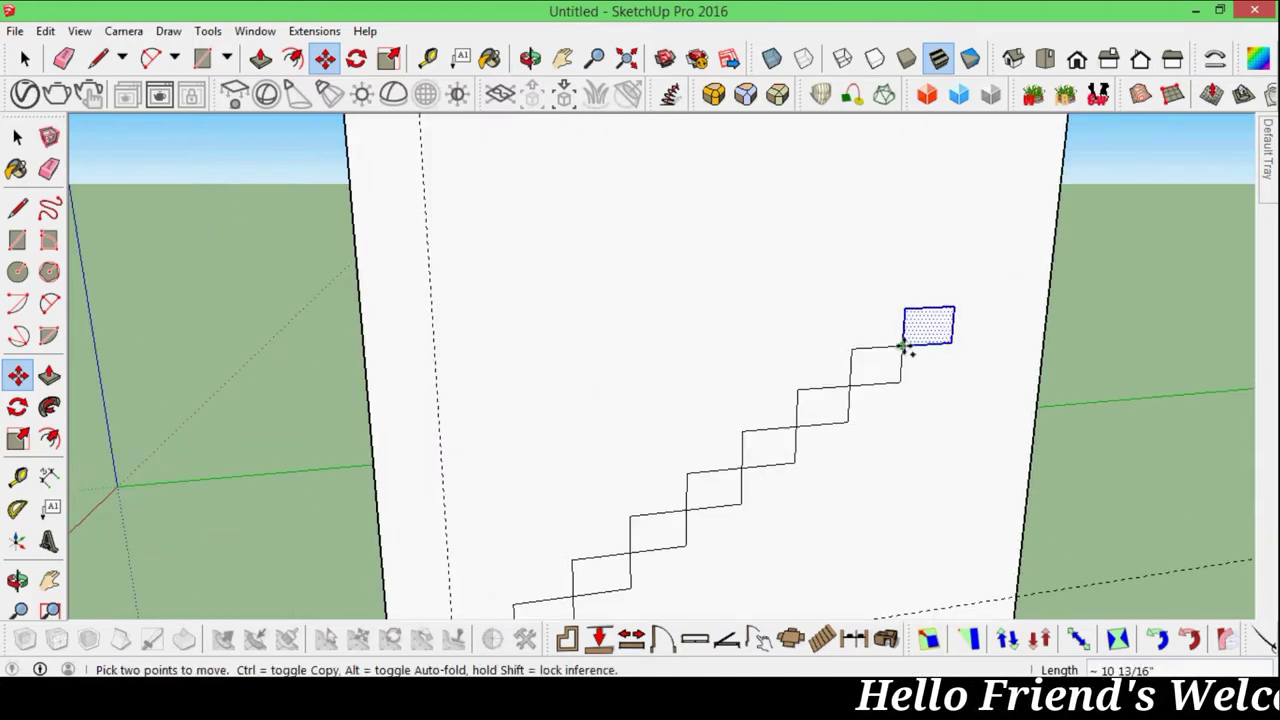
{"action": "left_click", "coordinate": [903, 347]}
{"action": "key", "text": "ctrl"}
{"action": "left_click", "coordinate": [953, 305]}
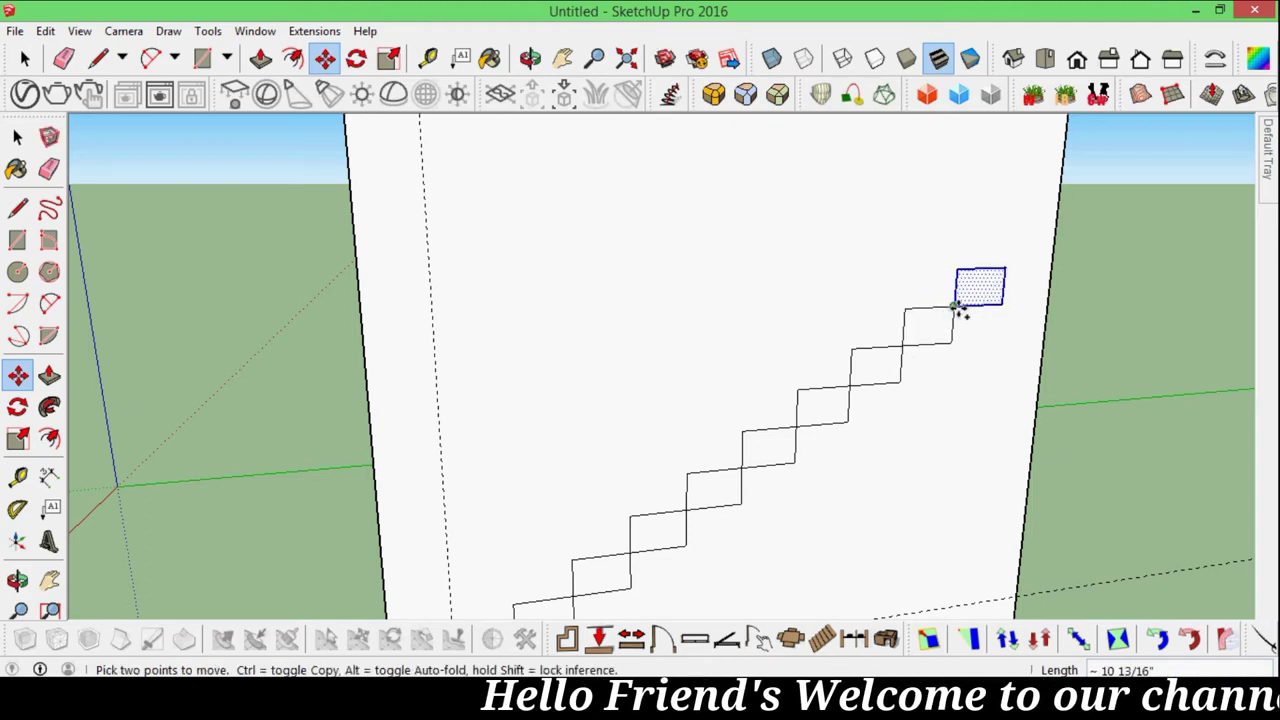
{"action": "left_click", "coordinate": [953, 305]}
{"action": "key", "text": "ctrl"}
{"action": "left_click", "coordinate": [1005, 267]}
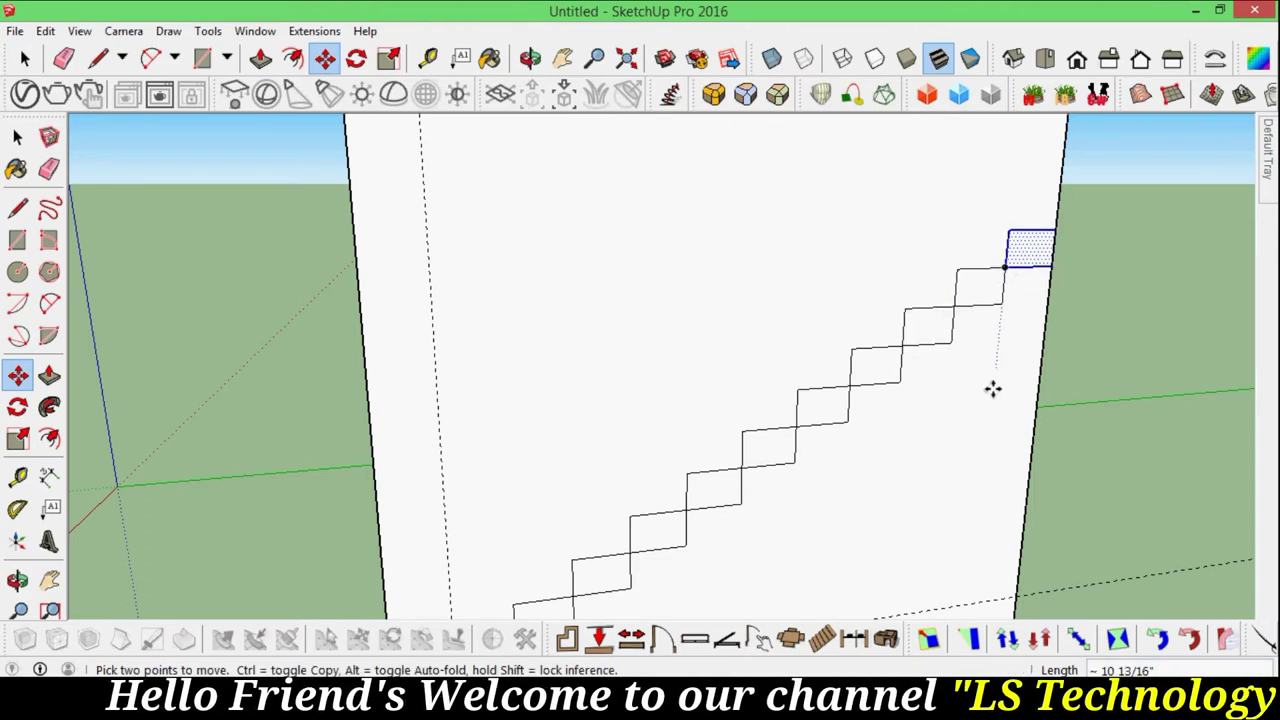
{"action": "scroll", "coordinate": [992, 389], "scroll_direction": "down", "scroll_amount": 3}
{"action": "middle_click_drag", "start_coordinate": [1071, 443], "coordinate": [1043, 434]}
{"action": "scroll", "coordinate": [909, 509], "scroll_direction": "up", "scroll_amount": 3}
{"action": "middle_click_drag", "start_coordinate": [909, 509], "coordinate": [943, 509]}
{"action": "scroll", "coordinate": [743, 543], "scroll_direction": "up", "scroll_amount": 2}
{"action": "middle_click_drag", "start_coordinate": [743, 543], "coordinate": [760, 517]}
{"action": "scroll", "coordinate": [612, 567], "scroll_direction": "up", "scroll_amount": 2}
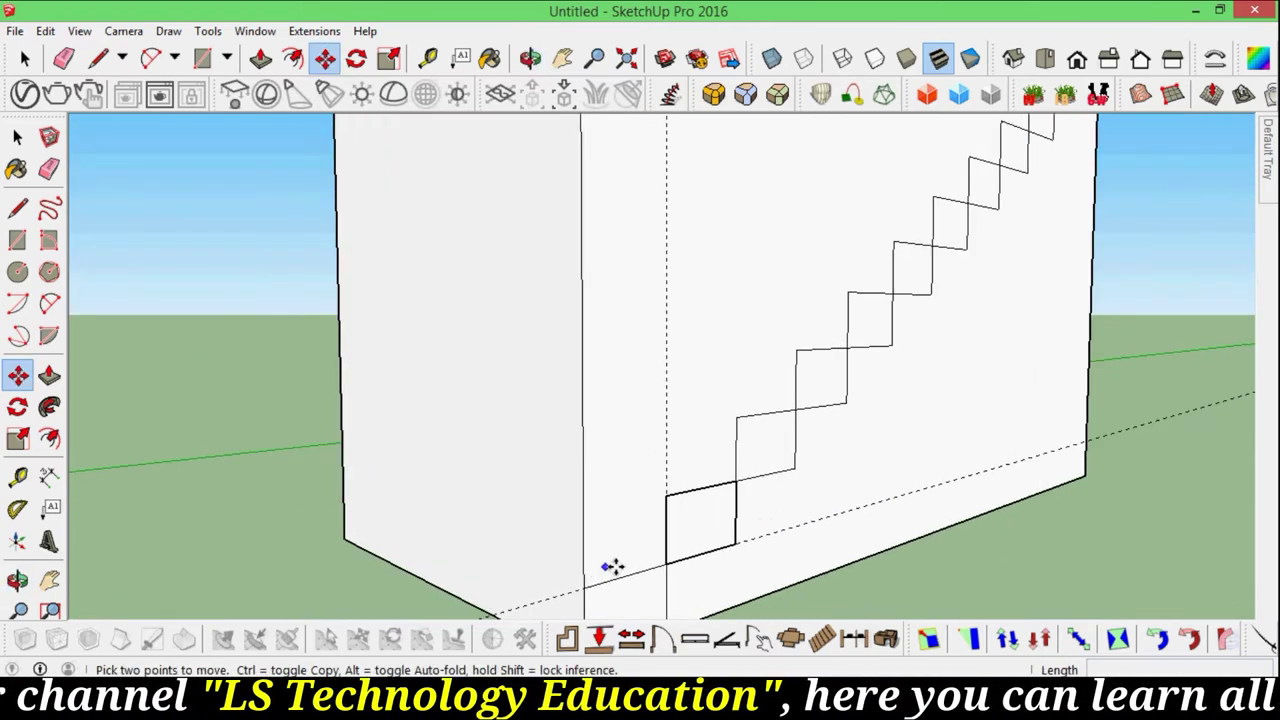
{"action": "scroll", "coordinate": [680, 505], "scroll_direction": "down", "scroll_amount": 2}
{"action": "key", "text": "p"}
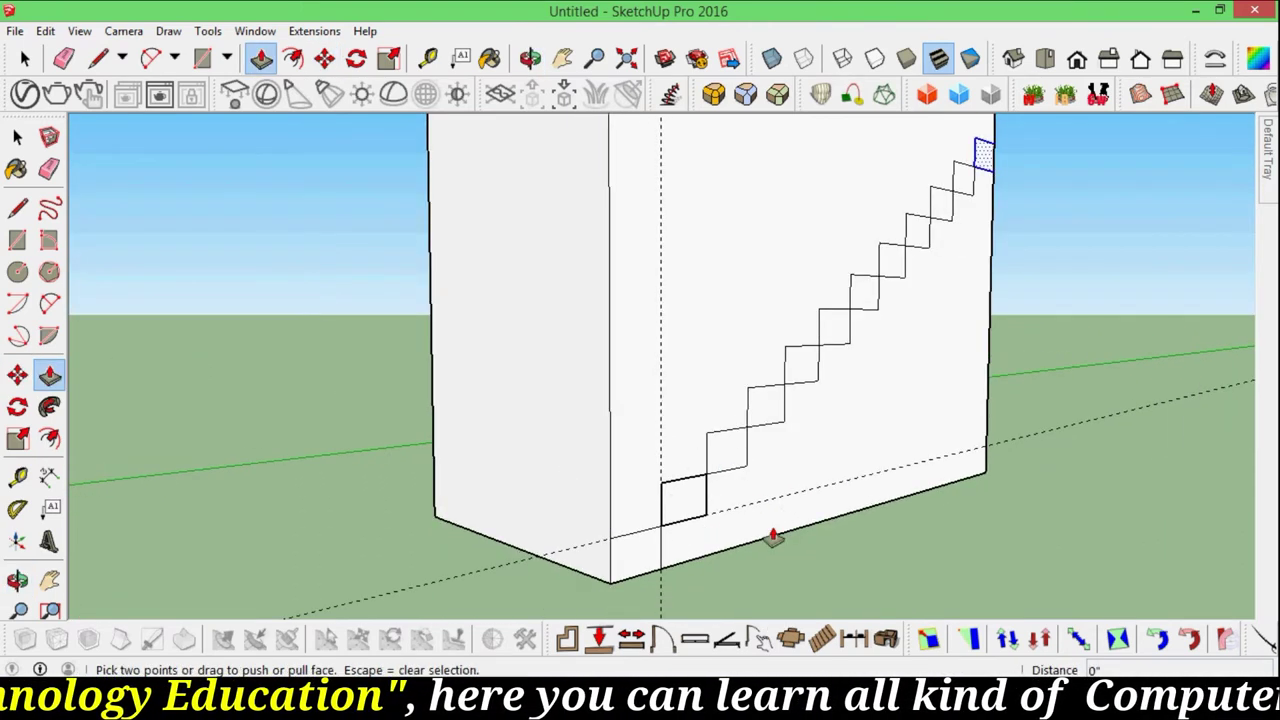
{"action": "scroll", "coordinate": [934, 551], "scroll_direction": "down", "scroll_amount": 2}
{"action": "middle_click_drag", "start_coordinate": [934, 551], "coordinate": [991, 608]}
{"action": "scroll", "coordinate": [922, 472], "scroll_direction": "up", "scroll_amount": 3}
{"action": "scroll", "coordinate": [934, 503], "scroll_direction": "down", "scroll_amount": 1}
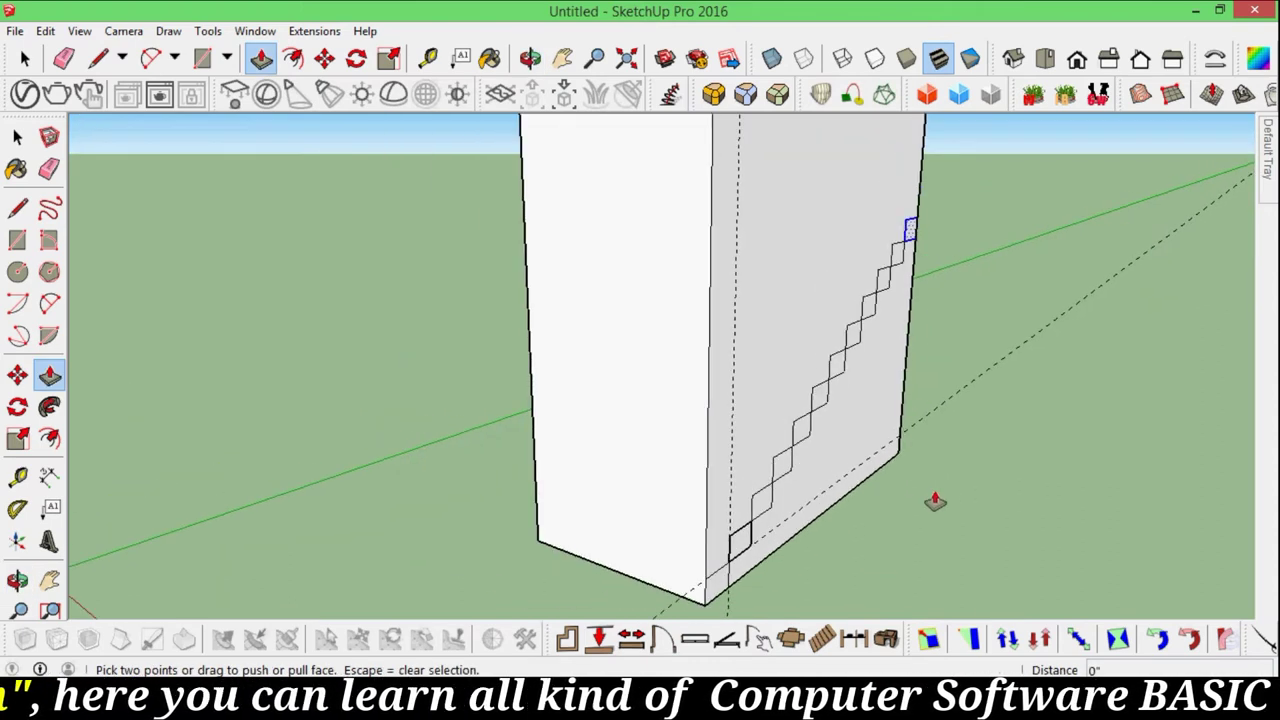
{"action": "key", "text": "space"}
{"action": "left_click", "coordinate": [753, 316]}
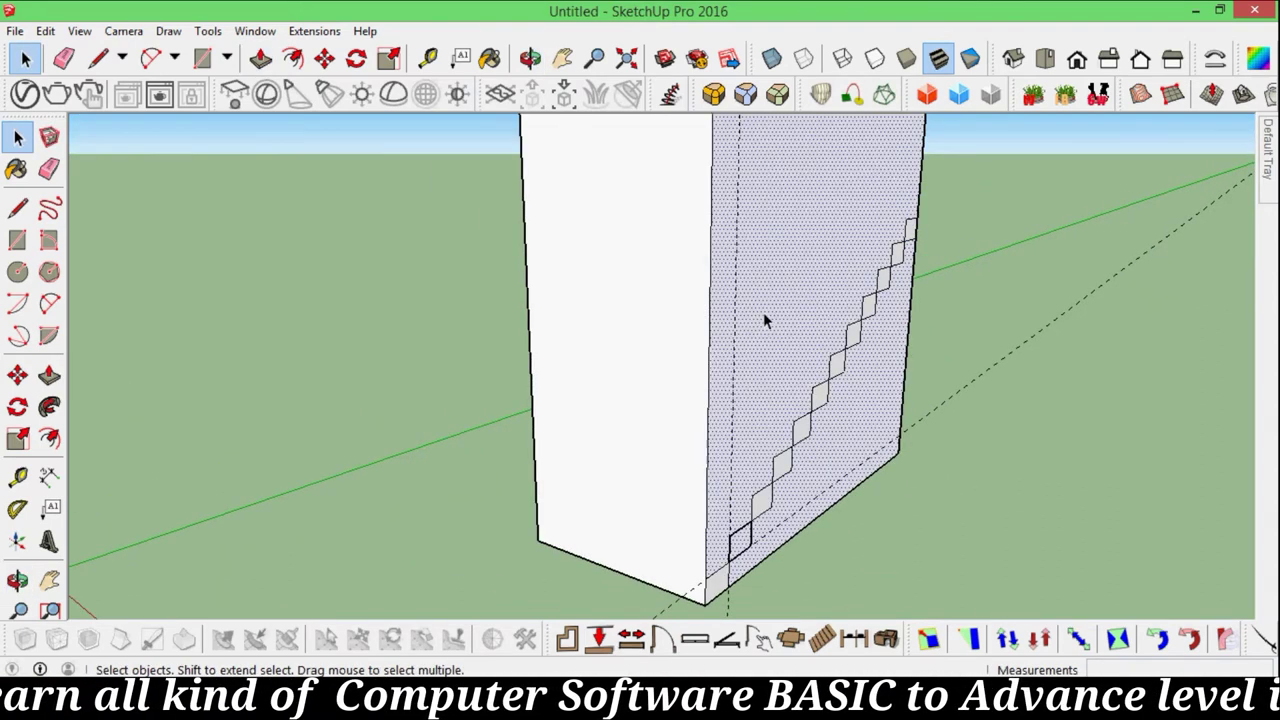
{"action": "scroll", "coordinate": [790, 515], "scroll_direction": "up", "scroll_amount": 1}
{"action": "scroll", "coordinate": [760, 495], "scroll_direction": "up", "scroll_amount": 2}
{"action": "scroll", "coordinate": [760, 495], "scroll_direction": "down", "scroll_amount": 1}
{"action": "mouse_move", "coordinate": [814, 508]}
{"action": "middle_mouse_down"}
{"action": "mouse_move", "coordinate": [808, 537]}
{"action": "mouse_move", "coordinate": [808, 486]}
{"action": "middle_mouse_up"}
{"action": "scroll", "coordinate": [765, 548], "scroll_direction": "down", "scroll_amount": 2}
{"action": "mouse_move", "coordinate": [765, 548]}
{"action": "middle_mouse_down"}
{"action": "mouse_move", "coordinate": [694, 523]}
{"action": "mouse_move", "coordinate": [707, 537]}
{"action": "middle_mouse_up"}
{"action": "scroll", "coordinate": [700, 534], "scroll_direction": "up", "scroll_amount": 2}
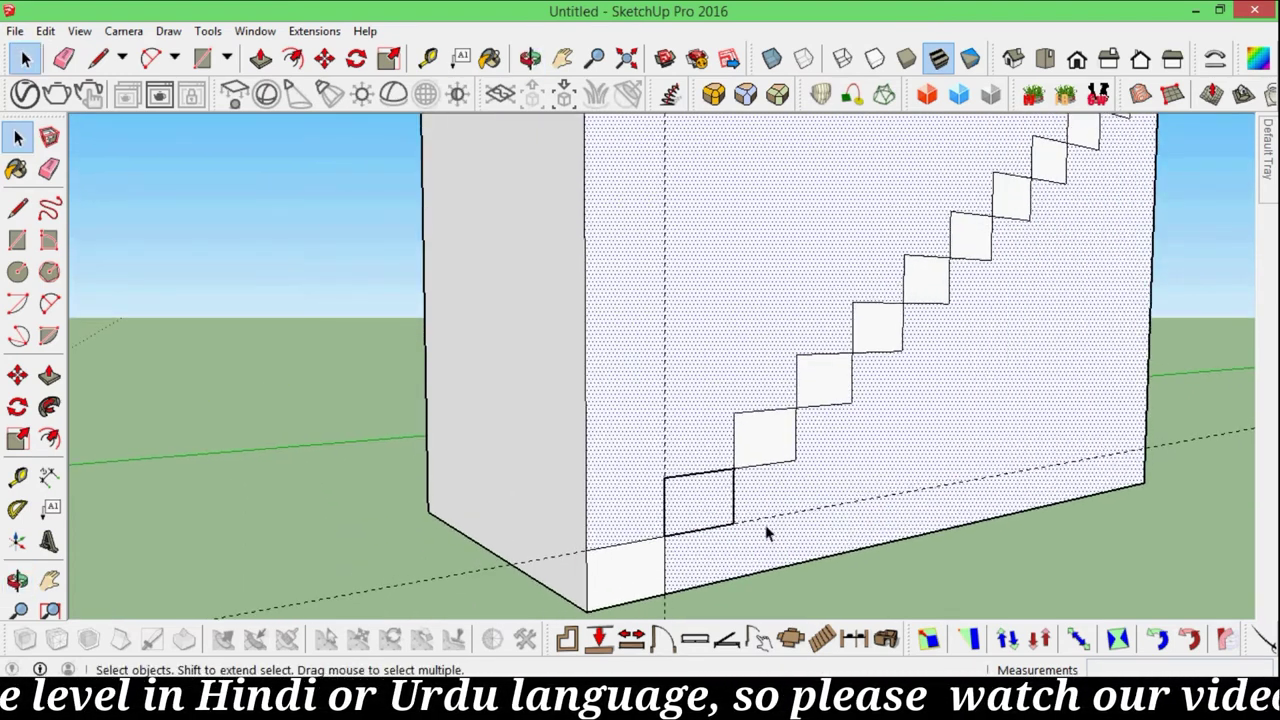
Erase the vertical and bottom edges below the lowest step.
{"action": "key", "text": "e"}
{"action": "scroll", "coordinate": [748, 497], "scroll_direction": "up", "scroll_amount": 1}
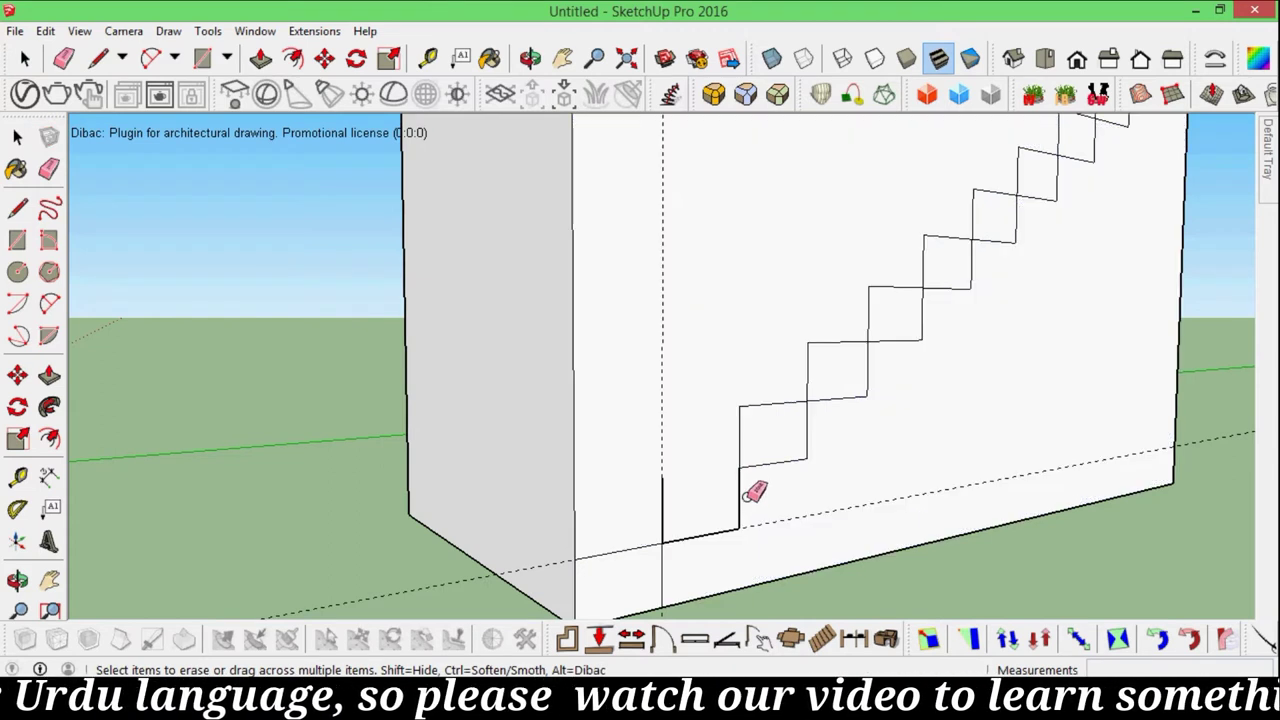
{"action": "left_click", "coordinate": [741, 498]}
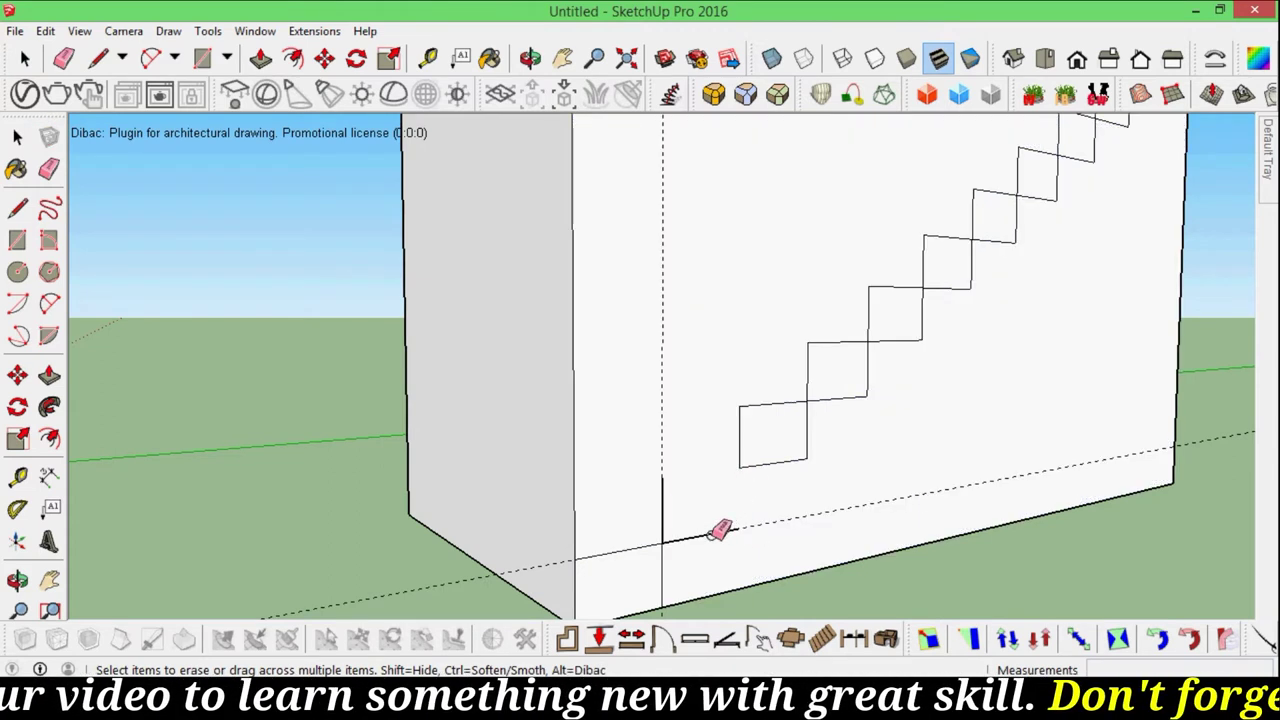
{"action": "left_click", "coordinate": [716, 532]}
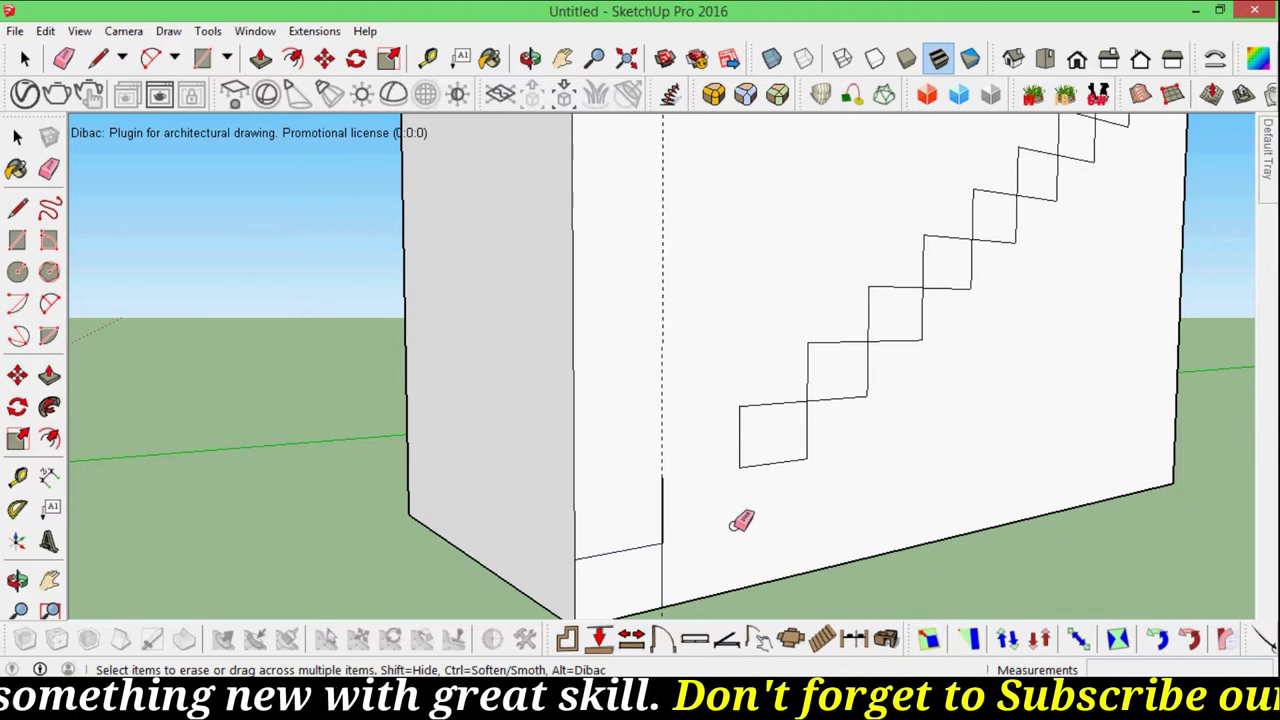
Draw edges from the base up to the stair corner, then select the bottom step face.
{"action": "key", "text": "l"}
{"action": "left_click", "coordinate": [661, 543]}
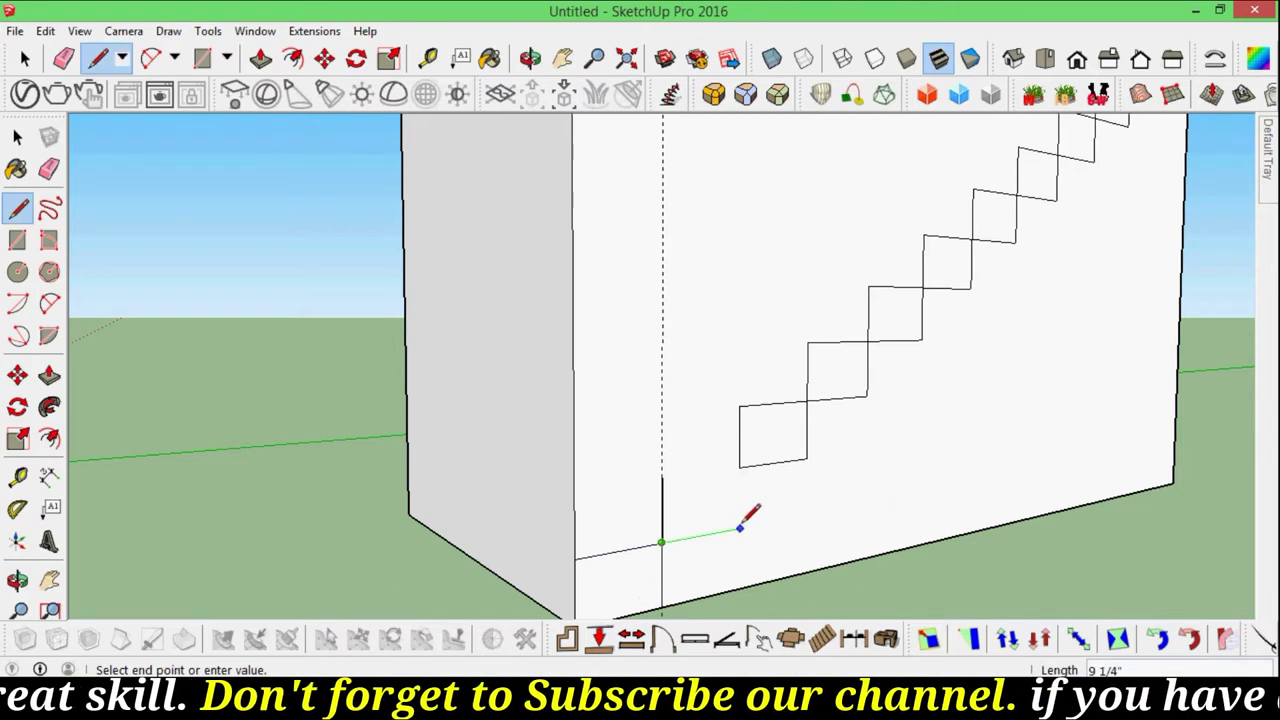
{"action": "left_click", "coordinate": [738, 467]}
{"action": "left_click", "coordinate": [739, 467]}
{"action": "key", "text": "space"}
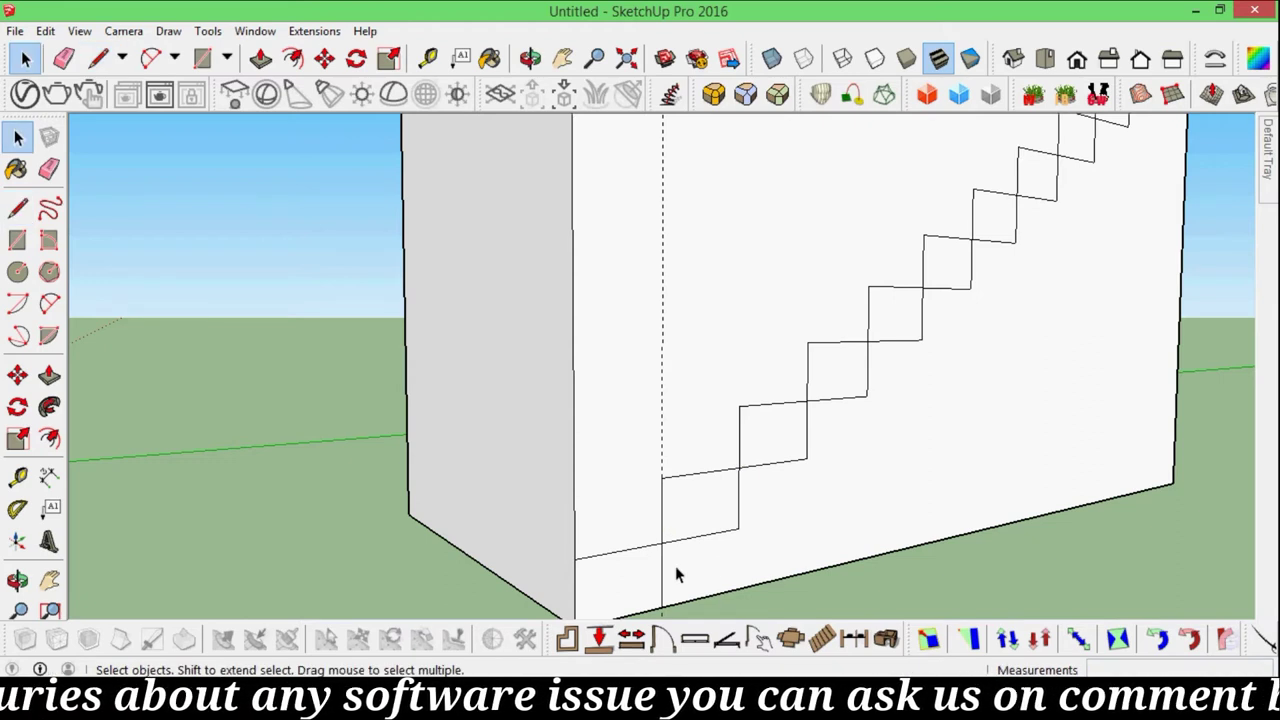
{"action": "left_click", "coordinate": [689, 517]}
{"action": "middle_click_drag", "start_coordinate": [703, 537], "coordinate": [822, 545]}
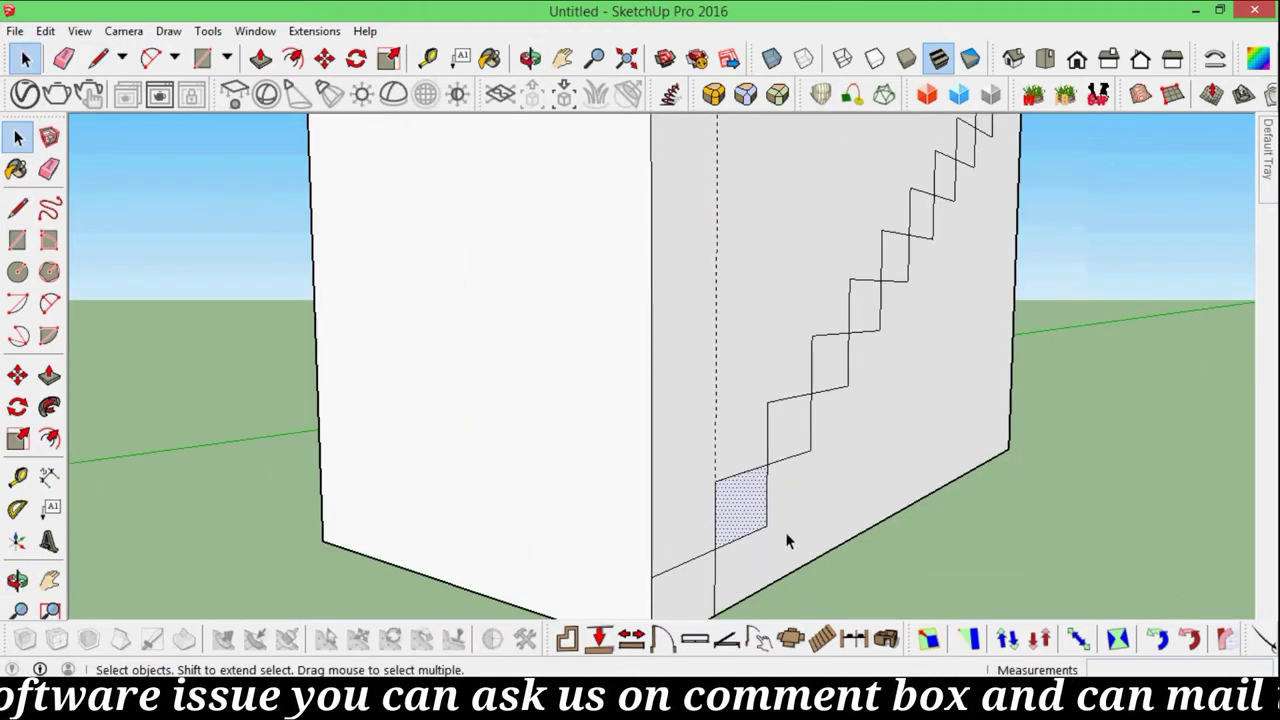
{"action": "scroll", "coordinate": [822, 545], "scroll_direction": "down", "scroll_amount": 5}
{"action": "middle_click_drag", "start_coordinate": [1003, 534], "coordinate": [920, 531]}
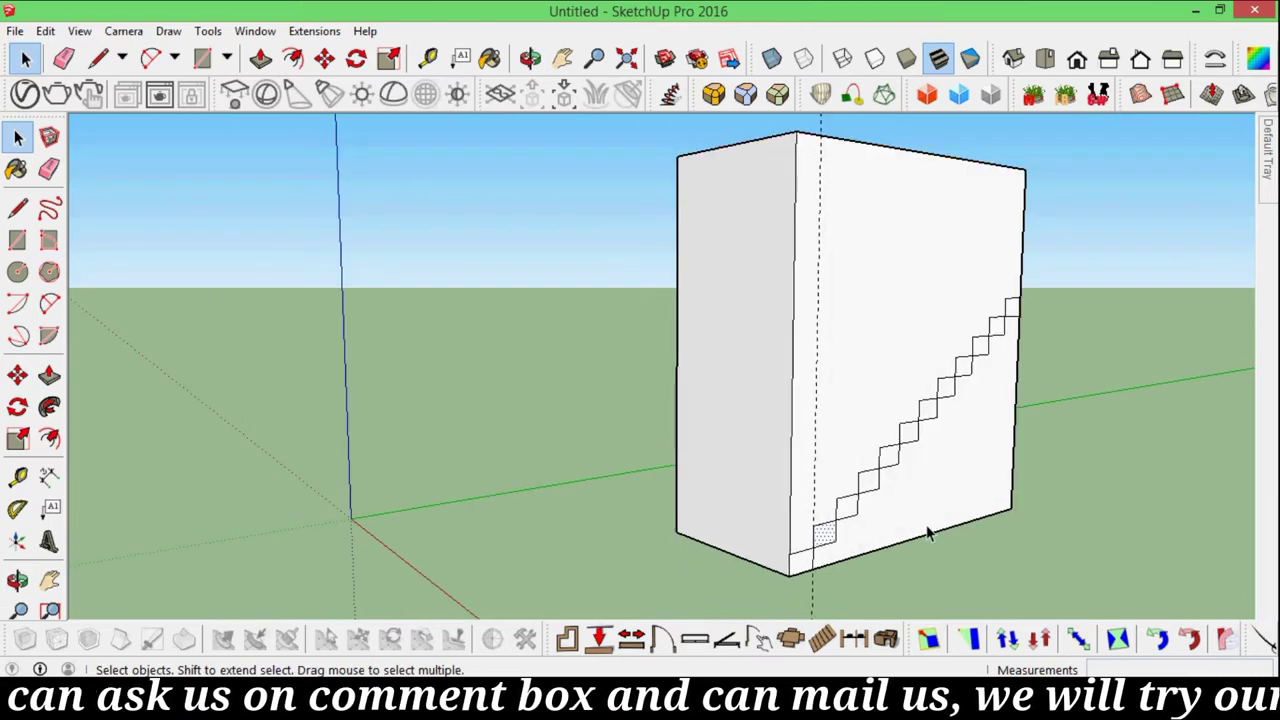
{"action": "scroll", "coordinate": [929, 531], "scroll_direction": "down", "scroll_amount": 2}
{"action": "left_click", "coordinate": [865, 407]}
{"action": "scroll", "coordinate": [950, 518], "scroll_direction": "up", "scroll_amount": 1}
{"action": "scroll", "coordinate": [955, 537], "scroll_direction": "down", "scroll_amount": 1}
{"action": "middle_click_drag", "start_coordinate": [955, 537], "coordinate": [951, 531]}
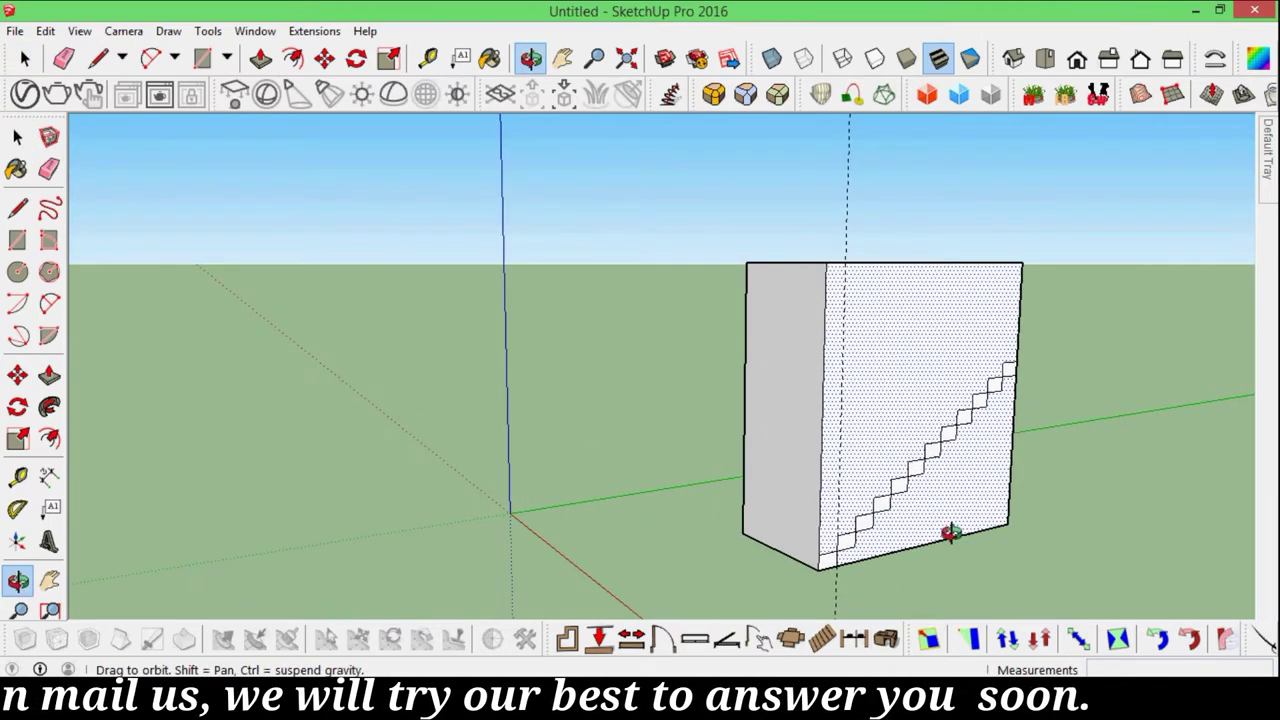
{"action": "scroll", "coordinate": [970, 490], "scroll_direction": "up", "scroll_amount": 2}
{"action": "middle_click_drag", "start_coordinate": [982, 462], "coordinate": [994, 534]}
{"action": "scroll", "coordinate": [994, 534], "scroll_direction": "down", "scroll_amount": 2}
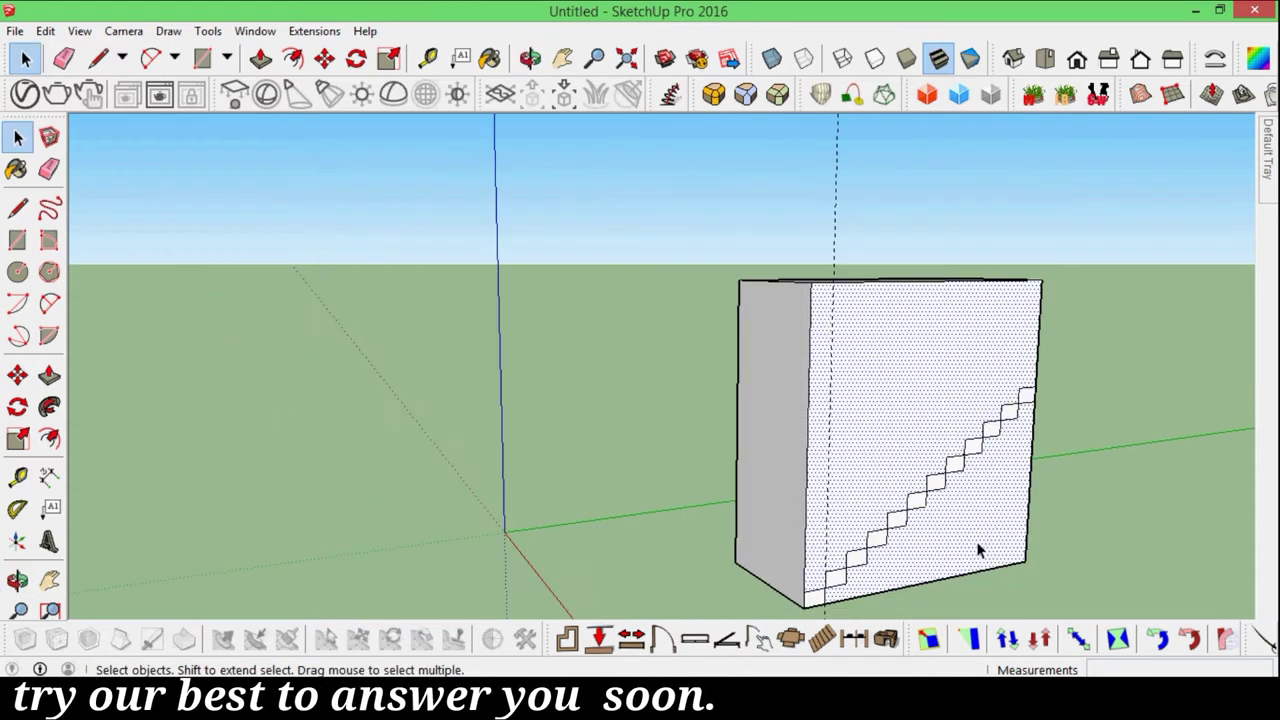
{"action": "scroll", "coordinate": [883, 503], "scroll_direction": "up", "scroll_amount": 2}
{"action": "scroll", "coordinate": [883, 503], "scroll_direction": "down", "scroll_amount": 2}
{"action": "scroll", "coordinate": [914, 557], "scroll_direction": "up", "scroll_amount": 1}
{"action": "scroll", "coordinate": [914, 580], "scroll_direction": "up", "scroll_amount": 2}
{"action": "mouse_move", "coordinate": [894, 528]}
{"action": "middle_mouse_down"}
{"action": "mouse_move", "coordinate": [901, 546]}
{"action": "mouse_move", "coordinate": [952, 526]}
{"action": "middle_mouse_up"}
{"action": "scroll", "coordinate": [901, 546], "scroll_direction": "down", "scroll_amount": 2}
{"action": "scroll", "coordinate": [867, 563], "scroll_direction": "up", "scroll_amount": 2}
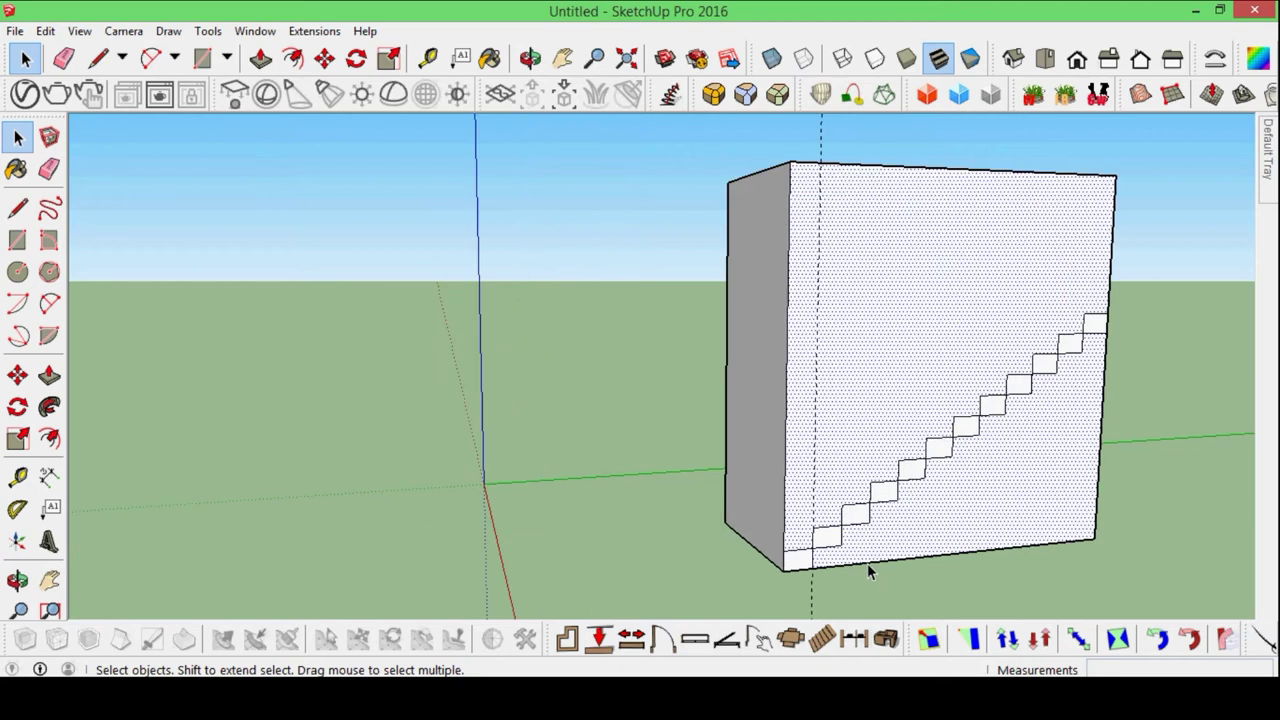
{"action": "scroll", "coordinate": [867, 563], "scroll_direction": "up", "scroll_amount": 1}
{"action": "key", "text": "l"}
{"action": "scroll", "coordinate": [855, 560], "scroll_direction": "up", "scroll_amount": 2}
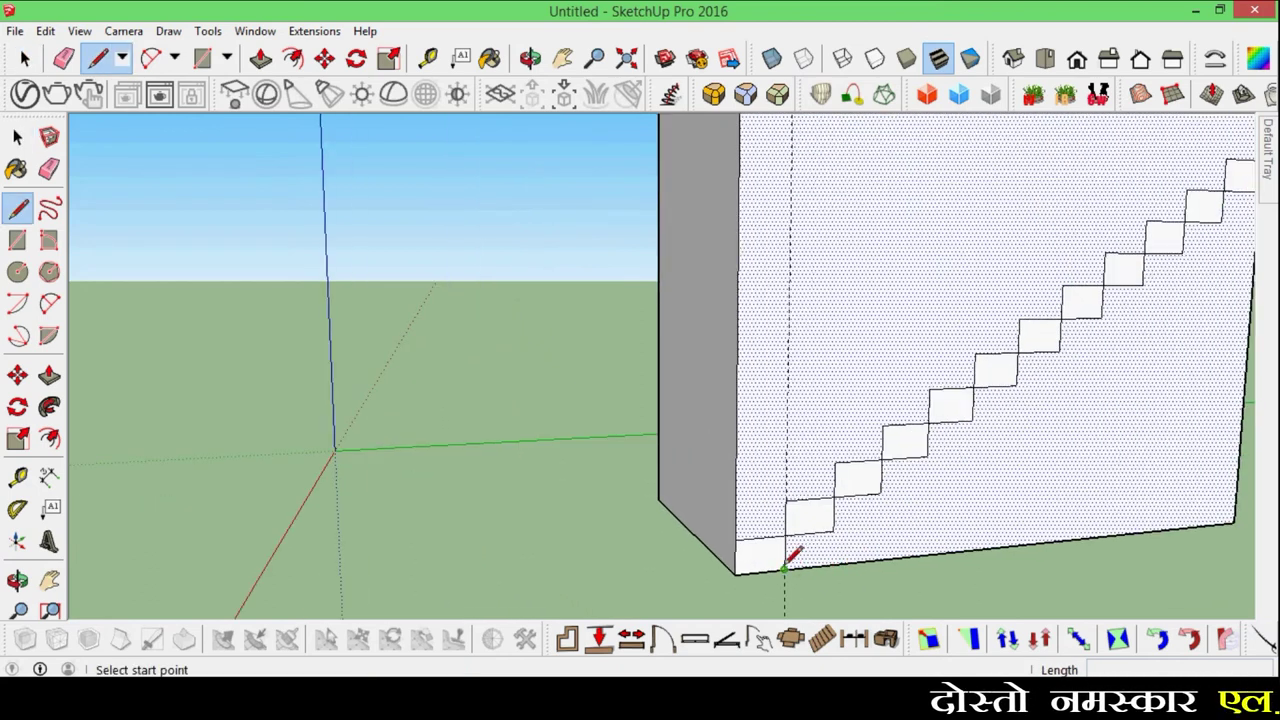
Draw a diagonal line from the box's bottom corner to the top step.
{"action": "left_click", "coordinate": [785, 567]}
{"action": "scroll", "coordinate": [986, 457], "scroll_direction": "down", "scroll_amount": 2}
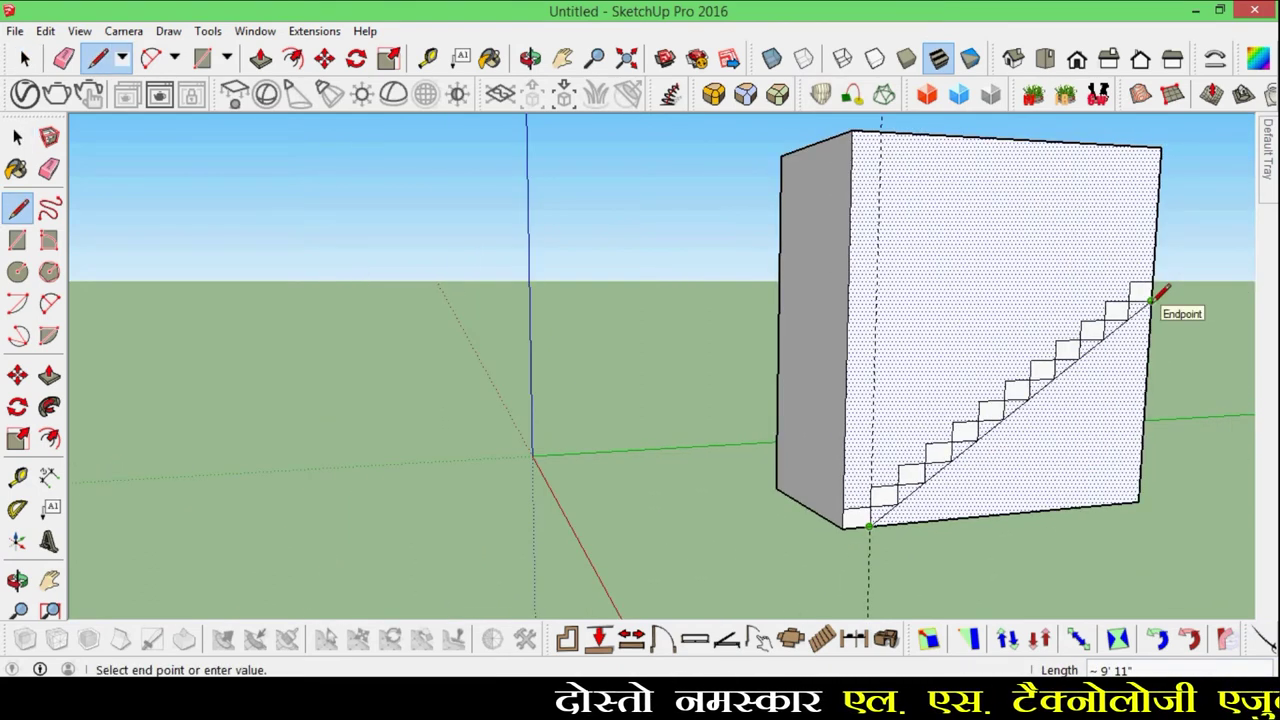
{"action": "left_click", "coordinate": [1152, 297]}
{"action": "scroll", "coordinate": [1050, 460], "scroll_direction": "up", "scroll_amount": 2}
{"action": "middle_click_drag", "start_coordinate": [1057, 457], "coordinate": [1020, 482]}
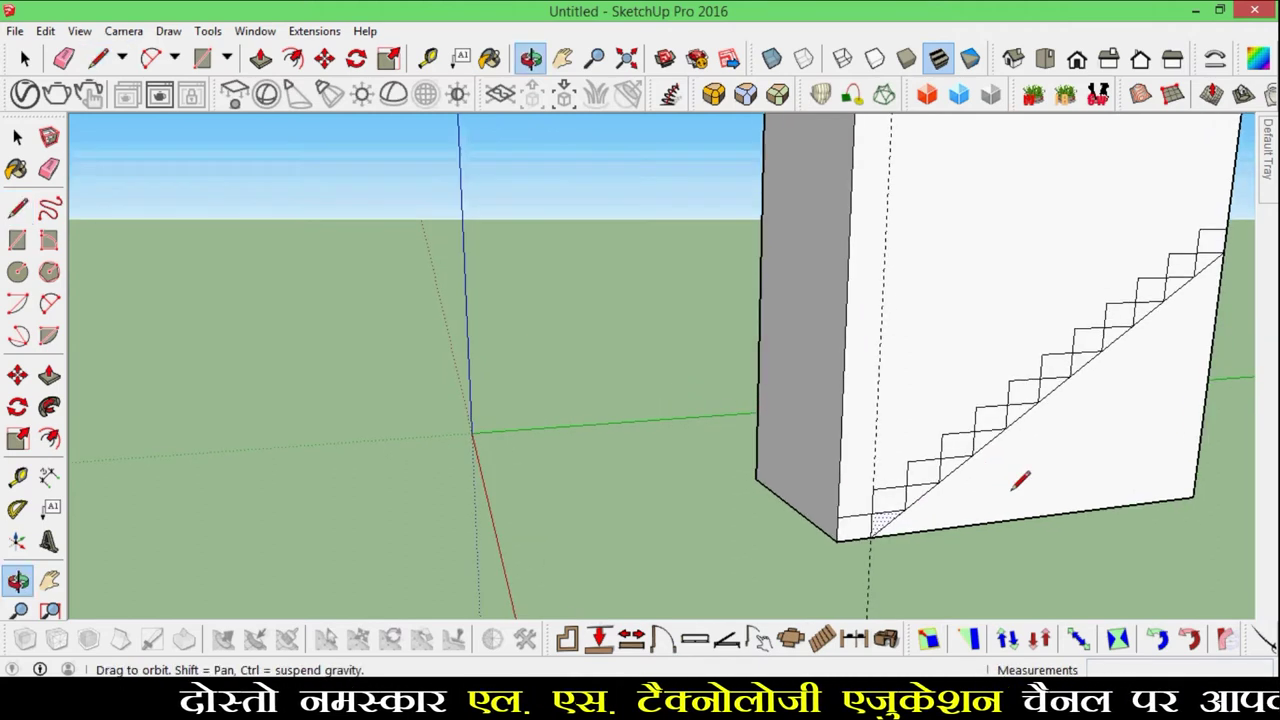
{"action": "scroll", "coordinate": [1006, 437], "scroll_direction": "up", "scroll_amount": 2}
{"action": "scroll", "coordinate": [1006, 445], "scroll_direction": "up", "scroll_amount": 1}
{"action": "scroll", "coordinate": [1010, 430], "scroll_direction": "up", "scroll_amount": 1}
{"action": "middle_click_drag", "start_coordinate": [1007, 437], "coordinate": [1000, 445]}
Erase the stray edge on the stair pattern.
{"action": "key", "text": "e"}
{"action": "left_click", "coordinate": [893, 497]}
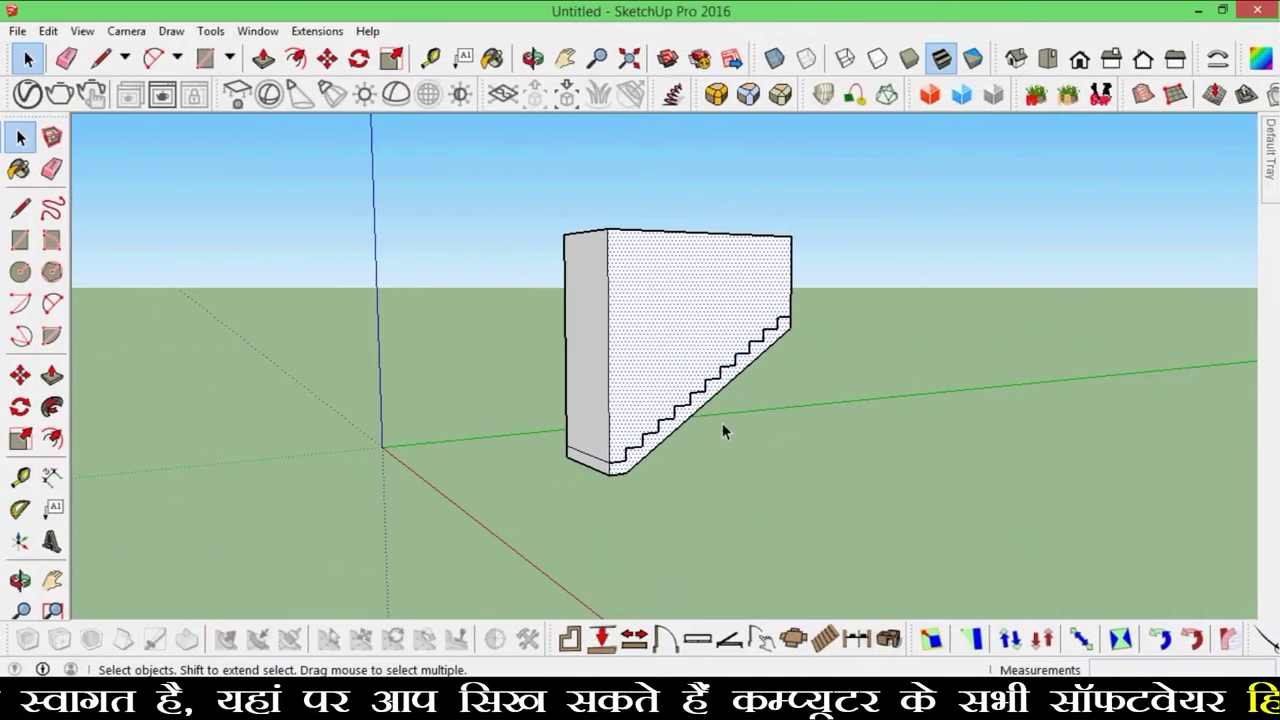
{"action": "scroll", "coordinate": [725, 432], "scroll_direction": "up", "scroll_amount": 3}
{"action": "scroll", "coordinate": [757, 380], "scroll_direction": "up", "scroll_amount": 4}
Viewing from beneath, draw an edge closing the zigzag stair strip into a face.
{"action": "middle_click_drag", "start_coordinate": [777, 300], "coordinate": [541, 386]}
{"action": "middle_click_drag", "start_coordinate": [841, 384], "coordinate": [829, 337]}
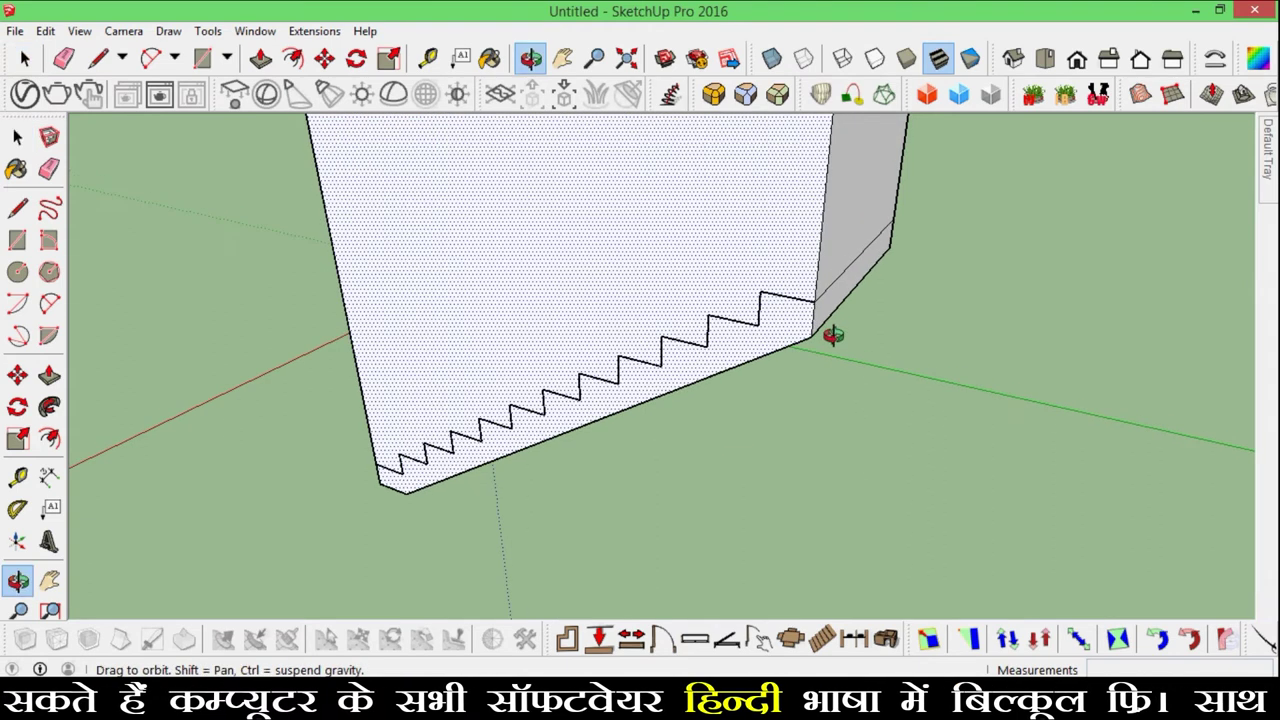
{"action": "key", "text": "l"}
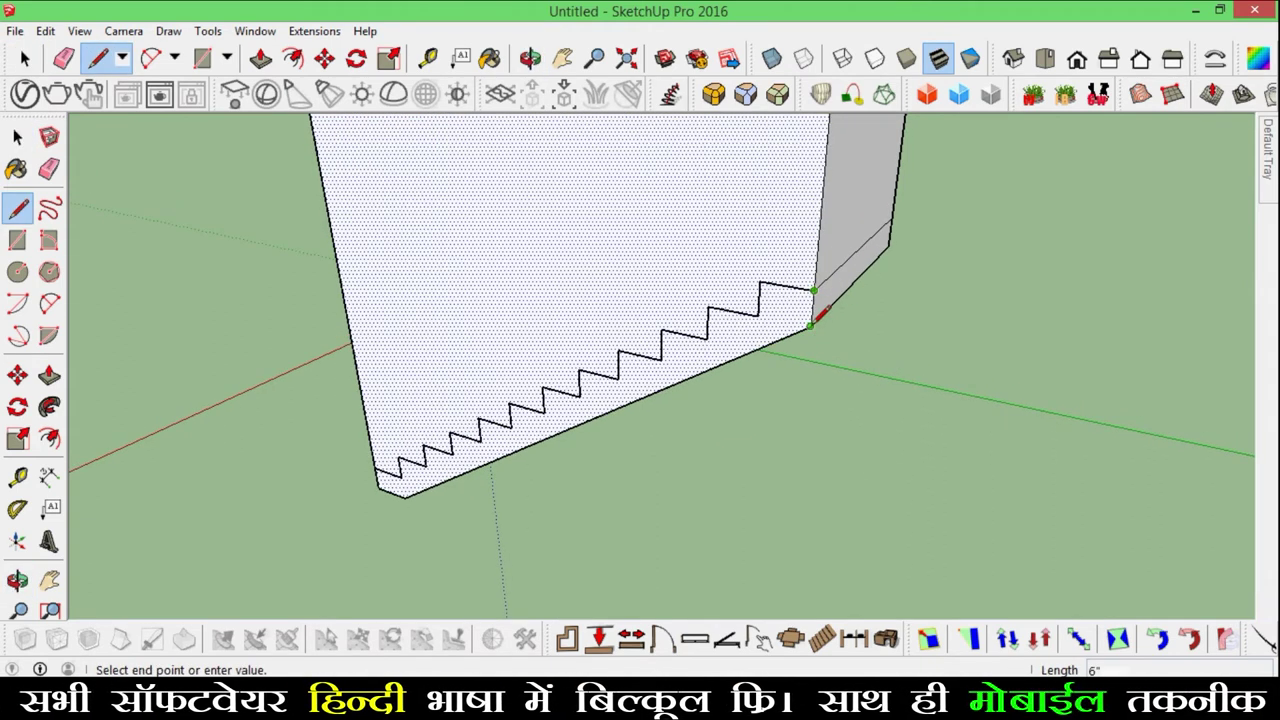
{"action": "left_click", "coordinate": [816, 314]}
{"action": "mouse_move", "coordinate": [814, 306]}
{"action": "middle_mouse_down"}
{"action": "mouse_move", "coordinate": [843, 443]}
{"action": "mouse_move", "coordinate": [599, 405]}
{"action": "middle_mouse_up"}
{"action": "mouse_move", "coordinate": [973, 396]}
{"action": "middle_mouse_down"}
{"action": "mouse_move", "coordinate": [948, 514]}
{"action": "mouse_move", "coordinate": [700, 328]}
{"action": "middle_mouse_up"}
{"action": "key", "text": "space"}
Push the box's large face back with Push/Pull so only the solid stair profile remains.
{"action": "left_click", "coordinate": [700, 328]}
{"action": "scroll", "coordinate": [780, 455], "scroll_direction": "down", "scroll_amount": 3}
{"action": "mouse_move", "coordinate": [846, 523]}
{"action": "middle_mouse_down"}
{"action": "mouse_move", "coordinate": [848, 503]}
{"action": "mouse_move", "coordinate": [695, 460]}
{"action": "middle_mouse_up"}
{"action": "key", "text": "p"}
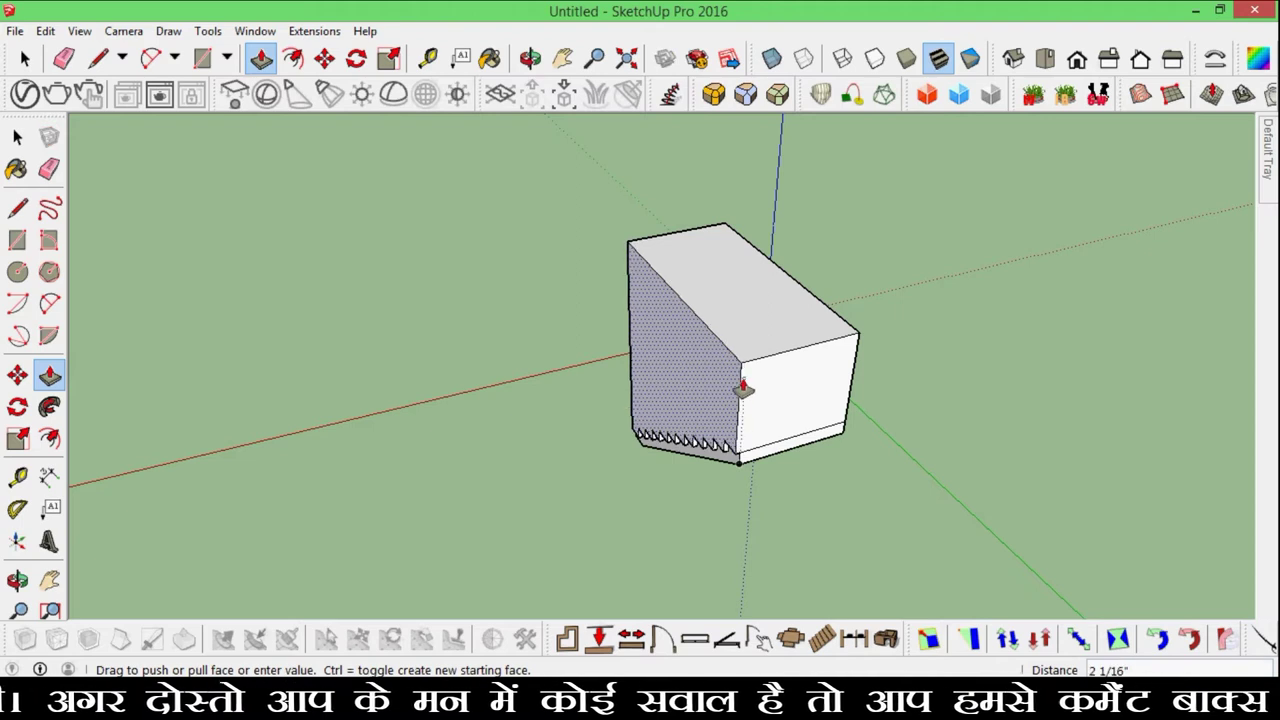
{"action": "left_click", "coordinate": [858, 356]}
Pull the staircase's top face outward into a flat landing slab.
{"action": "mouse_move", "coordinate": [904, 437]}
{"action": "middle_mouse_down"}
{"action": "mouse_move", "coordinate": [1123, 346]}
{"action": "mouse_move", "coordinate": [757, 434]}
{"action": "mouse_move", "coordinate": [1097, 409]}
{"action": "middle_mouse_up"}
{"action": "scroll", "coordinate": [742, 402], "scroll_direction": "up", "scroll_amount": 3}
{"action": "mouse_move", "coordinate": [742, 402]}
{"action": "middle_mouse_down"}
{"action": "mouse_move", "coordinate": [909, 380]}
{"action": "mouse_move", "coordinate": [666, 420]}
{"action": "mouse_move", "coordinate": [1023, 460]}
{"action": "middle_mouse_up"}
{"action": "scroll", "coordinate": [1023, 460], "scroll_direction": "down", "scroll_amount": 3}
{"action": "scroll", "coordinate": [842, 503], "scroll_direction": "up", "scroll_amount": 2}
{"action": "mouse_move", "coordinate": [842, 503]}
{"action": "middle_mouse_down"}
{"action": "mouse_move", "coordinate": [840, 340]}
{"action": "mouse_move", "coordinate": [695, 405]}
{"action": "mouse_move", "coordinate": [760, 423]}
{"action": "mouse_move", "coordinate": [713, 435]}
{"action": "middle_mouse_up"}
{"action": "left_click_drag", "start_coordinate": [681, 343], "coordinate": [755, 360]}
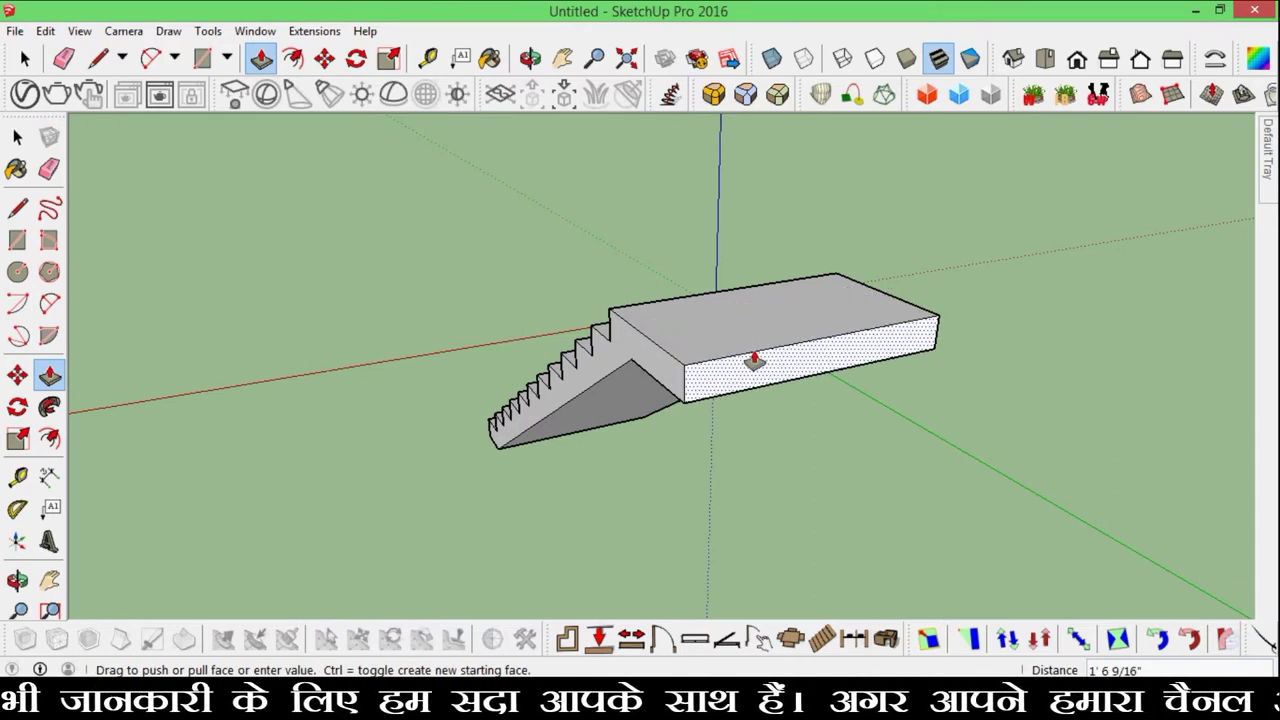
{"action": "left_click", "coordinate": [755, 360]}
{"action": "mouse_move", "coordinate": [755, 360]}
{"action": "middle_mouse_down"}
{"action": "mouse_move", "coordinate": [771, 380]}
{"action": "mouse_move", "coordinate": [846, 394]}
{"action": "mouse_move", "coordinate": [1156, 374]}
{"action": "middle_mouse_up"}
{"action": "scroll", "coordinate": [886, 286], "scroll_direction": "down", "scroll_amount": 3}
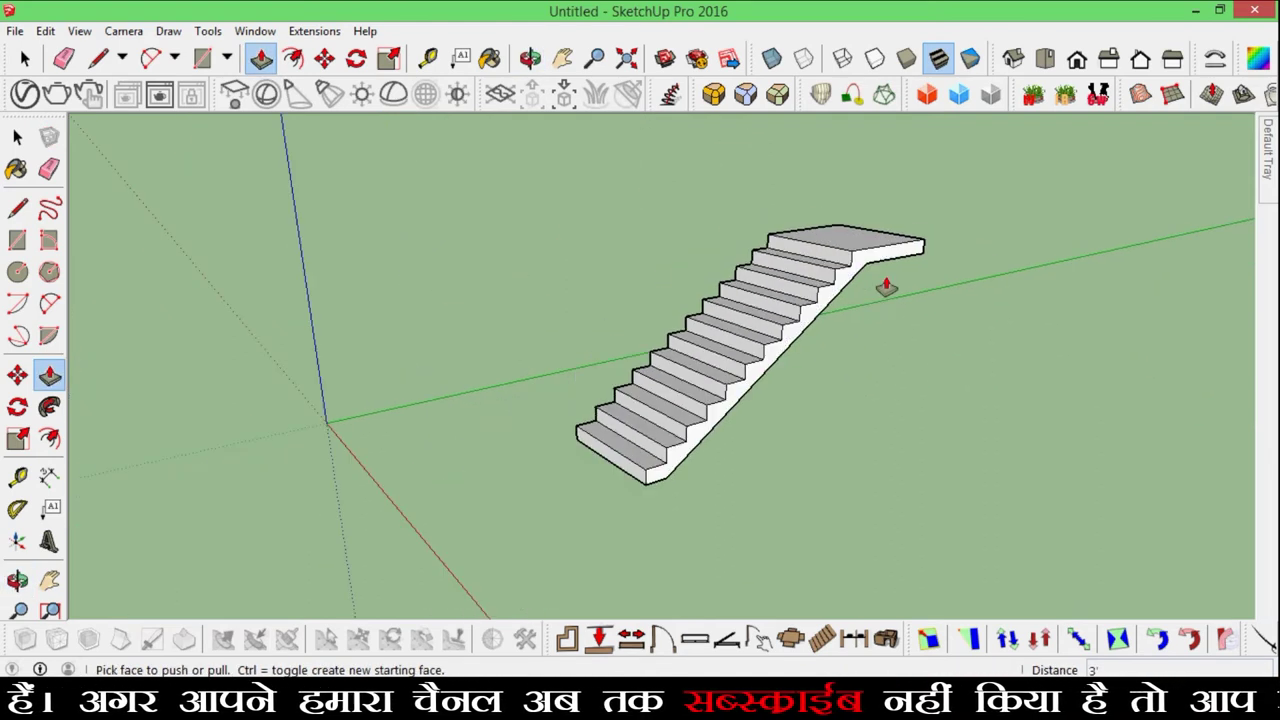
{"action": "scroll", "coordinate": [877, 223], "scroll_direction": "up", "scroll_amount": 3}
{"action": "scroll", "coordinate": [874, 263], "scroll_direction": "up", "scroll_amount": 2}
{"action": "middle_click_drag", "start_coordinate": [874, 263], "coordinate": [623, 277]}
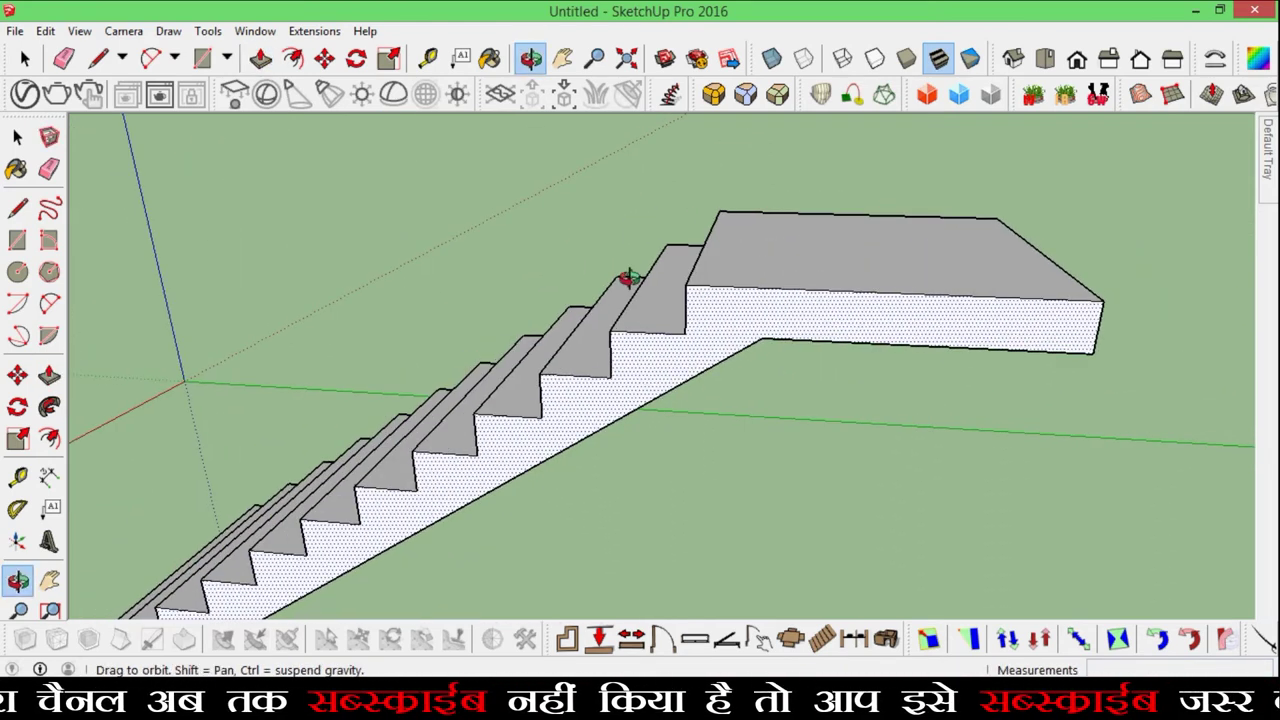
{"action": "middle_click_drag", "start_coordinate": [817, 351], "coordinate": [881, 396]}
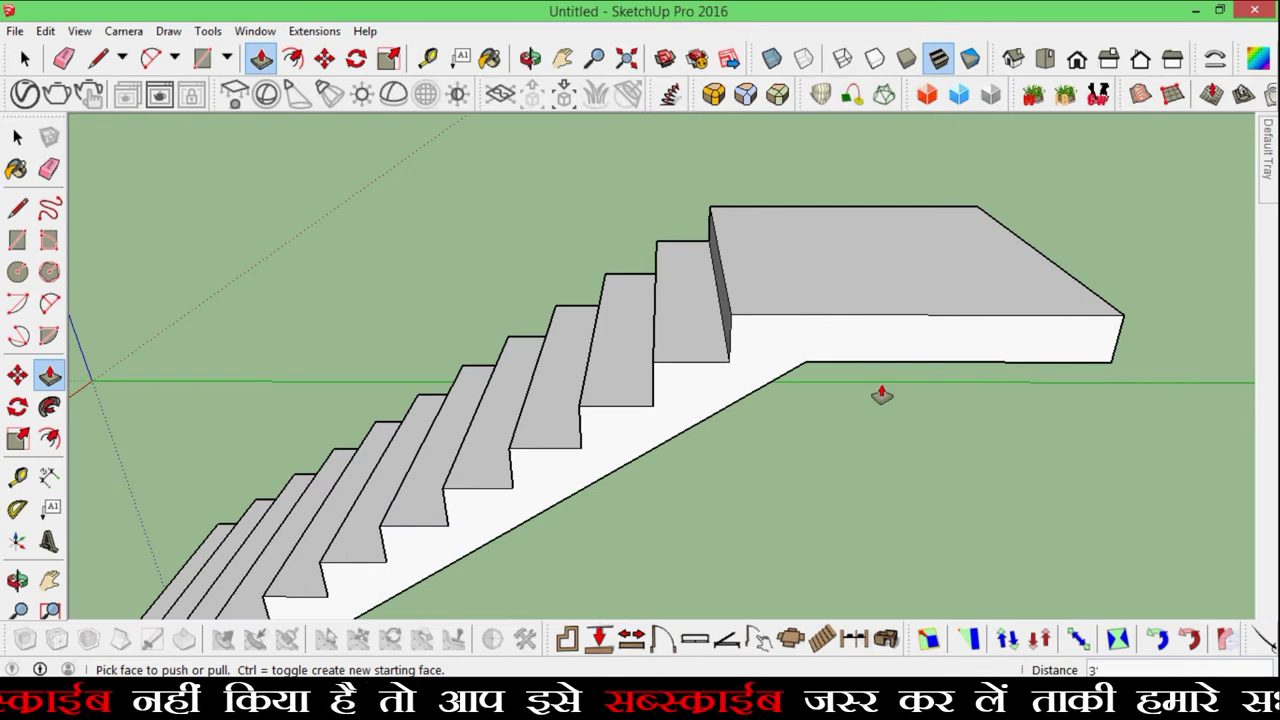
{"action": "key", "text": "t"}
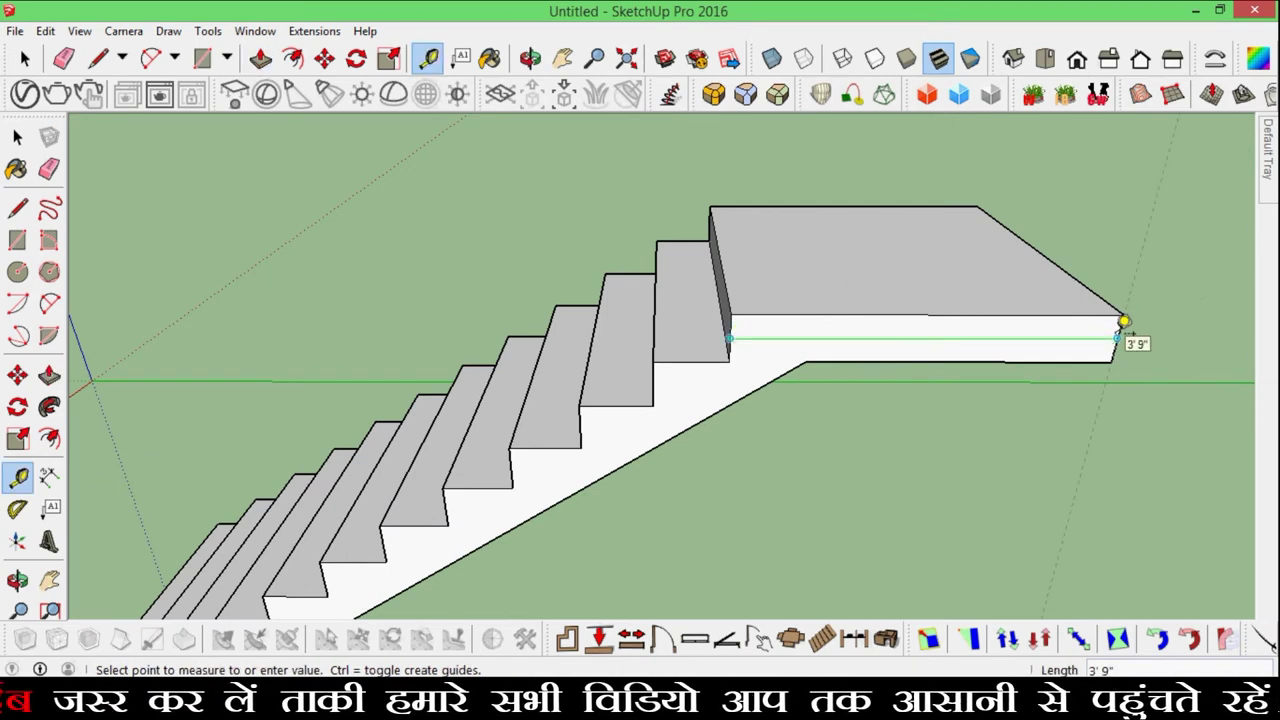
{"action": "left_click", "coordinate": [1124, 322]}
{"action": "scroll", "coordinate": [1151, 400], "scroll_direction": "down", "scroll_amount": 3}
{"action": "mouse_move", "coordinate": [1151, 400]}
{"action": "middle_mouse_down"}
{"action": "mouse_move", "coordinate": [794, 363]}
{"action": "mouse_move", "coordinate": [934, 437]}
{"action": "mouse_move", "coordinate": [941, 496]}
{"action": "middle_mouse_up"}
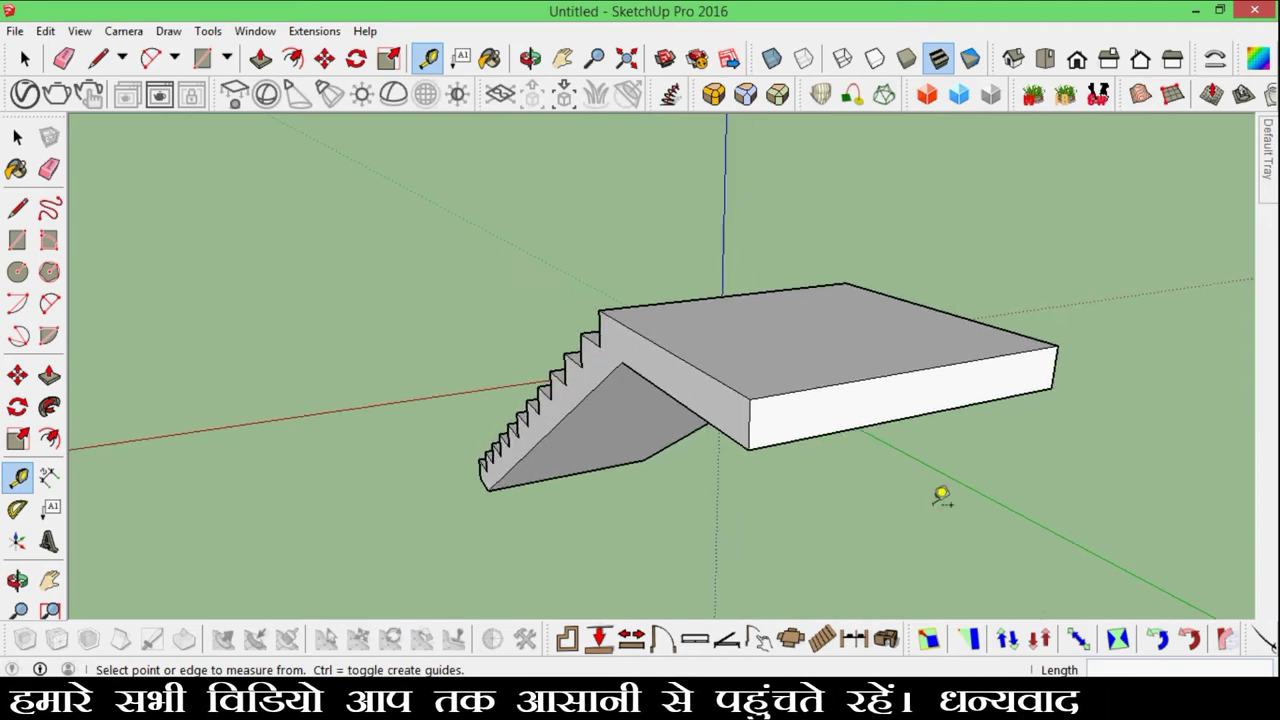
Pull the landing's front face out about 3" to extend the slab forward.
{"action": "key", "text": "p"}
{"action": "left_click", "coordinate": [820, 423]}
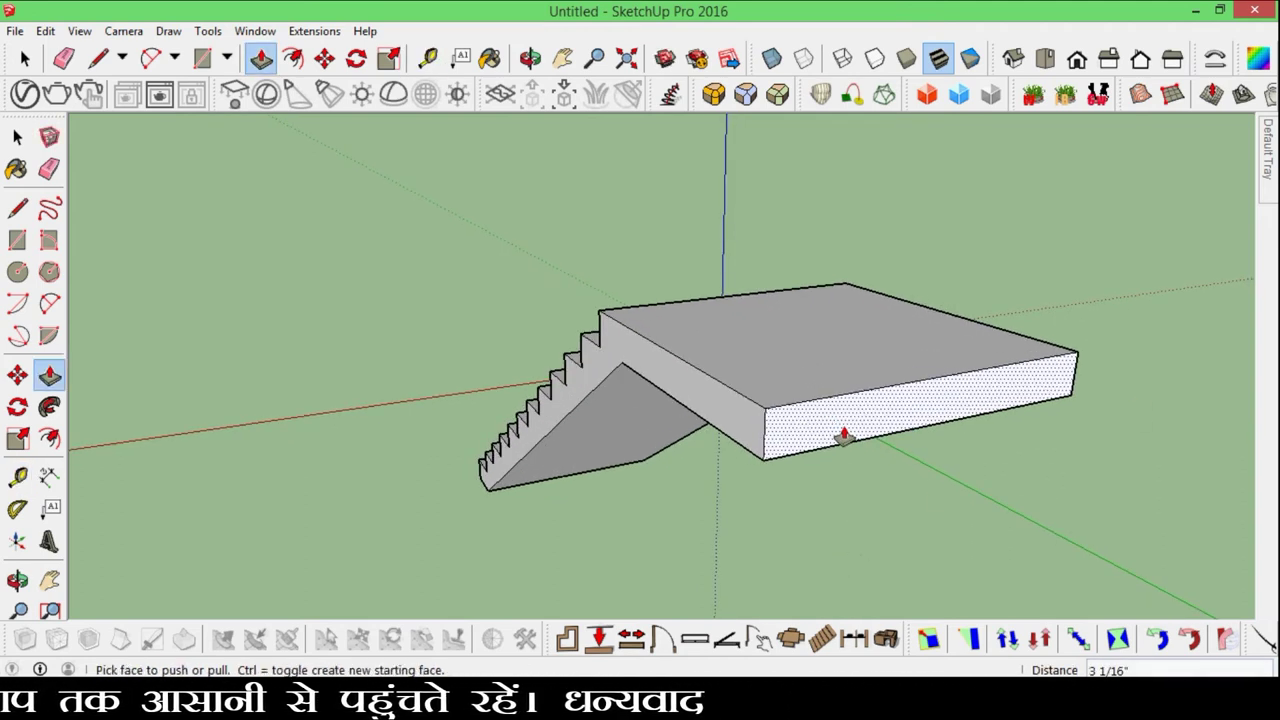
{"action": "mouse_move", "coordinate": [849, 434]}
{"action": "middle_mouse_down"}
{"action": "mouse_move", "coordinate": [1074, 457]}
{"action": "mouse_move", "coordinate": [889, 417]}
{"action": "mouse_move", "coordinate": [901, 378]}
{"action": "mouse_move", "coordinate": [877, 374]}
{"action": "middle_mouse_up"}
{"action": "scroll", "coordinate": [901, 378], "scroll_direction": "up", "scroll_amount": 3}
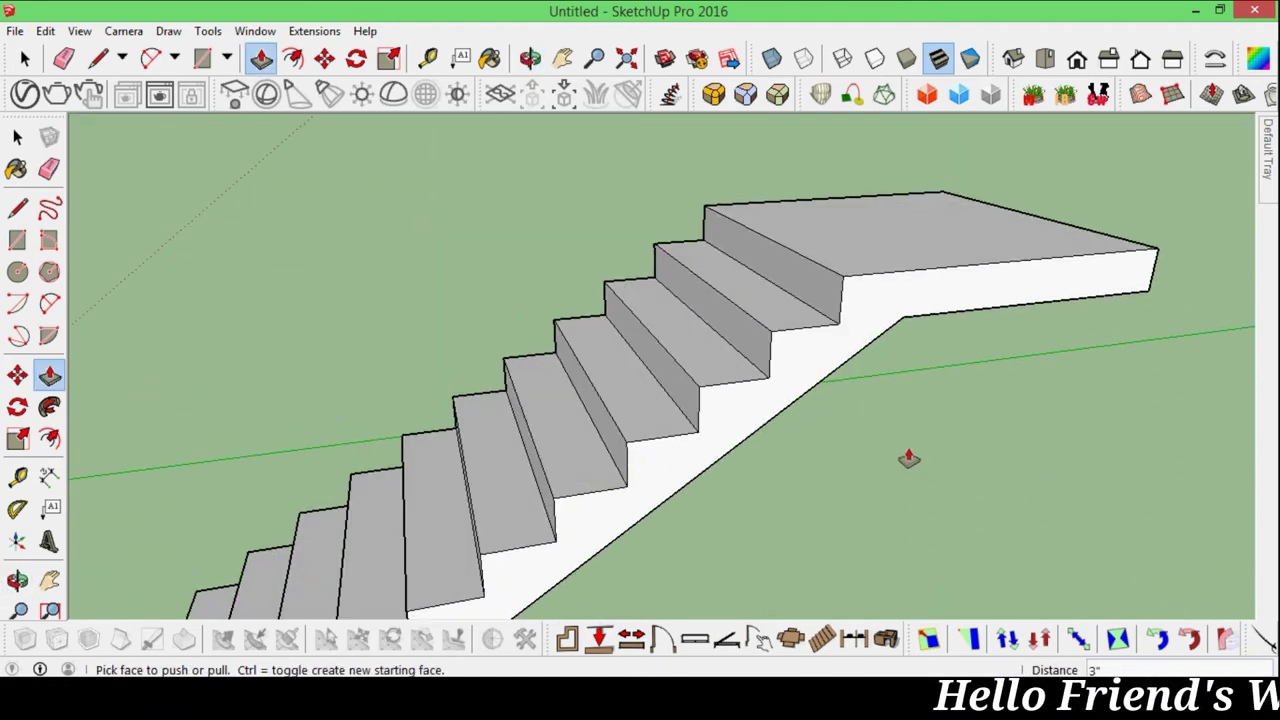
{"action": "key", "text": "l"}
{"action": "scroll", "coordinate": [900, 357], "scroll_direction": "up", "scroll_amount": 2}
{"action": "scroll", "coordinate": [905, 285], "scroll_direction": "up", "scroll_amount": 2}
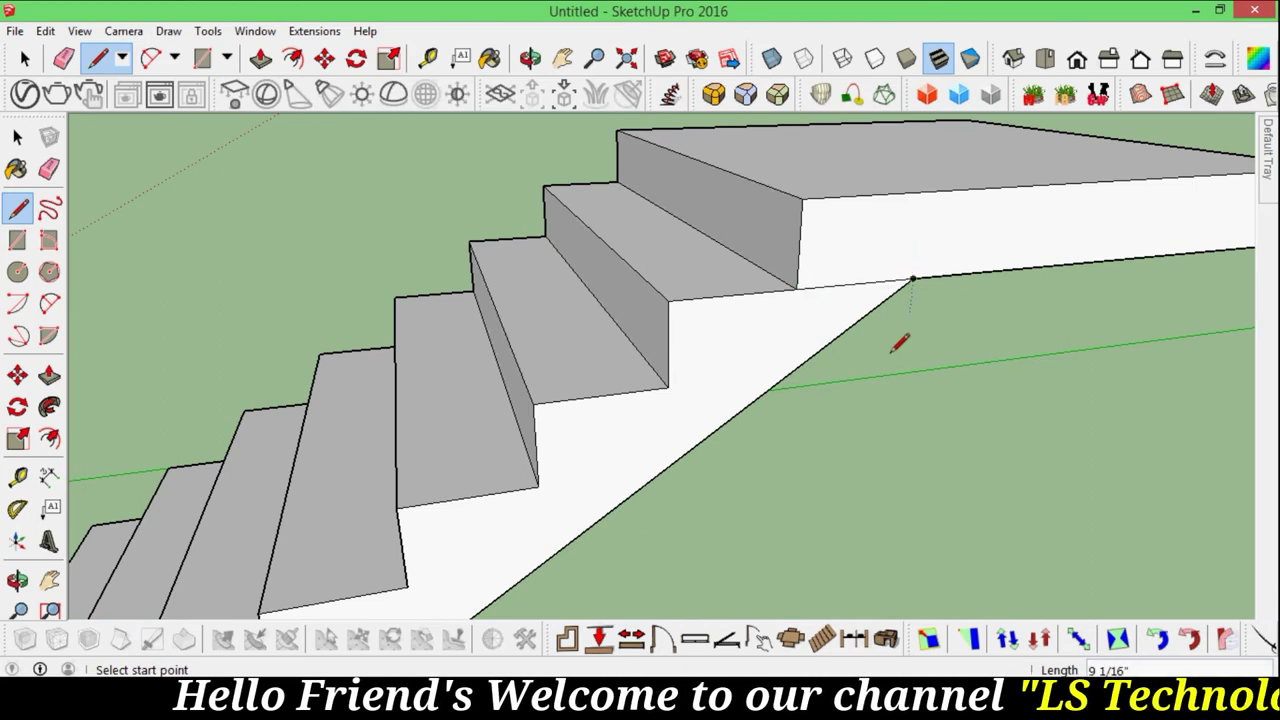
{"action": "scroll", "coordinate": [900, 343], "scroll_direction": "down", "scroll_amount": 3}
Select the landing's front face with the Select tool.
{"action": "mouse_move", "coordinate": [909, 343]}
{"action": "middle_mouse_down"}
{"action": "mouse_move", "coordinate": [931, 380]}
{"action": "mouse_move", "coordinate": [764, 411]}
{"action": "mouse_move", "coordinate": [846, 391]}
{"action": "middle_mouse_up"}
{"action": "scroll", "coordinate": [903, 391], "scroll_direction": "up", "scroll_amount": 3}
{"action": "key", "text": "space"}
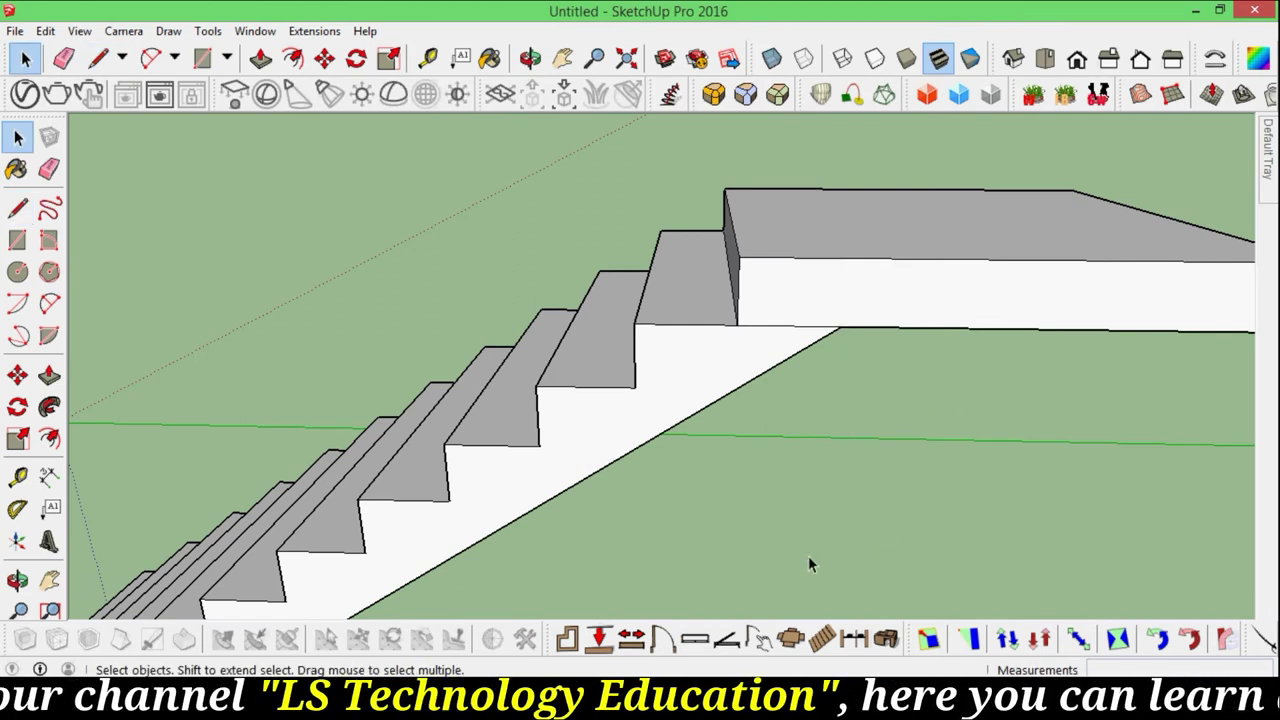
{"action": "left_click", "coordinate": [838, 317]}
{"action": "scroll", "coordinate": [957, 451], "scroll_direction": "down", "scroll_amount": 3}
{"action": "middle_click_drag", "start_coordinate": [957, 451], "coordinate": [847, 480]}
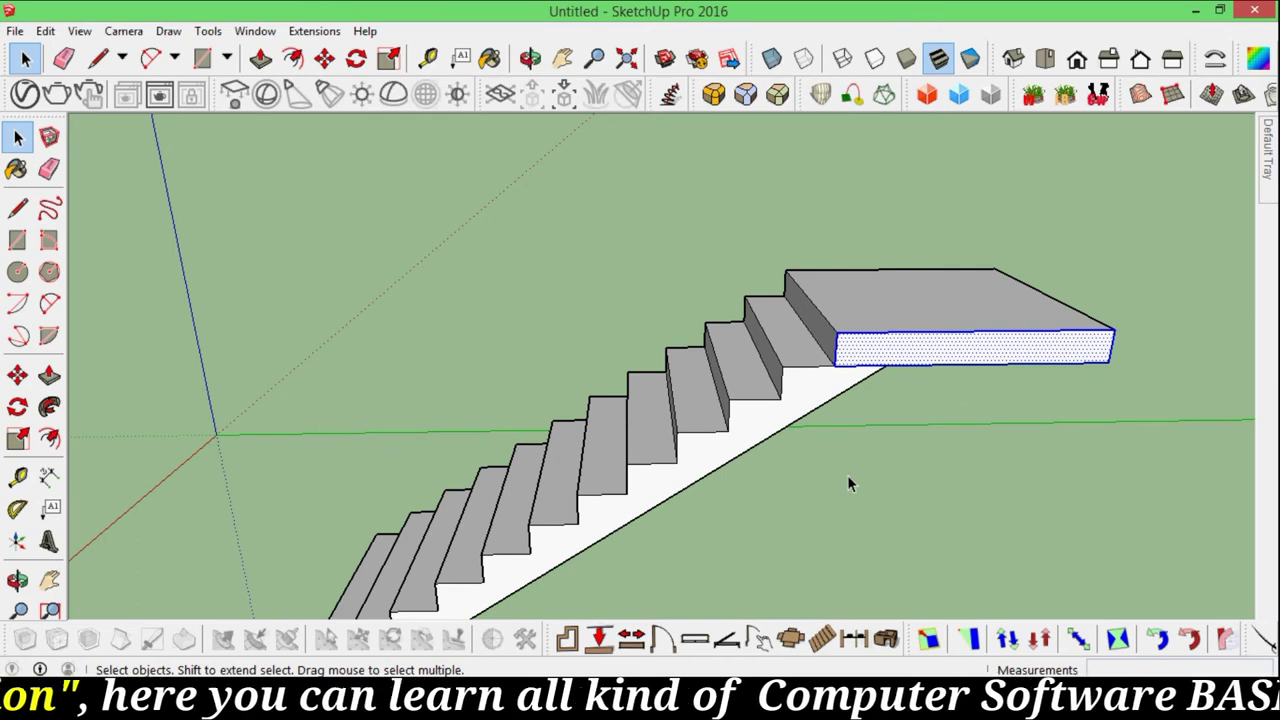
Move the landing's front face up 6 inches.
{"action": "key", "text": "m"}
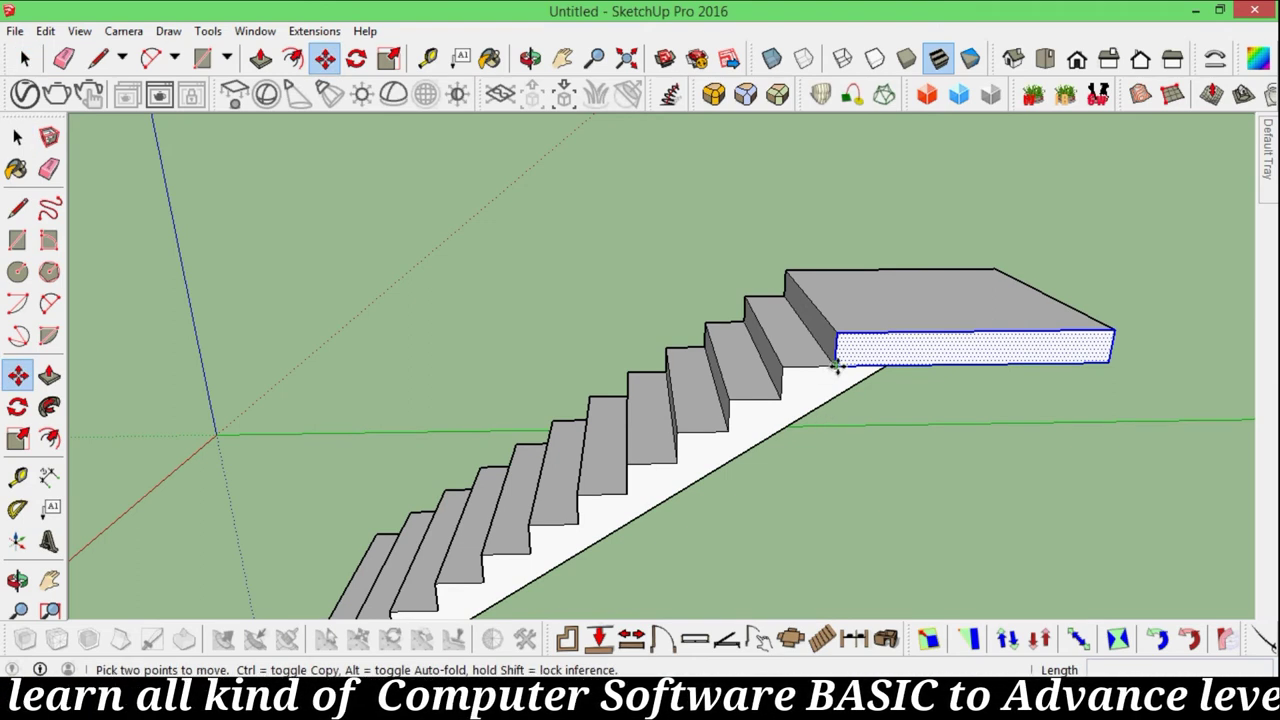
{"action": "left_click", "coordinate": [838, 370]}
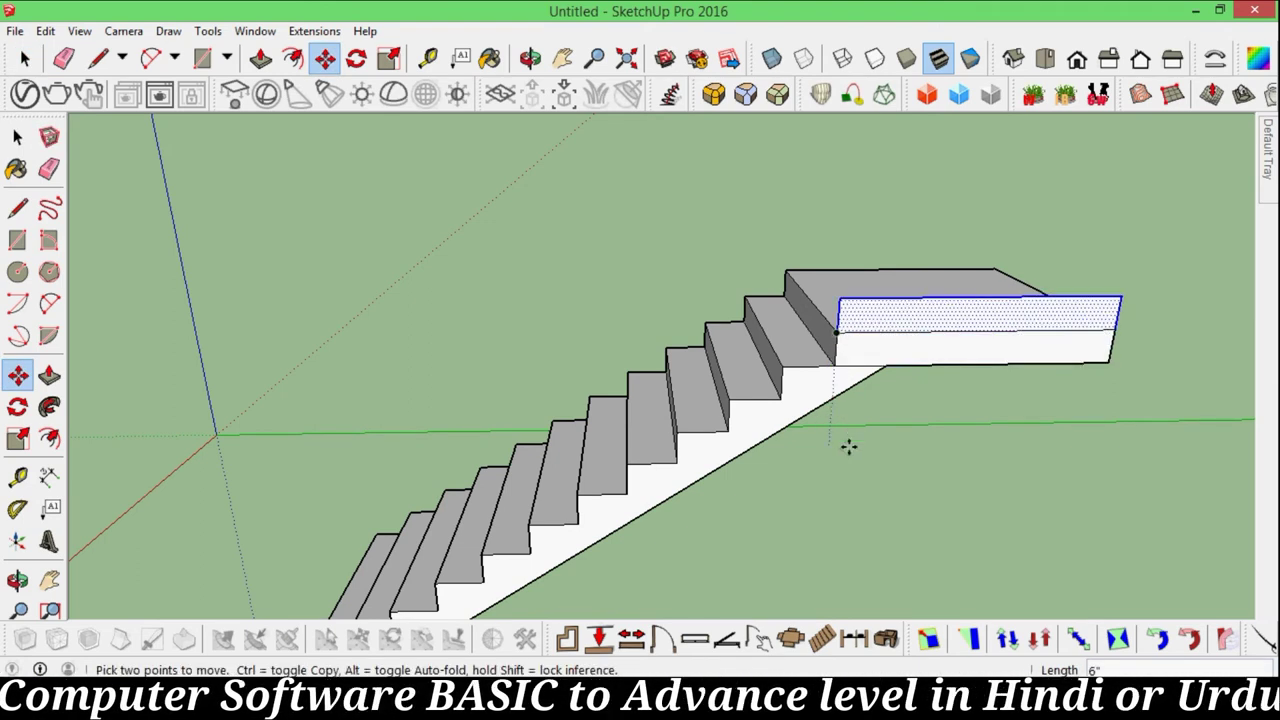
{"action": "middle_click_drag", "start_coordinate": [848, 446], "coordinate": [983, 371]}
{"action": "left_click", "coordinate": [907, 403]}
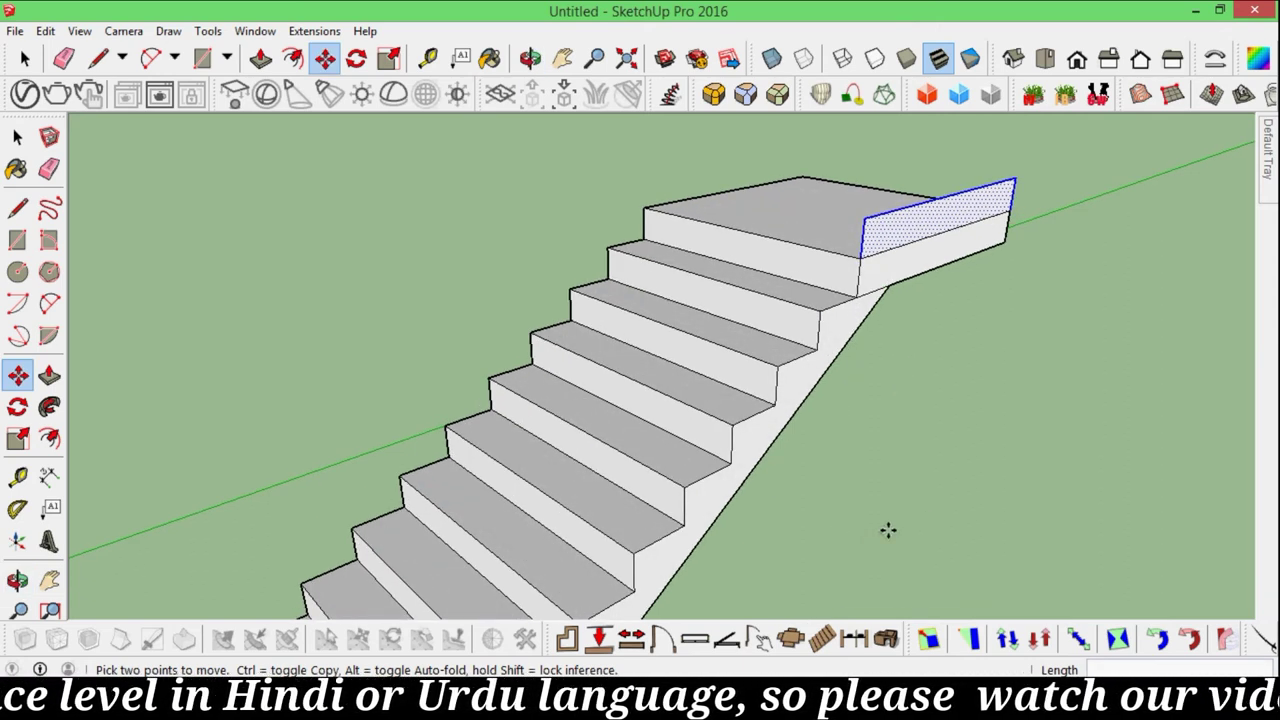
{"action": "key", "text": "space"}
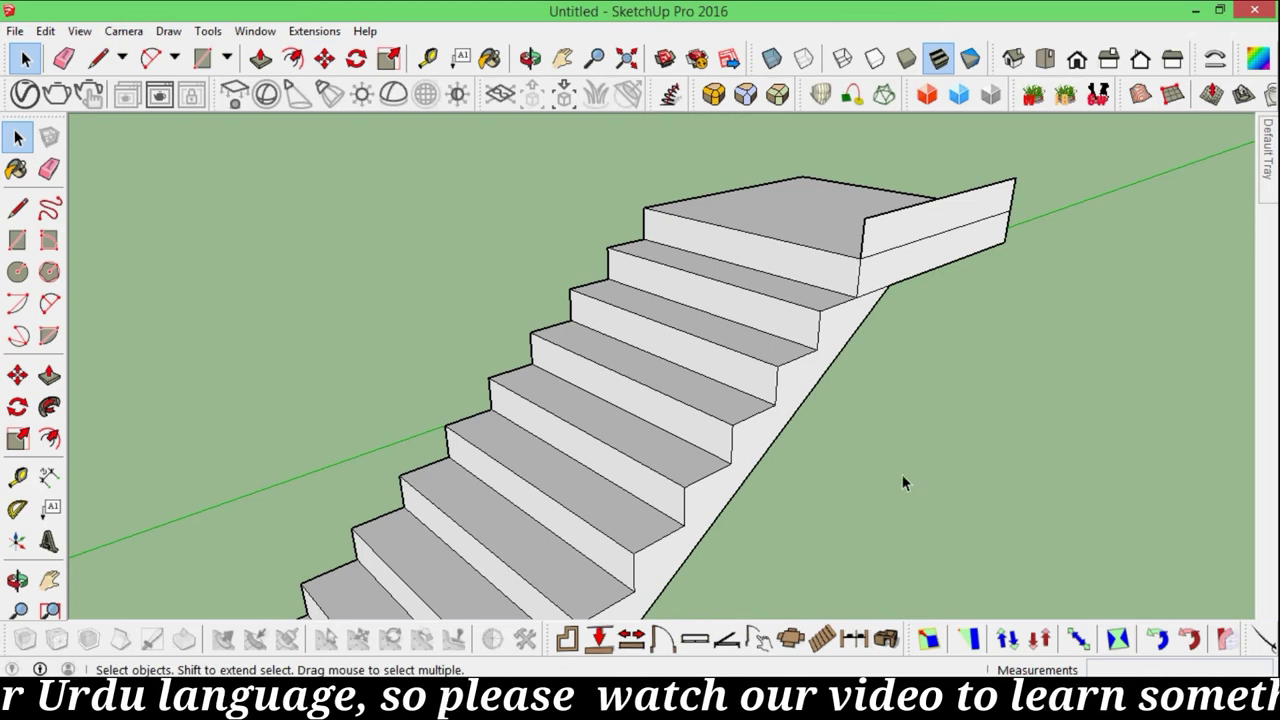
Thicken the landing's thin end wall with Push/Pull.
{"action": "scroll", "coordinate": [950, 371], "scroll_direction": "up", "scroll_amount": 2}
{"action": "scroll", "coordinate": [943, 422], "scroll_direction": "down", "scroll_amount": 2}
{"action": "key", "text": "p"}
{"action": "left_click", "coordinate": [905, 265]}
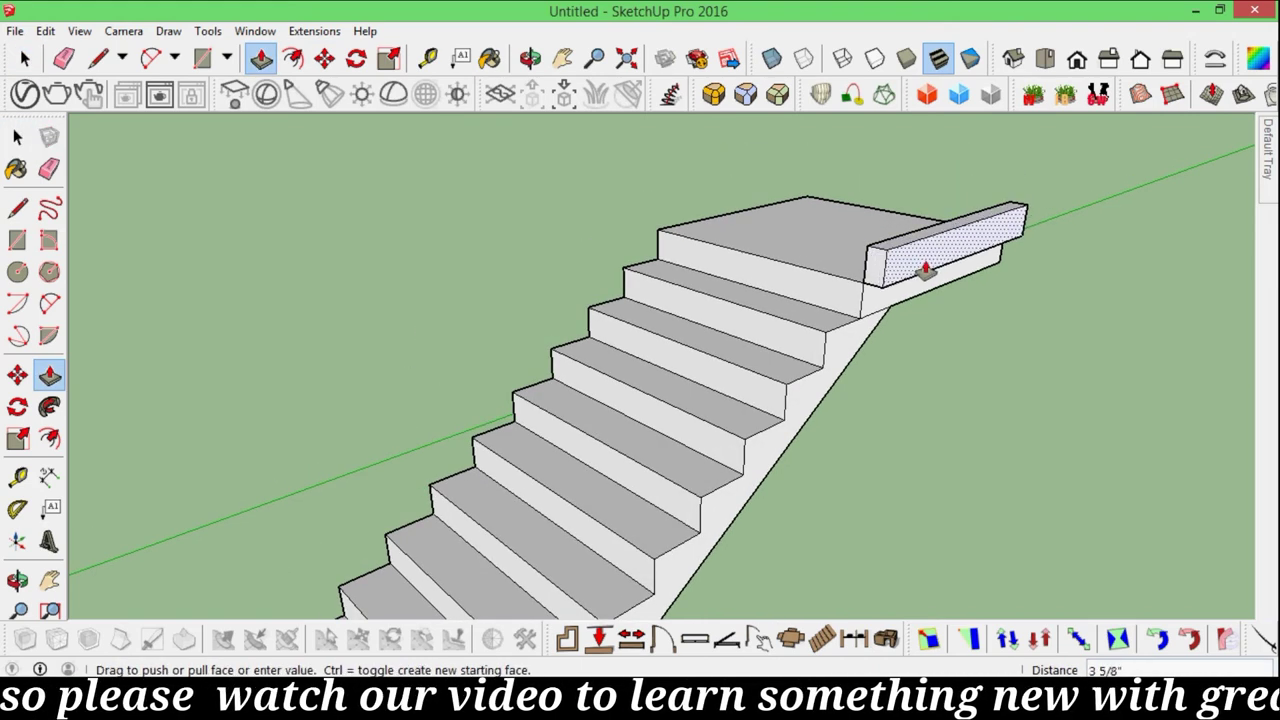
{"action": "left_click", "coordinate": [930, 271]}
{"action": "type", "text": "9"}
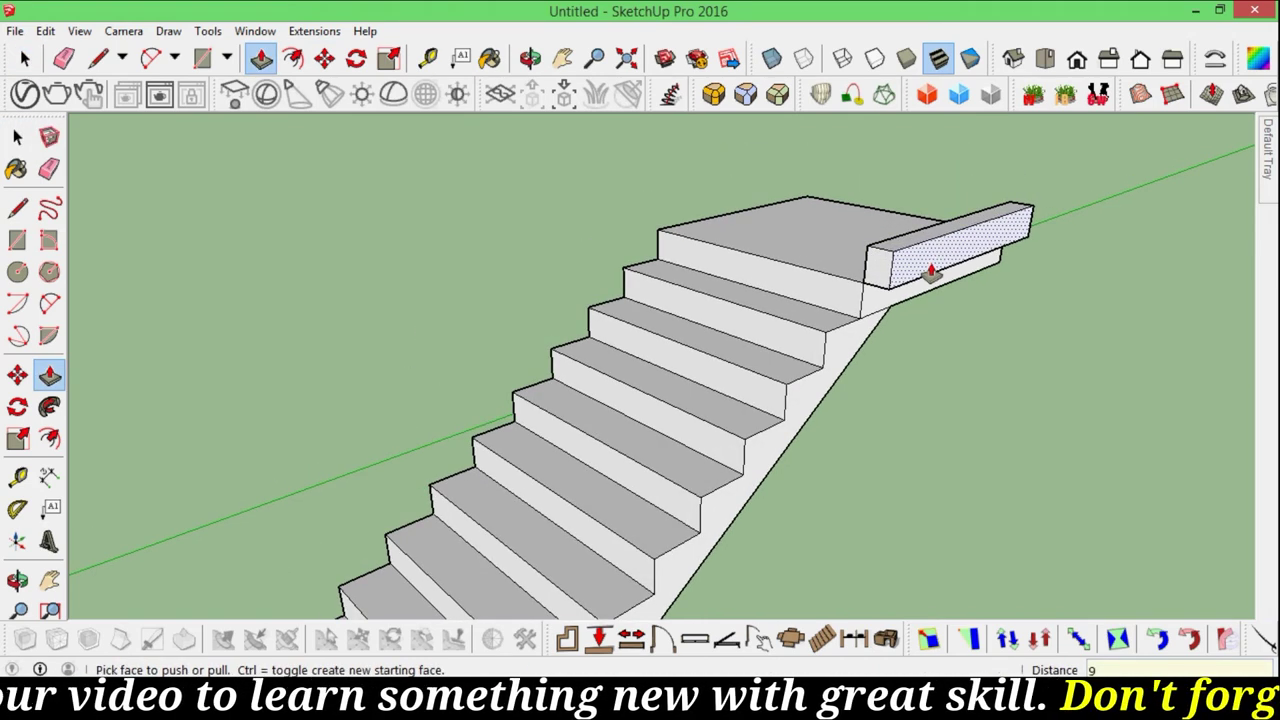
Push/Pull the face beside the landing out 9" into a projecting block.
{"action": "mouse_move", "coordinate": [943, 309]}
{"action": "middle_mouse_down"}
{"action": "mouse_move", "coordinate": [1100, 334]}
{"action": "mouse_move", "coordinate": [934, 414]}
{"action": "mouse_move", "coordinate": [965, 300]}
{"action": "mouse_move", "coordinate": [886, 222]}
{"action": "middle_mouse_up"}
{"action": "scroll", "coordinate": [886, 222], "scroll_direction": "up", "scroll_amount": 2}
{"action": "mouse_move", "coordinate": [863, 423]}
{"action": "middle_mouse_down"}
{"action": "mouse_move", "coordinate": [834, 337]}
{"action": "mouse_move", "coordinate": [569, 319]}
{"action": "mouse_move", "coordinate": [737, 380]}
{"action": "mouse_move", "coordinate": [449, 286]}
{"action": "mouse_move", "coordinate": [529, 334]}
{"action": "mouse_move", "coordinate": [810, 362]}
{"action": "mouse_move", "coordinate": [829, 409]}
{"action": "mouse_move", "coordinate": [877, 380]}
{"action": "mouse_move", "coordinate": [820, 337]}
{"action": "middle_mouse_up"}
{"action": "scroll", "coordinate": [817, 354], "scroll_direction": "up", "scroll_amount": 2}
{"action": "key", "text": "p"}
{"action": "left_click_drag", "start_coordinate": [828, 329], "coordinate": [866, 335]}
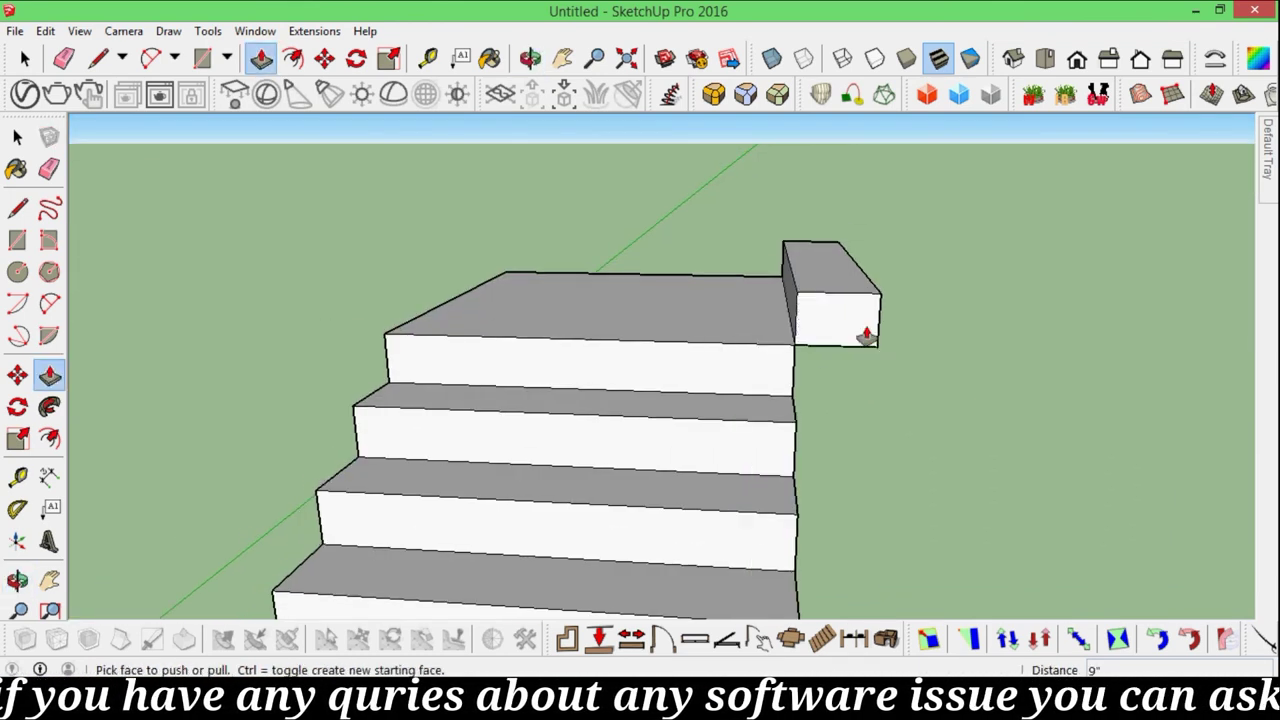
{"action": "scroll", "coordinate": [866, 335], "scroll_direction": "up", "scroll_amount": 2}
{"action": "scroll", "coordinate": [869, 330], "scroll_direction": "up", "scroll_amount": 2}
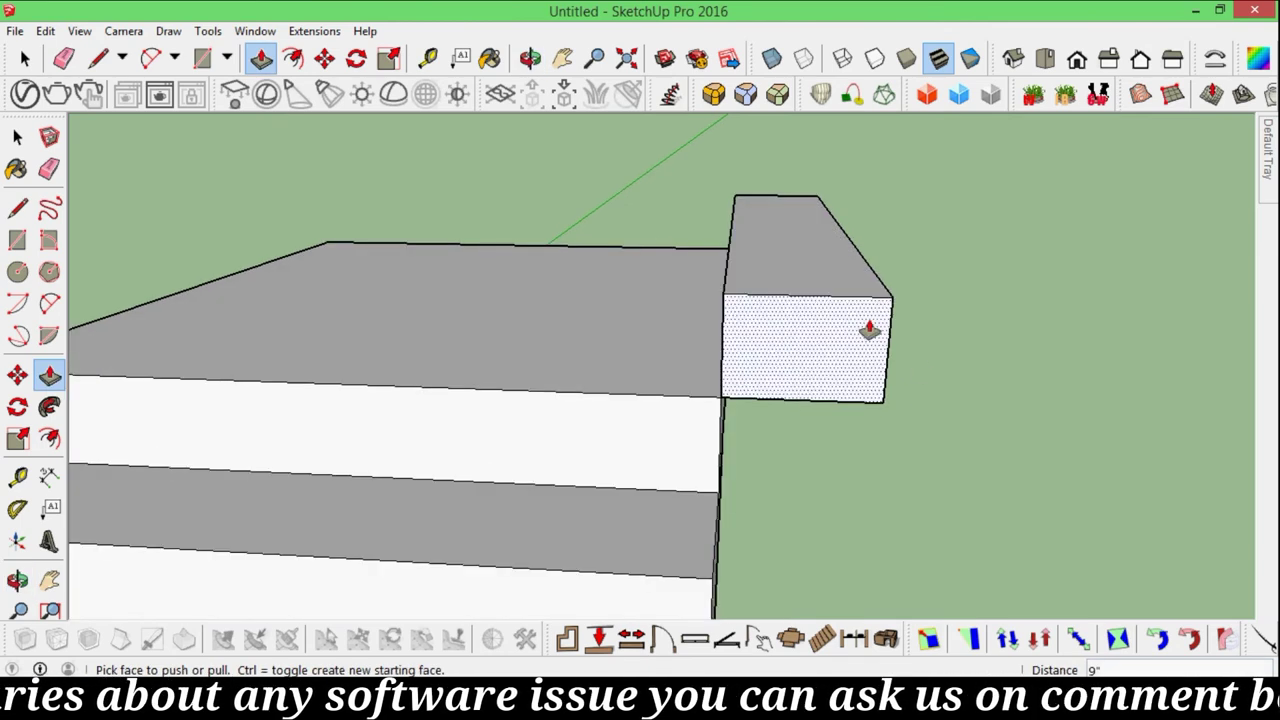
Select the raised block's front face.
{"action": "key", "text": "m"}
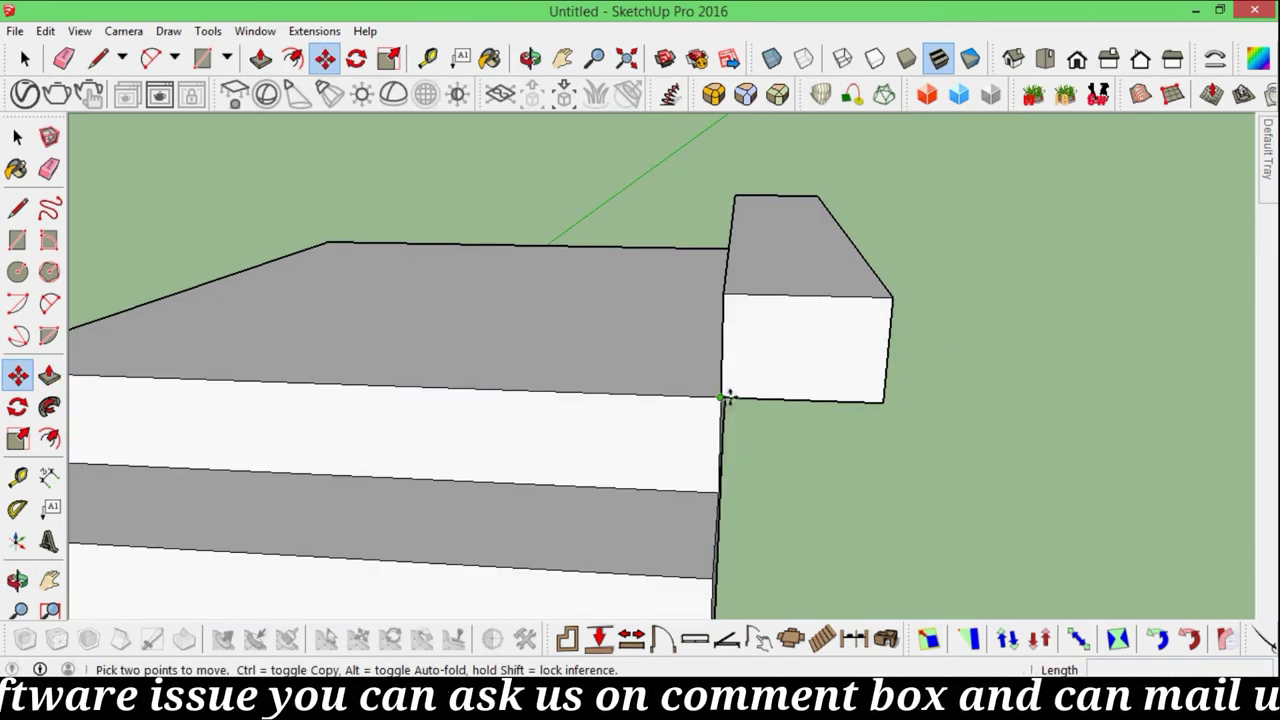
{"action": "scroll", "coordinate": [874, 389], "scroll_direction": "down", "scroll_amount": 2}
{"action": "key", "text": "space"}
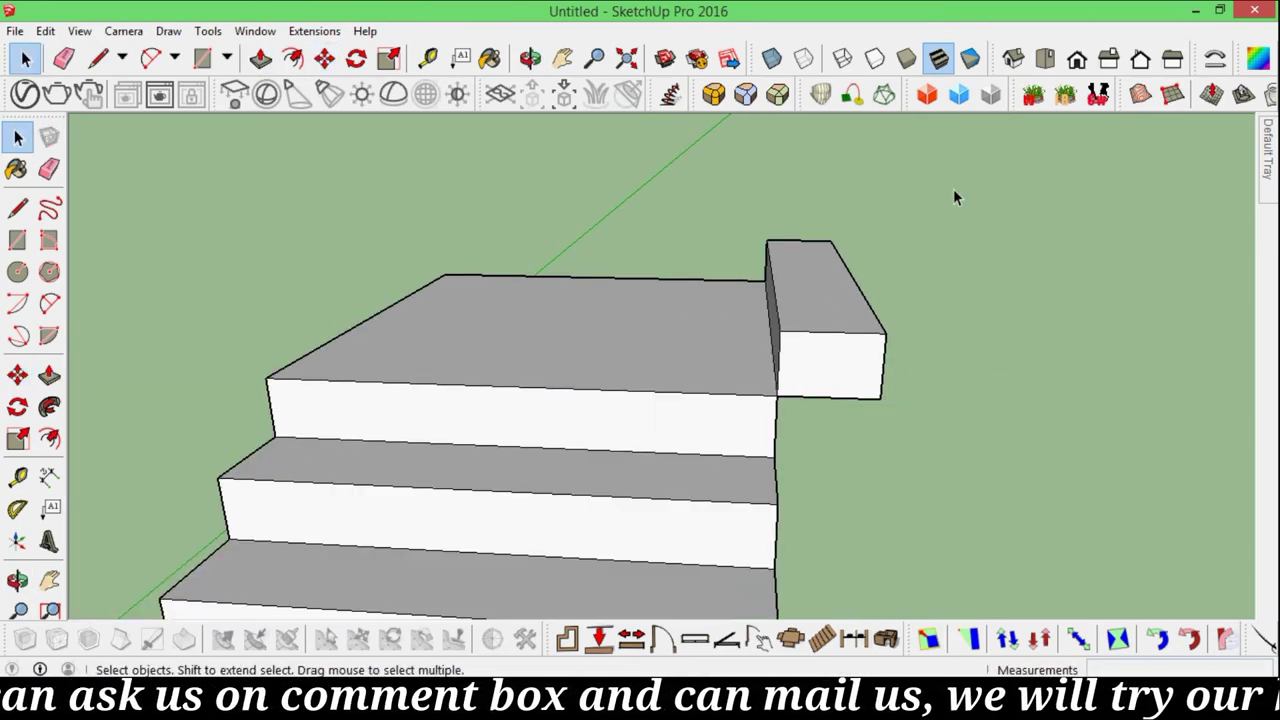
{"action": "left_click_drag", "start_coordinate": [770, 477], "coordinate": [770, 477]}
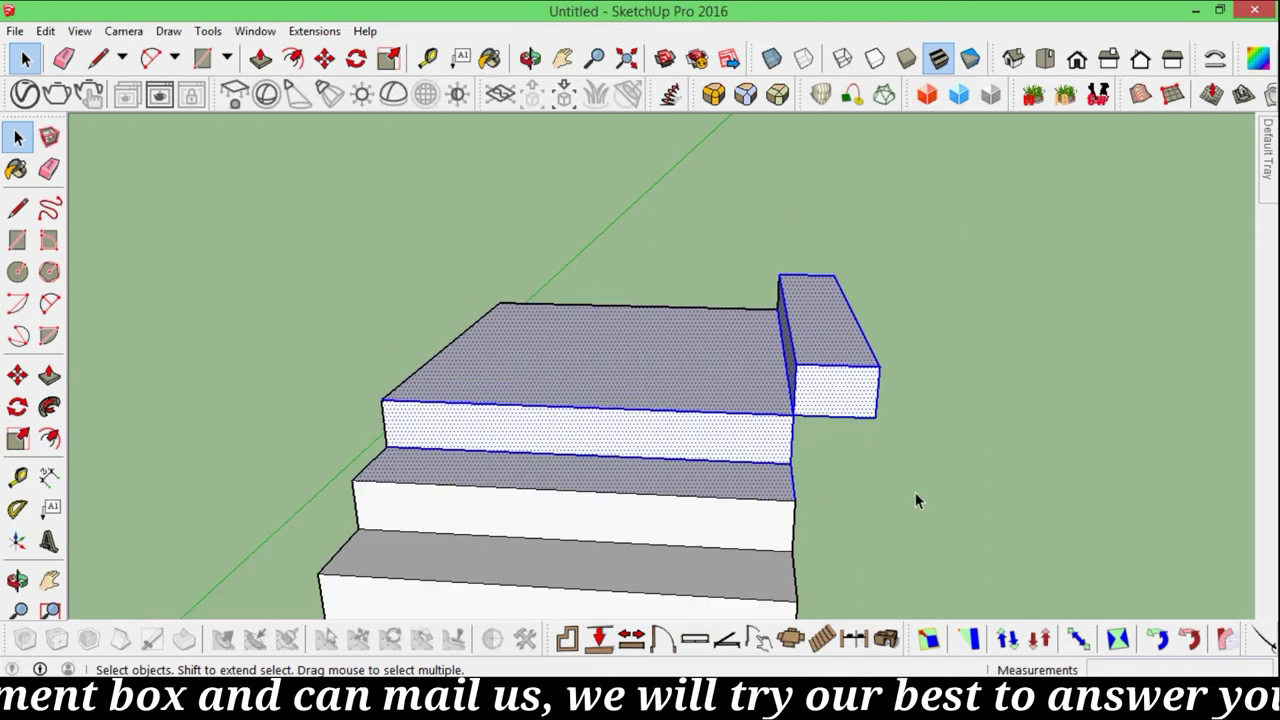
{"action": "middle_click_drag", "start_coordinate": [915, 492], "coordinate": [855, 457]}
{"action": "left_click", "coordinate": [843, 451]}
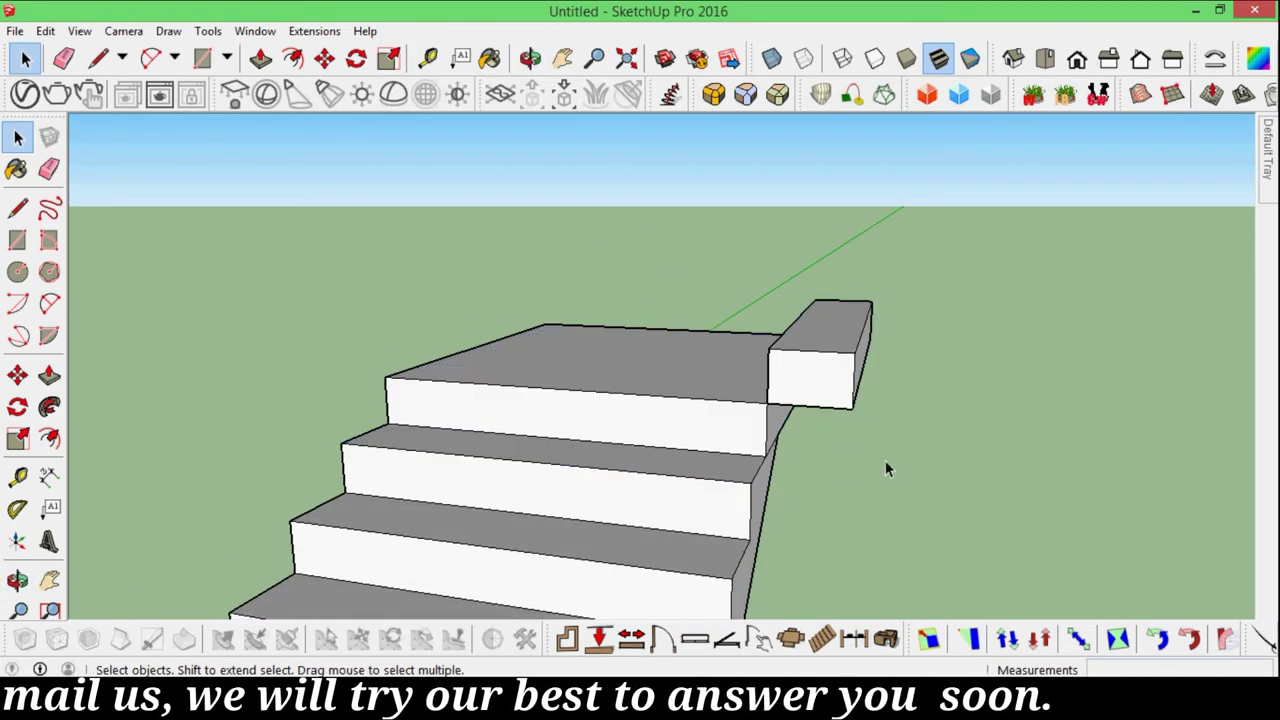
{"action": "left_click", "coordinate": [829, 395]}
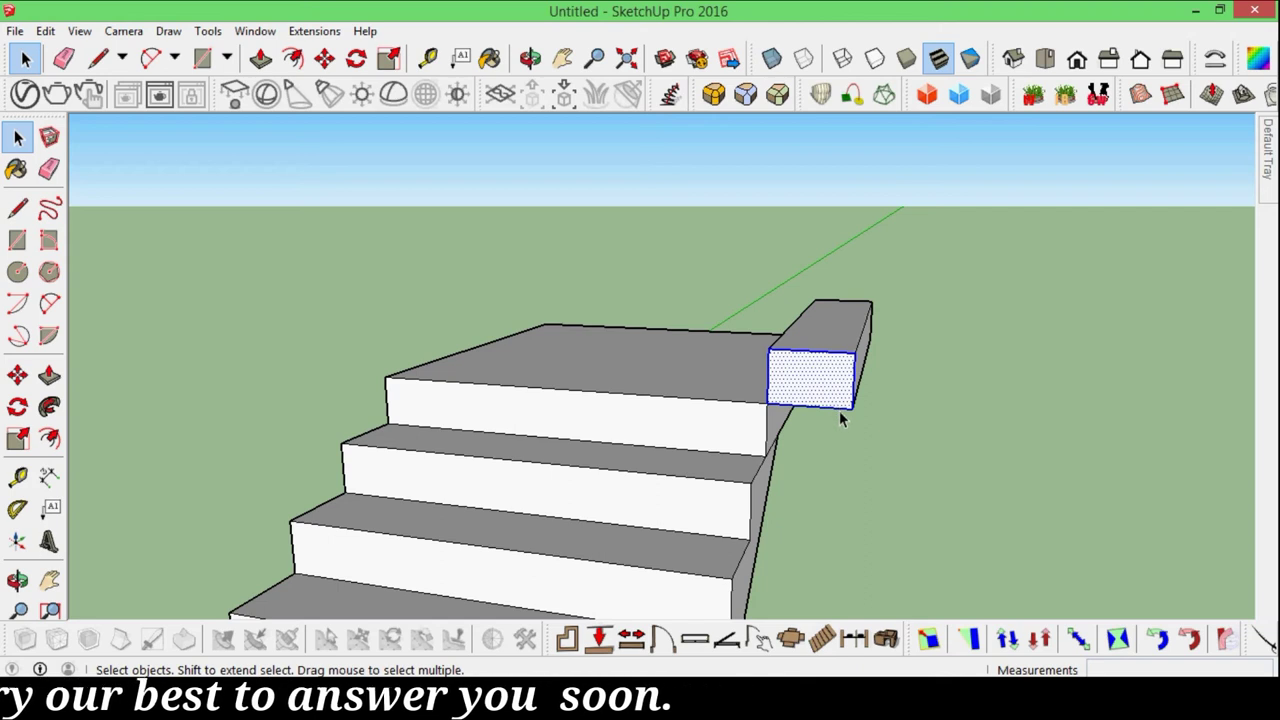
Copy the face one step up diagonally and array it into 4 copies with 4x.
{"action": "key", "text": "m"}
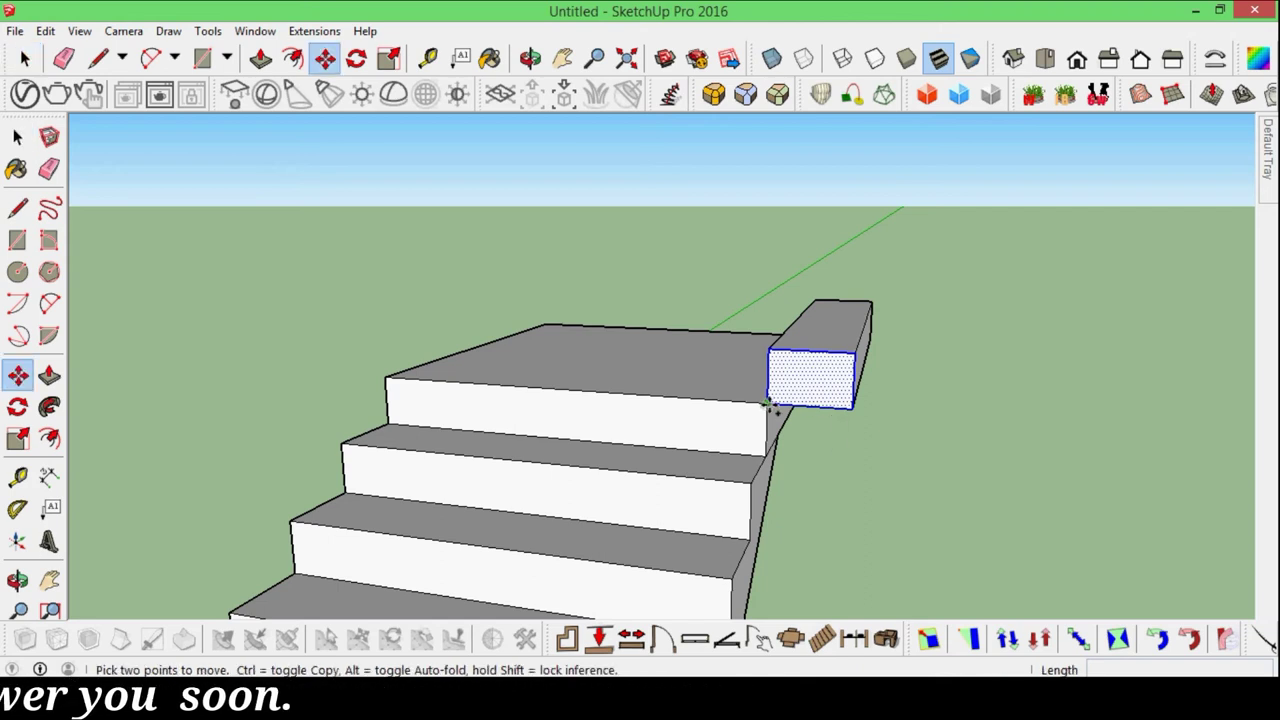
{"action": "key", "text": "ctrl"}
{"action": "left_click", "coordinate": [770, 405]}
{"action": "left_click", "coordinate": [851, 366]}
{"action": "type", "text": "4x"}
{"action": "key", "text": "Return"}
{"action": "scroll", "coordinate": [1056, 416], "scroll_direction": "down", "scroll_amount": 3}
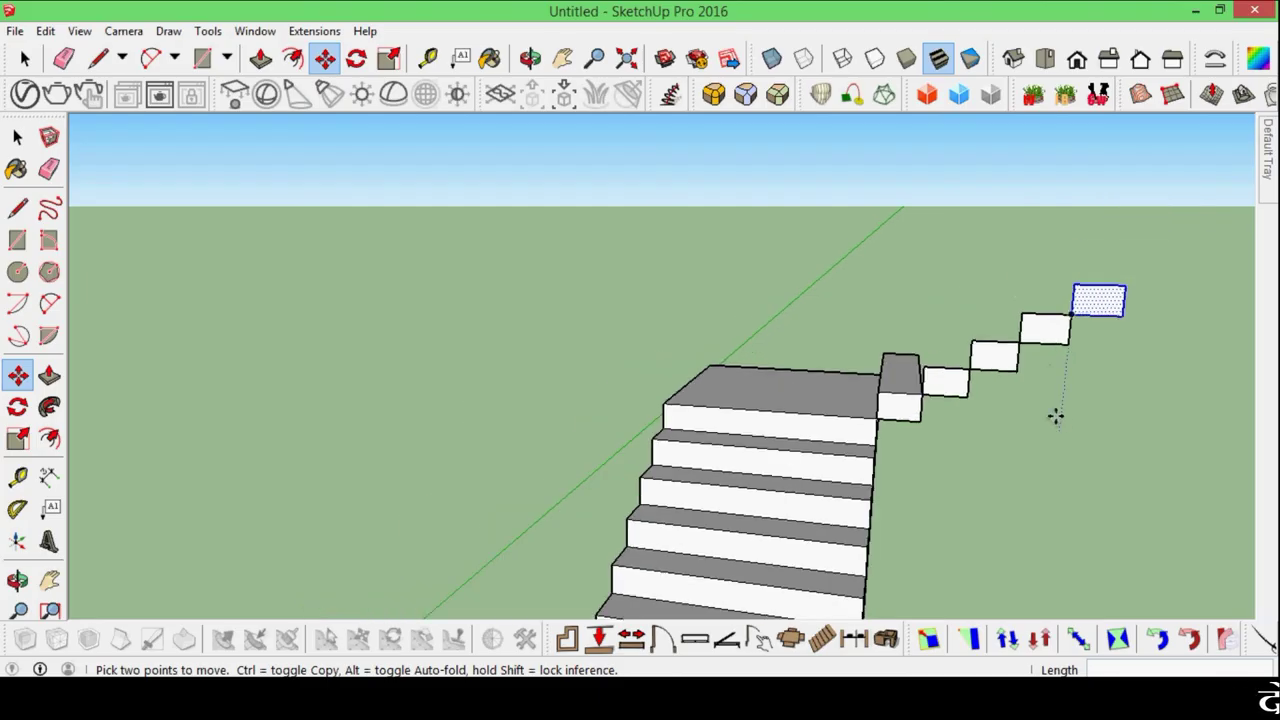
{"action": "key", "text": "space"}
{"action": "middle_click_drag", "start_coordinate": [1063, 431], "coordinate": [629, 570]}
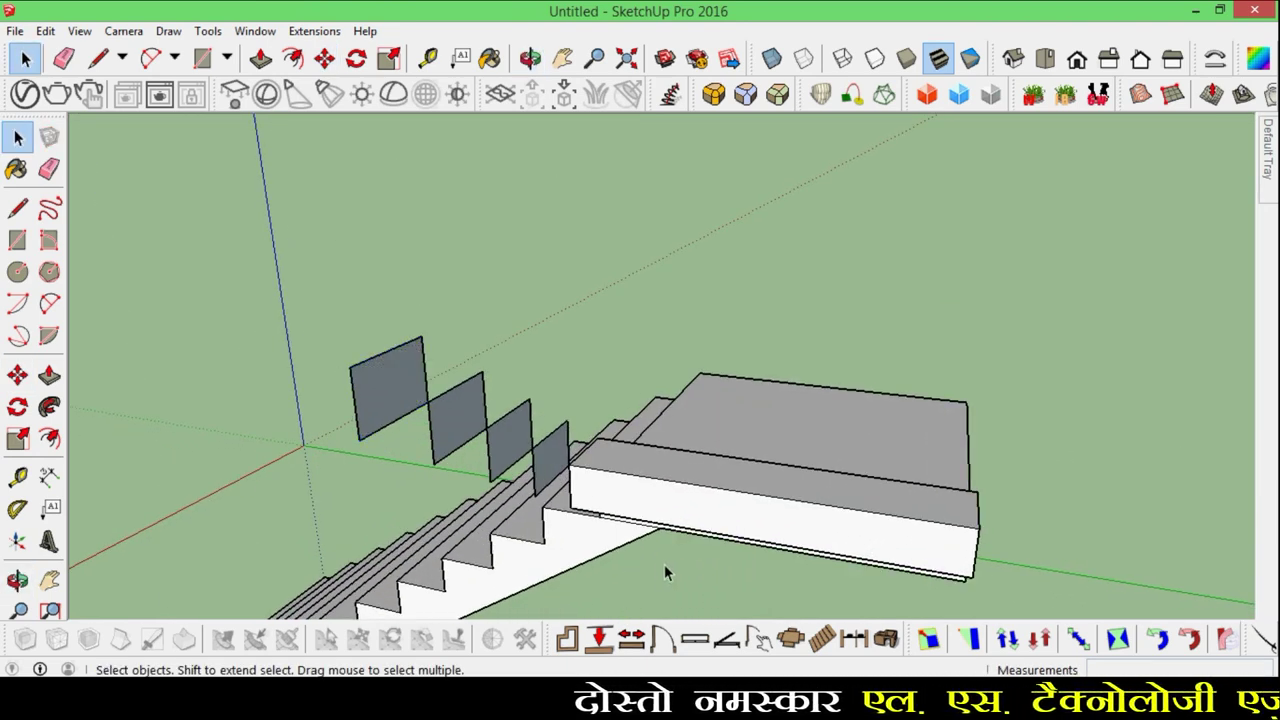
Extrude the step faces sideways 4' into solid step blocks.
{"action": "scroll", "coordinate": [670, 570], "scroll_direction": "down", "scroll_amount": 1}
{"action": "key", "text": "p"}
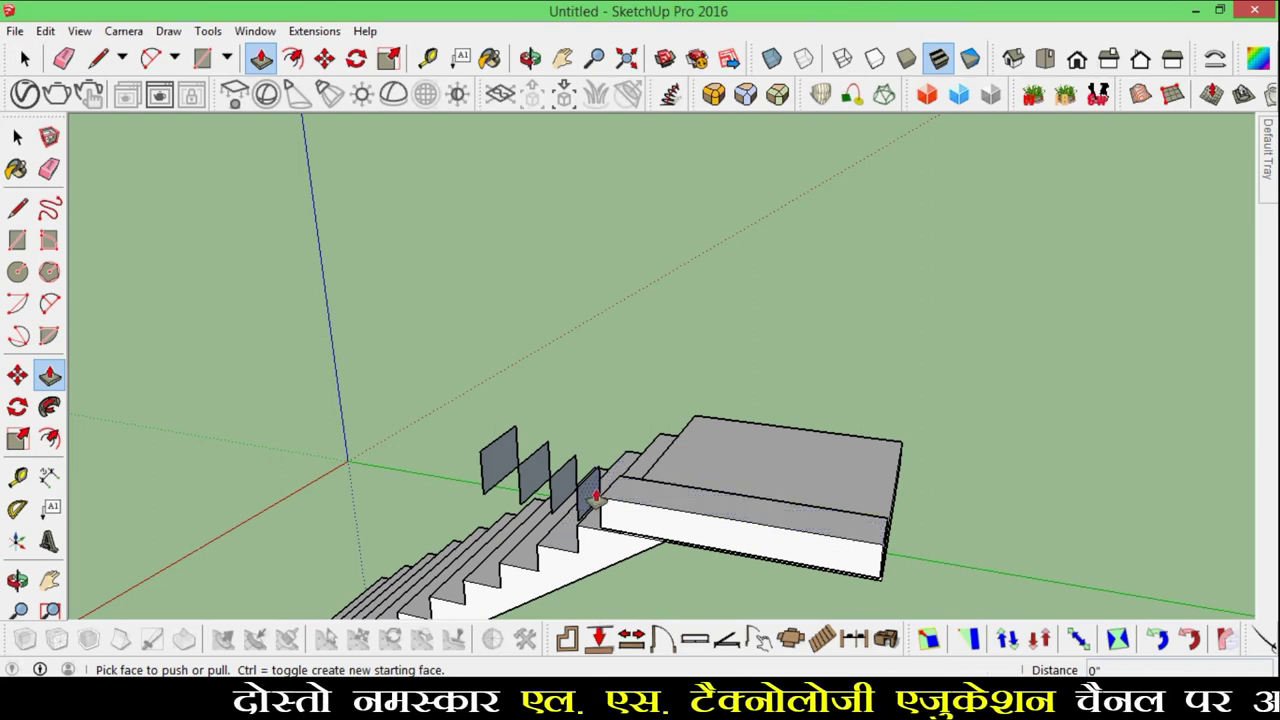
{"action": "left_click", "coordinate": [591, 506]}
{"action": "type", "text": "4'"}
{"action": "key", "text": "Return"}
{"action": "mouse_move", "coordinate": [884, 553]}
{"action": "middle_mouse_down"}
{"action": "mouse_move", "coordinate": [1108, 523]}
{"action": "mouse_move", "coordinate": [846, 549]}
{"action": "mouse_move", "coordinate": [1086, 471]}
{"action": "mouse_move", "coordinate": [856, 478]}
{"action": "mouse_move", "coordinate": [737, 508]}
{"action": "mouse_move", "coordinate": [737, 474]}
{"action": "middle_mouse_up"}
Draw a sloped line from the landing's corner up to the top stair corner.
{"action": "key", "text": "l"}
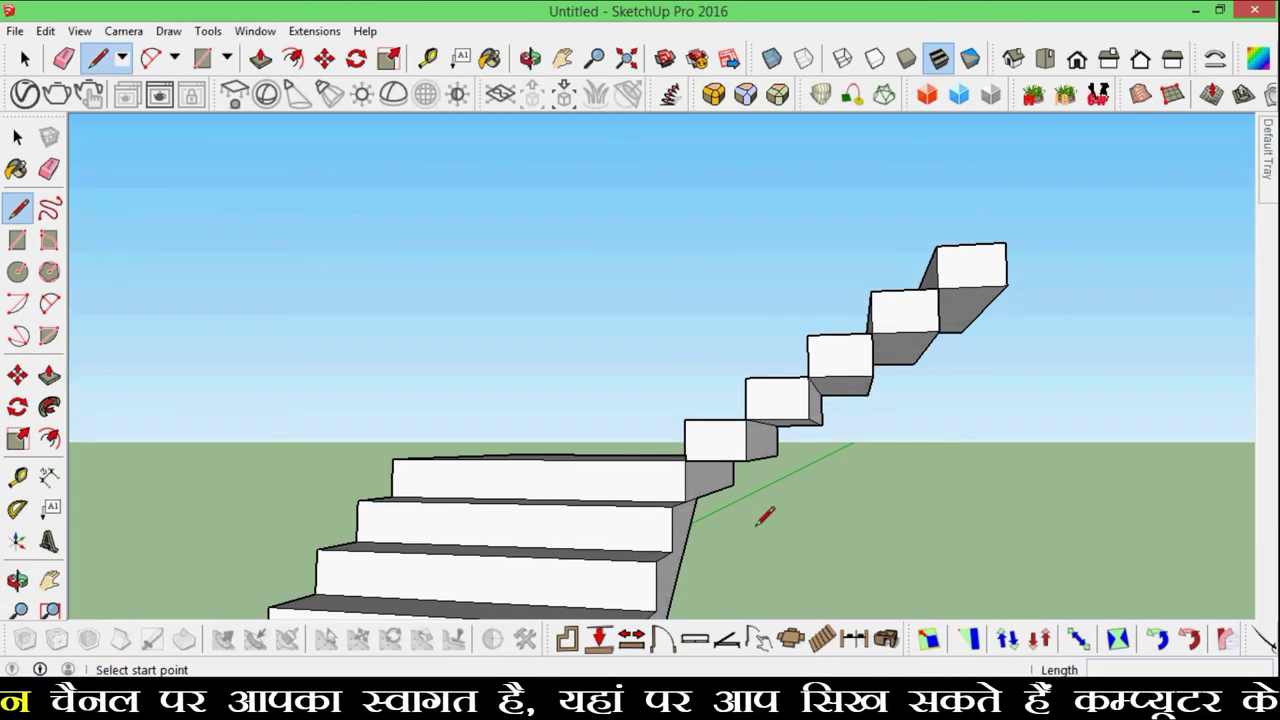
{"action": "left_click", "coordinate": [1006, 285]}
{"action": "mouse_move", "coordinate": [970, 372]}
{"action": "middle_mouse_down"}
{"action": "mouse_move", "coordinate": [414, 457]}
{"action": "mouse_move", "coordinate": [320, 434]}
{"action": "mouse_move", "coordinate": [357, 386]}
{"action": "mouse_move", "coordinate": [420, 366]}
{"action": "middle_mouse_up"}
{"action": "scroll", "coordinate": [420, 362], "scroll_direction": "up", "scroll_amount": 2}
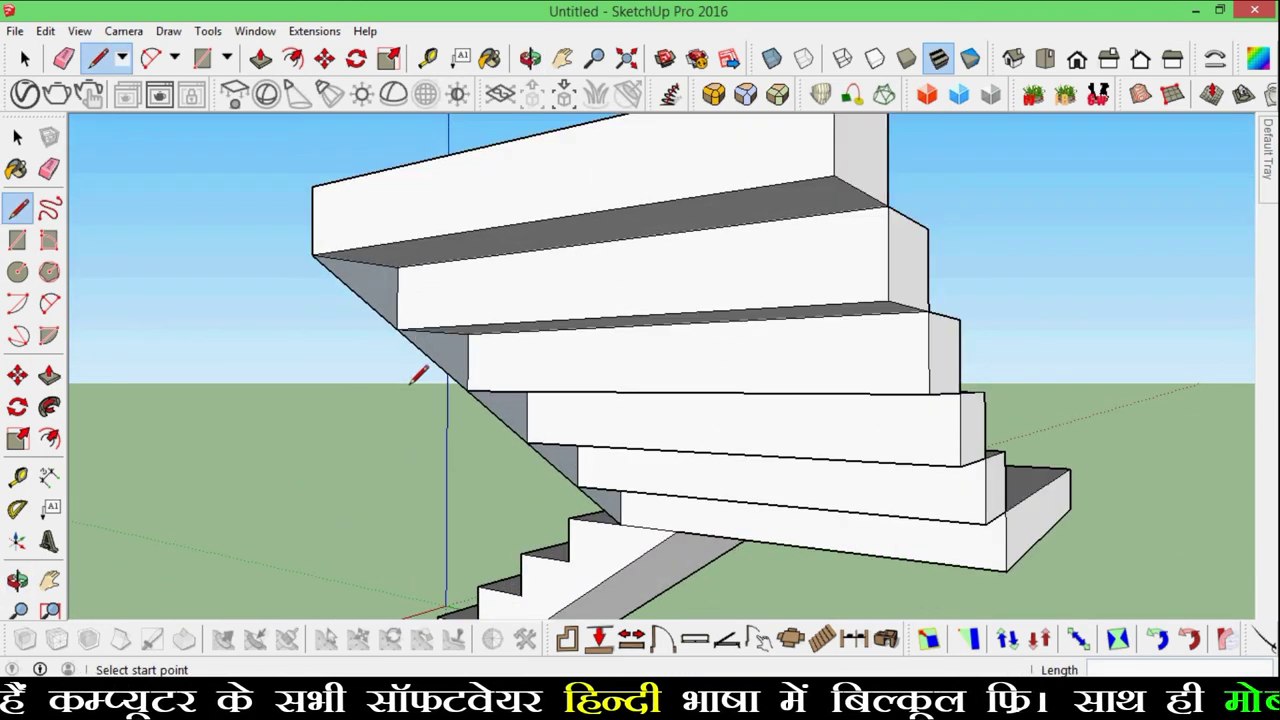
{"action": "mouse_move", "coordinate": [515, 386]}
{"action": "middle_mouse_down"}
{"action": "mouse_move", "coordinate": [531, 414]}
{"action": "mouse_move", "coordinate": [894, 477]}
{"action": "mouse_move", "coordinate": [894, 443]}
{"action": "middle_mouse_up"}
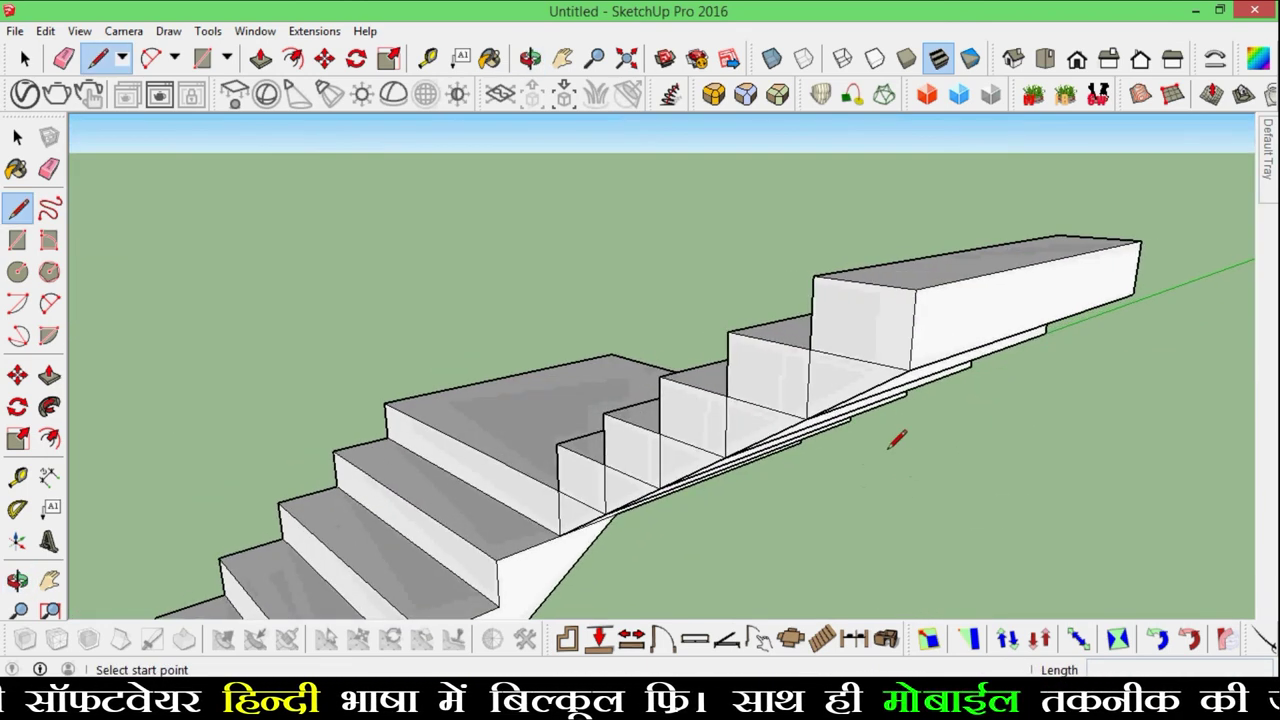
{"action": "key", "text": "p"}
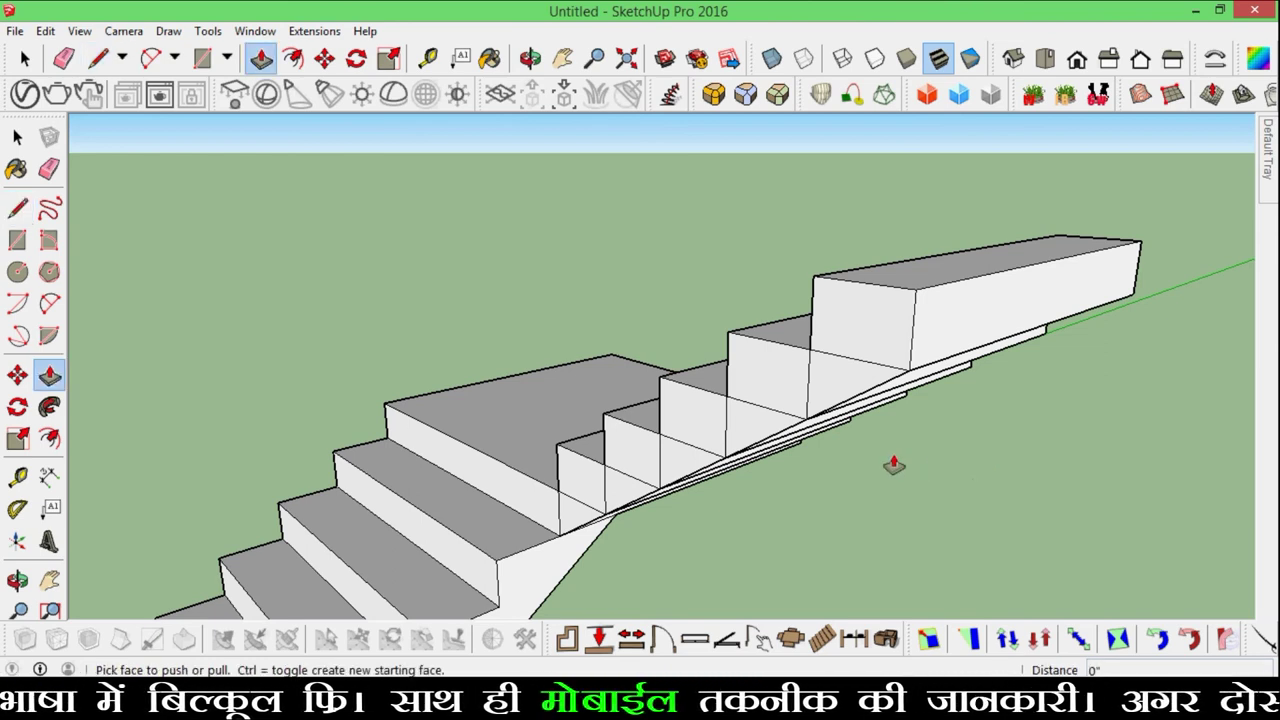
{"action": "key", "text": "e"}
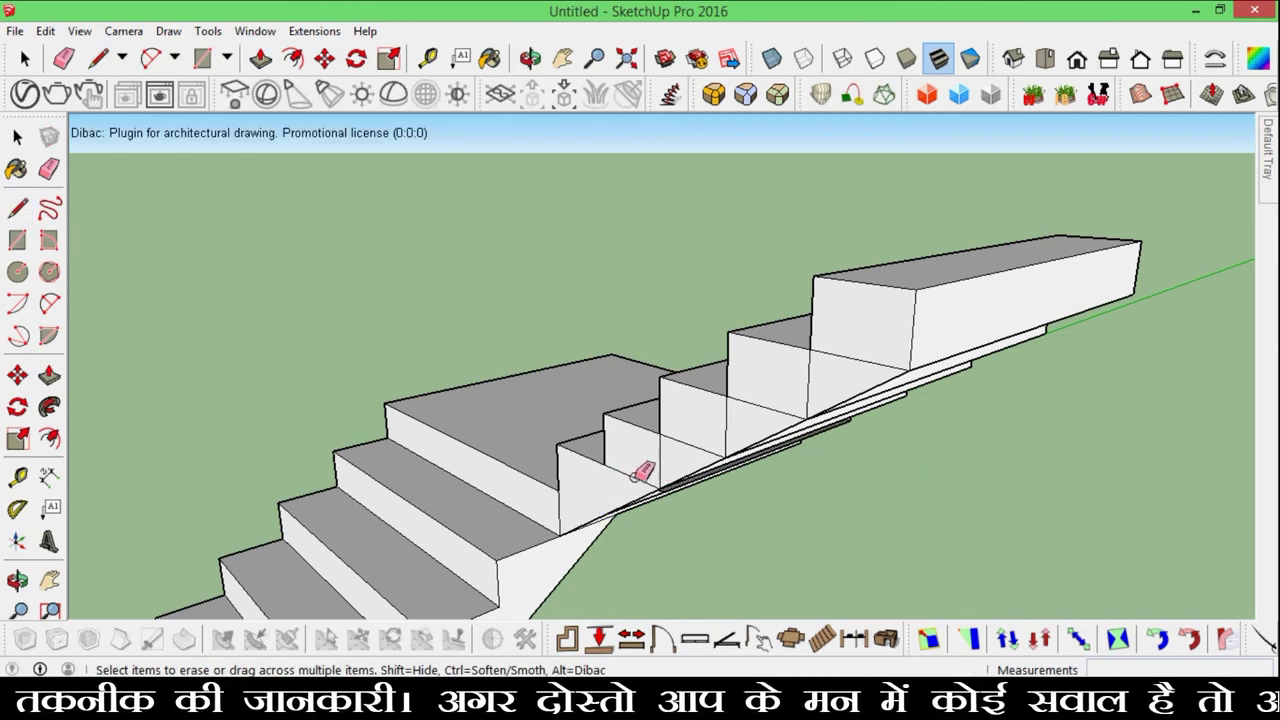
Erase the stray step edges and draw a closing line so the underside is one sloped face.
{"action": "left_click_drag", "start_coordinate": [855, 355], "coordinate": [857, 357]}
{"action": "mouse_move", "coordinate": [857, 357]}
{"action": "middle_mouse_down"}
{"action": "mouse_move", "coordinate": [929, 486]}
{"action": "mouse_move", "coordinate": [737, 420]}
{"action": "mouse_move", "coordinate": [343, 423]}
{"action": "mouse_move", "coordinate": [360, 423]}
{"action": "middle_mouse_up"}
{"action": "key", "text": "l"}
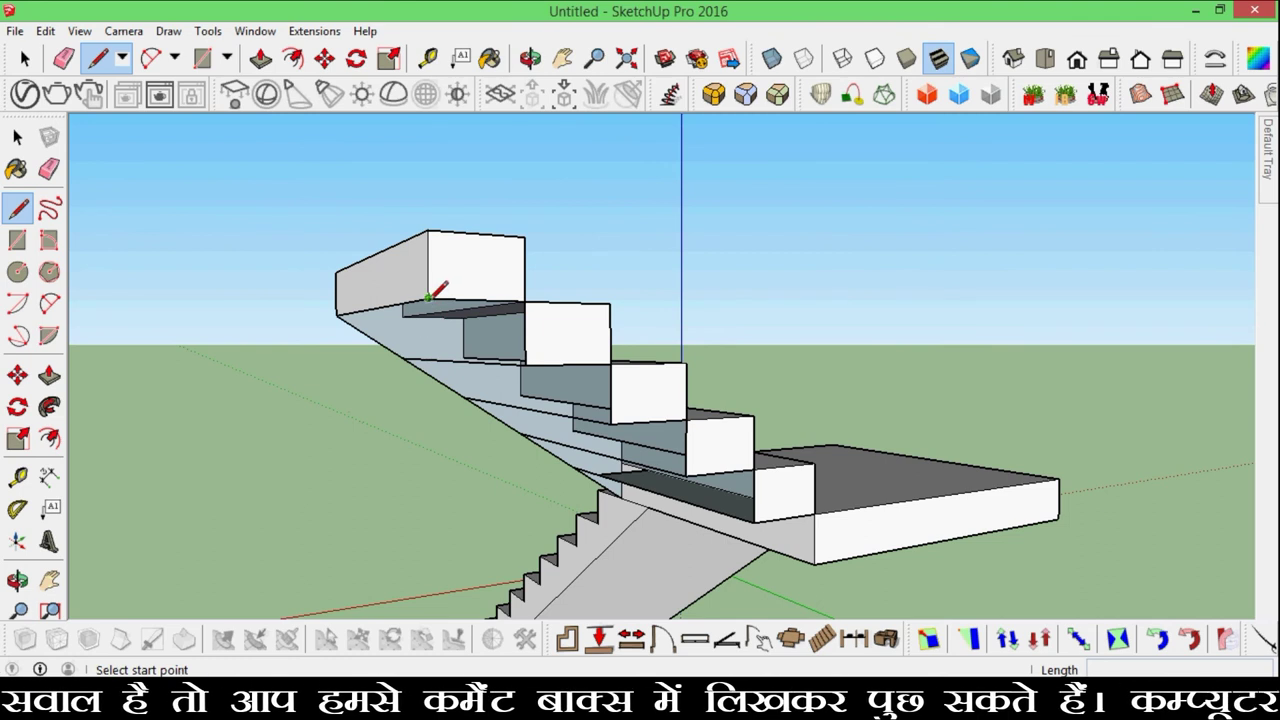
{"action": "left_click", "coordinate": [816, 562]}
{"action": "mouse_move", "coordinate": [816, 562]}
{"action": "middle_mouse_down"}
{"action": "mouse_move", "coordinate": [934, 457]}
{"action": "mouse_move", "coordinate": [1065, 522]}
{"action": "middle_mouse_up"}
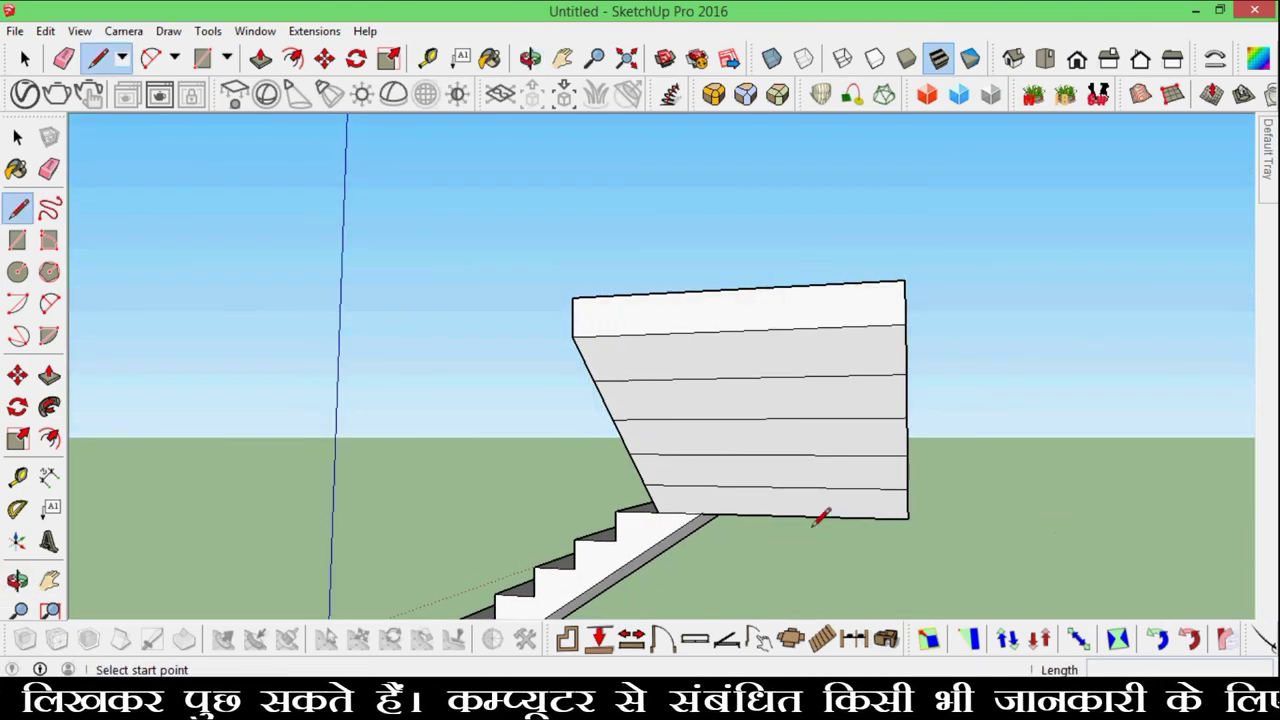
{"action": "key", "text": "e"}
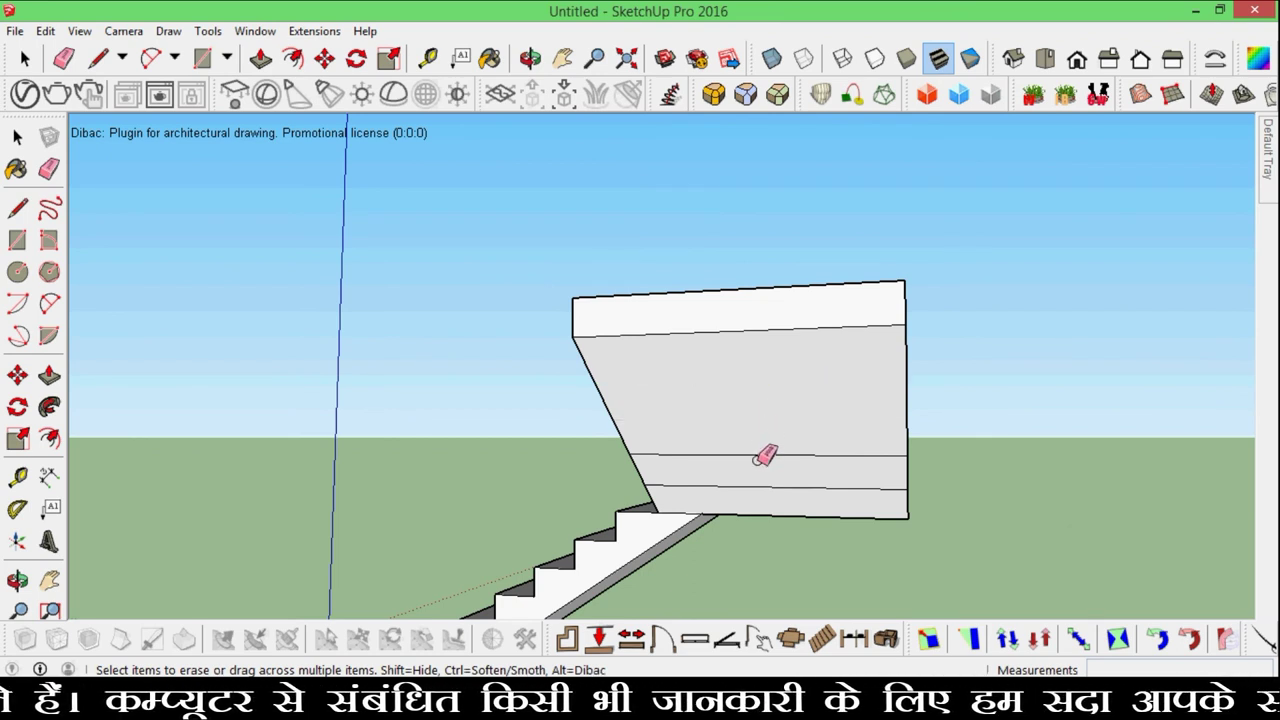
{"action": "mouse_move", "coordinate": [803, 517]}
{"action": "middle_mouse_down"}
{"action": "mouse_move", "coordinate": [714, 491]}
{"action": "mouse_move", "coordinate": [1026, 543]}
{"action": "mouse_move", "coordinate": [837, 471]}
{"action": "mouse_move", "coordinate": [914, 620]}
{"action": "mouse_move", "coordinate": [1239, 537]}
{"action": "mouse_move", "coordinate": [946, 494]}
{"action": "mouse_move", "coordinate": [894, 457]}
{"action": "mouse_move", "coordinate": [800, 460]}
{"action": "middle_mouse_up"}
Pull the top step's end face outward into a flat upper landing.
{"action": "key", "text": "p"}
{"action": "left_click", "coordinate": [760, 378]}
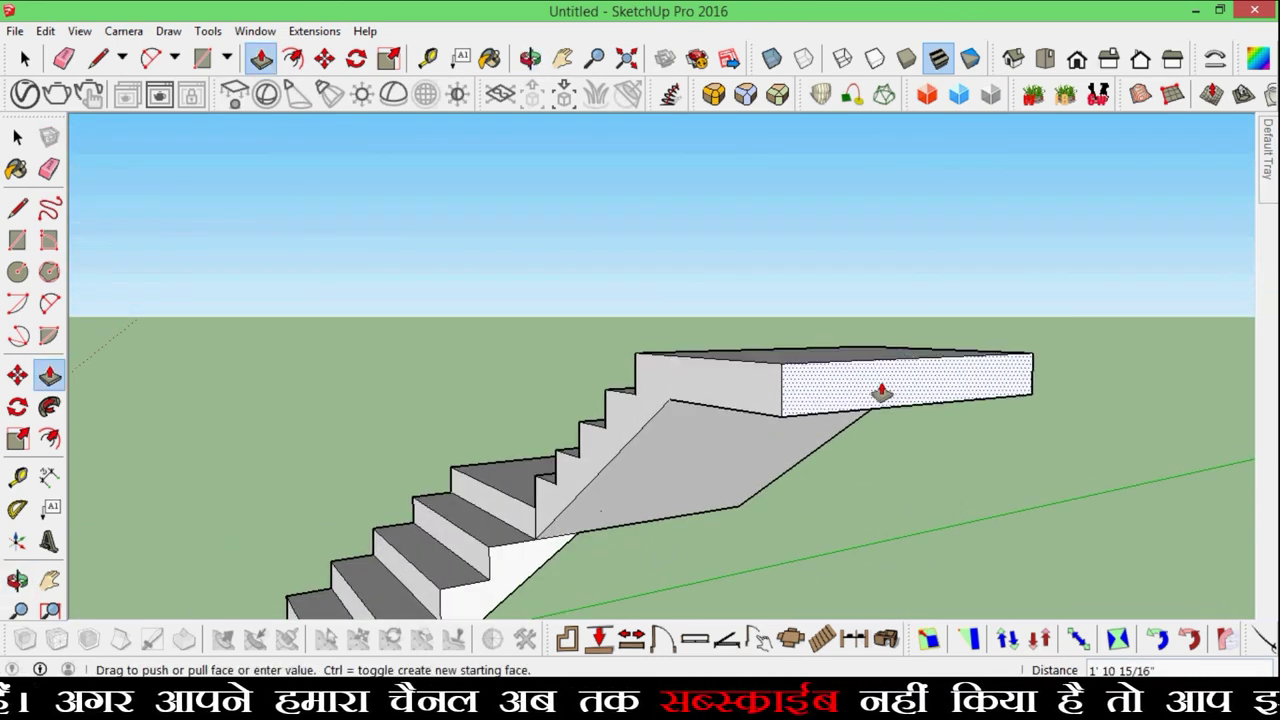
{"action": "left_click", "coordinate": [857, 455]}
{"action": "scroll", "coordinate": [866, 537], "scroll_direction": "down", "scroll_amount": 5}
{"action": "scroll", "coordinate": [686, 520], "scroll_direction": "down", "scroll_amount": 3}
{"action": "scroll", "coordinate": [766, 486], "scroll_direction": "down", "scroll_amount": 2}
Zoom out and orbit around the finished two-flight staircase to review it.
{"action": "mouse_move", "coordinate": [766, 486]}
{"action": "middle_mouse_down"}
{"action": "mouse_move", "coordinate": [682, 355]}
{"action": "mouse_move", "coordinate": [394, 271]}
{"action": "mouse_move", "coordinate": [831, 346]}
{"action": "mouse_move", "coordinate": [749, 509]}
{"action": "mouse_move", "coordinate": [723, 471]}
{"action": "mouse_move", "coordinate": [823, 449]}
{"action": "mouse_move", "coordinate": [843, 517]}
{"action": "middle_mouse_up"}
{"action": "scroll", "coordinate": [755, 513], "scroll_direction": "up", "scroll_amount": 3}
{"action": "scroll", "coordinate": [759, 495], "scroll_direction": "up", "scroll_amount": 4}
{"action": "scroll", "coordinate": [823, 449], "scroll_direction": "down", "scroll_amount": 2}
{"action": "scroll", "coordinate": [720, 511], "scroll_direction": "up", "scroll_amount": 2}
{"action": "mouse_move", "coordinate": [720, 511]}
{"action": "middle_mouse_down"}
{"action": "mouse_move", "coordinate": [1063, 486]}
{"action": "mouse_move", "coordinate": [906, 374]}
{"action": "mouse_move", "coordinate": [909, 443]}
{"action": "mouse_move", "coordinate": [929, 317]}
{"action": "mouse_move", "coordinate": [957, 349]}
{"action": "mouse_move", "coordinate": [729, 380]}
{"action": "mouse_move", "coordinate": [814, 380]}
{"action": "middle_mouse_up"}
{"action": "scroll", "coordinate": [884, 303], "scroll_direction": "up", "scroll_amount": 1}
{"action": "mouse_move", "coordinate": [884, 303]}
{"action": "middle_mouse_down"}
{"action": "mouse_move", "coordinate": [908, 314]}
{"action": "mouse_move", "coordinate": [960, 303]}
{"action": "mouse_move", "coordinate": [897, 411]}
{"action": "mouse_move", "coordinate": [929, 374]}
{"action": "mouse_move", "coordinate": [891, 403]}
{"action": "mouse_move", "coordinate": [943, 423]}
{"action": "middle_mouse_up"}
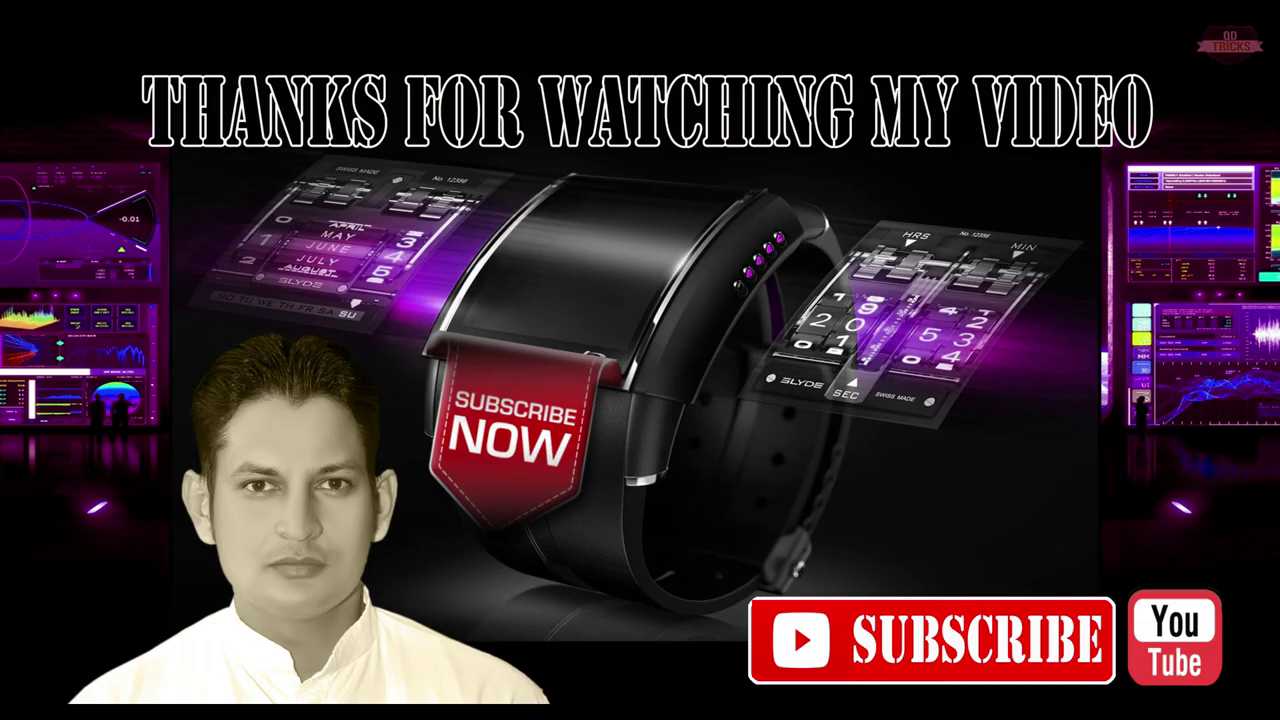